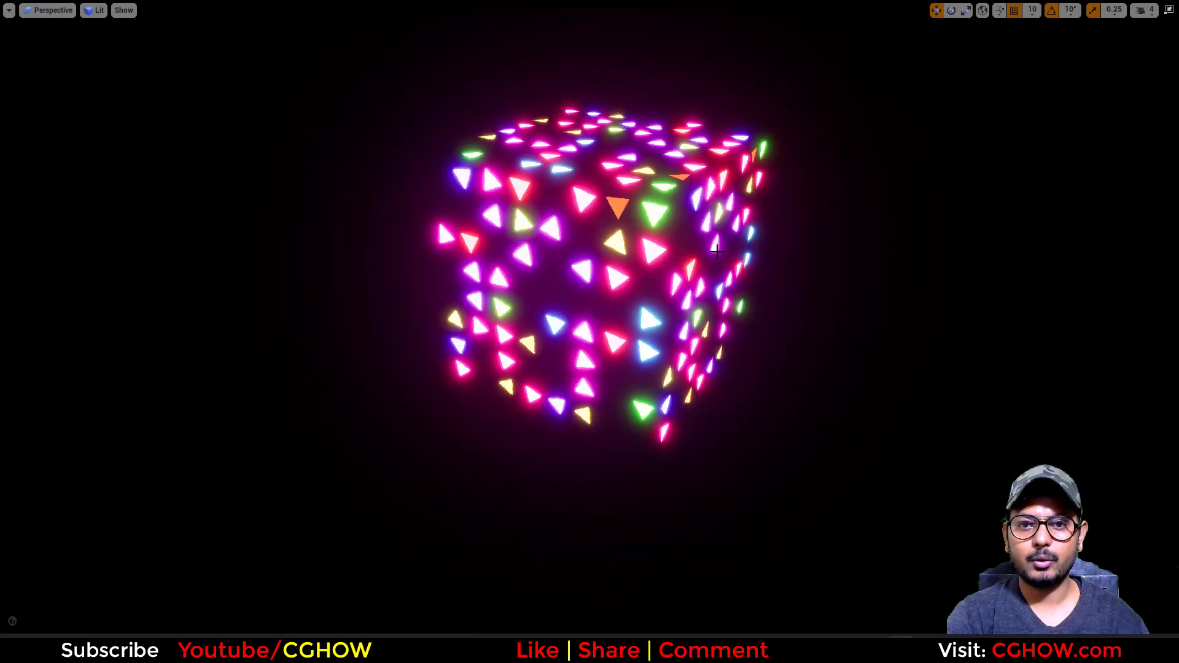
pyautogui.moveTo(749, 256); pyautogui.dragTo(909, 256, button='right')
pyautogui.keyDown('alt'); pyautogui.moveTo(909, 256); pyautogui.dragTo(1081, 231); pyautogui.keyUp('alt')
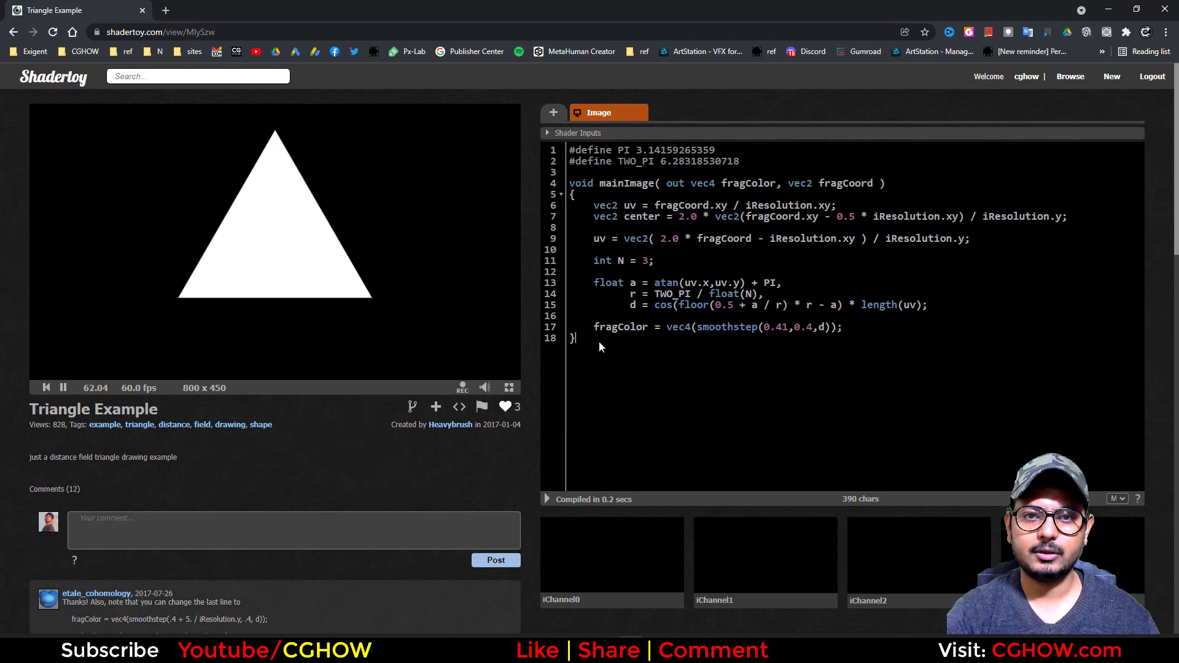
pyautogui.moveTo(599, 341); pyautogui.dragTo(523, 153)
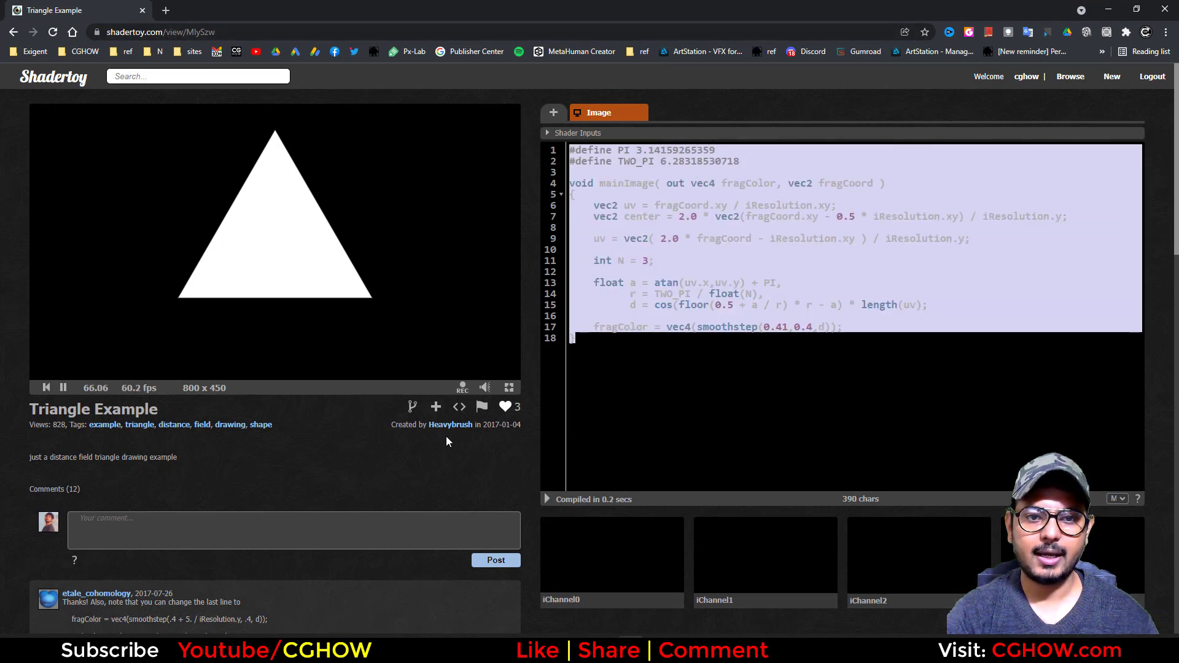
pyautogui.click(722, 370)
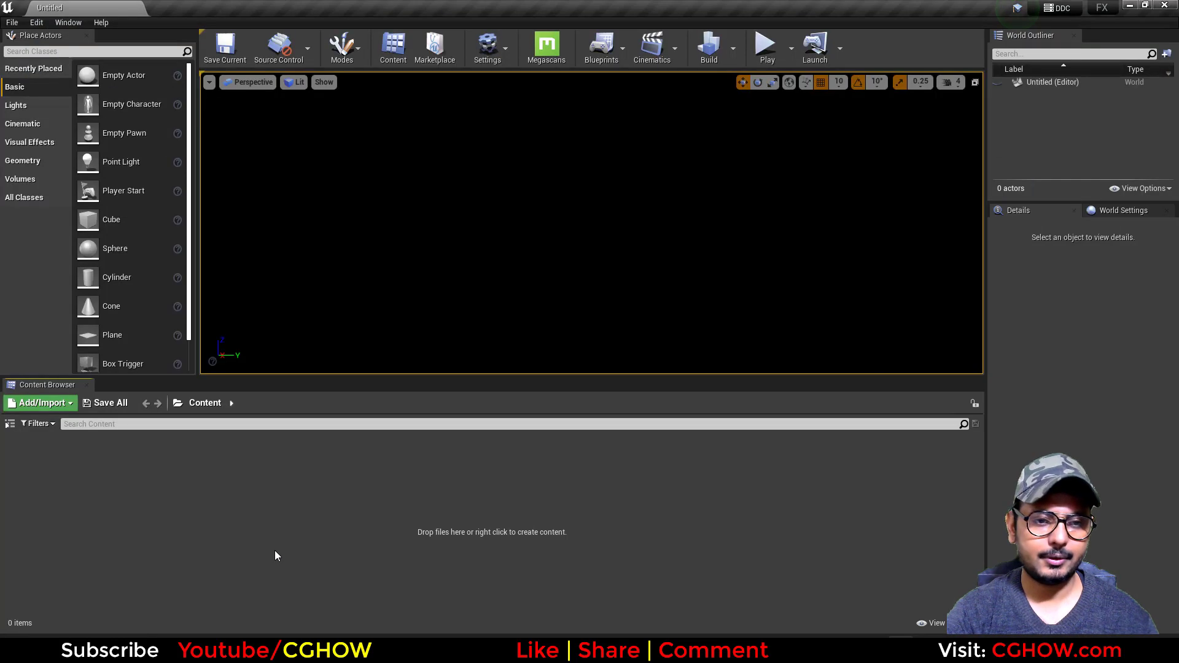
# - Create a new material named Triangle in the Content folder and open it for editing
pyautogui.rightClick(275, 551)
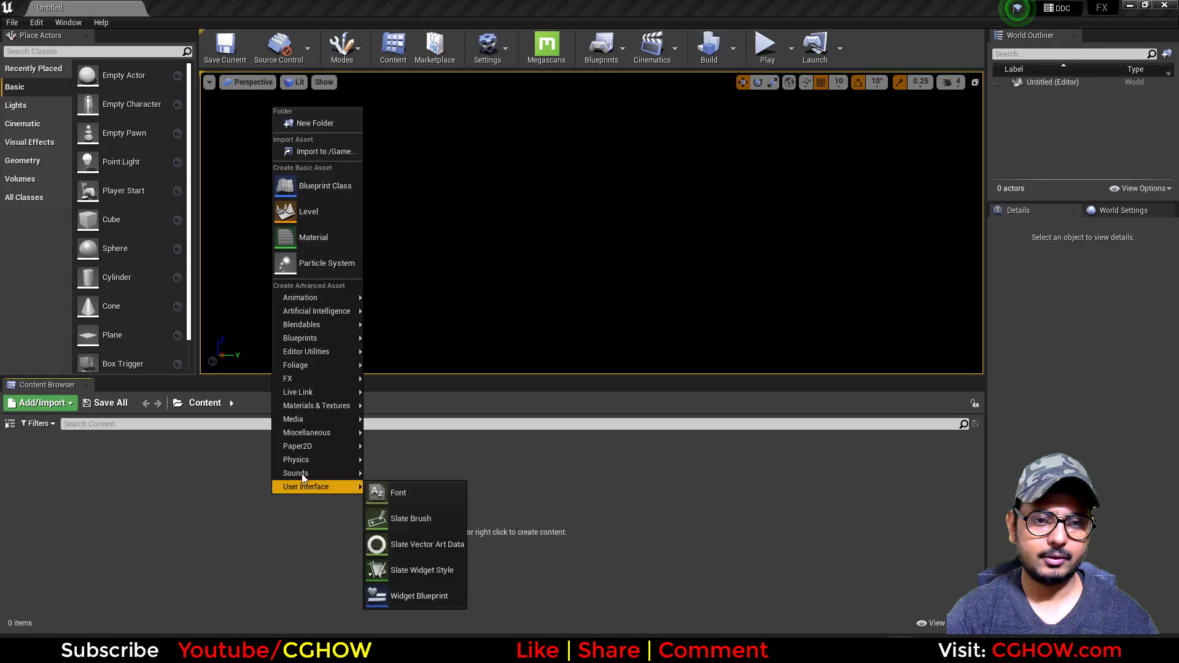
pyautogui.click(316, 237)
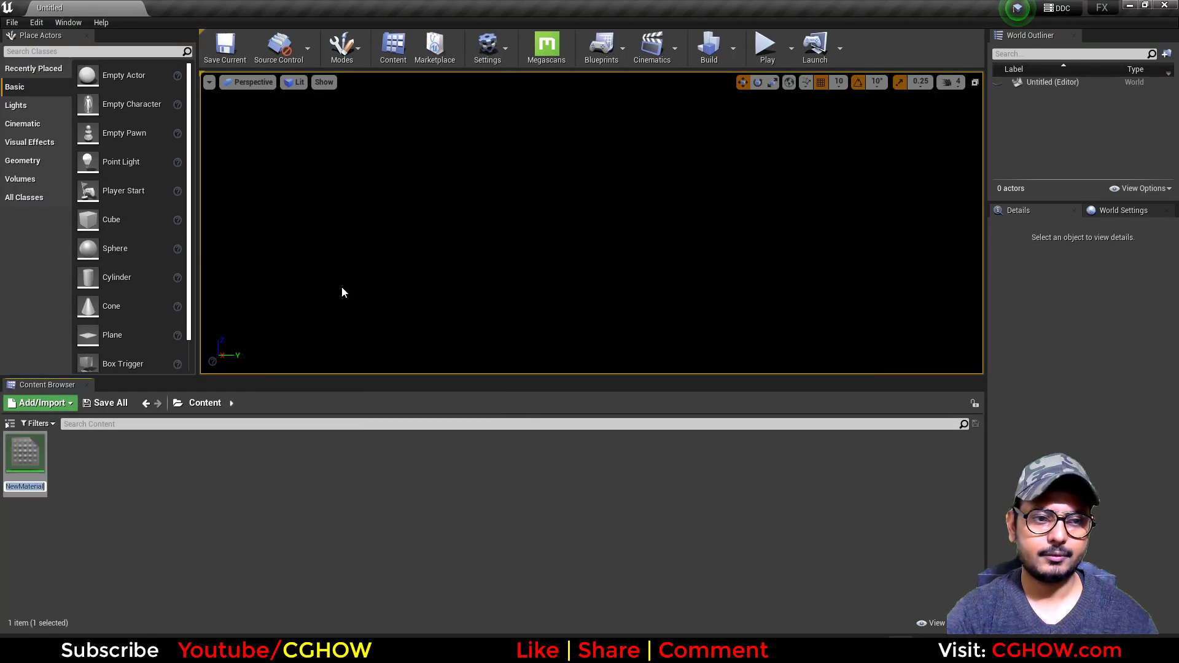
pyautogui.write('Tria')
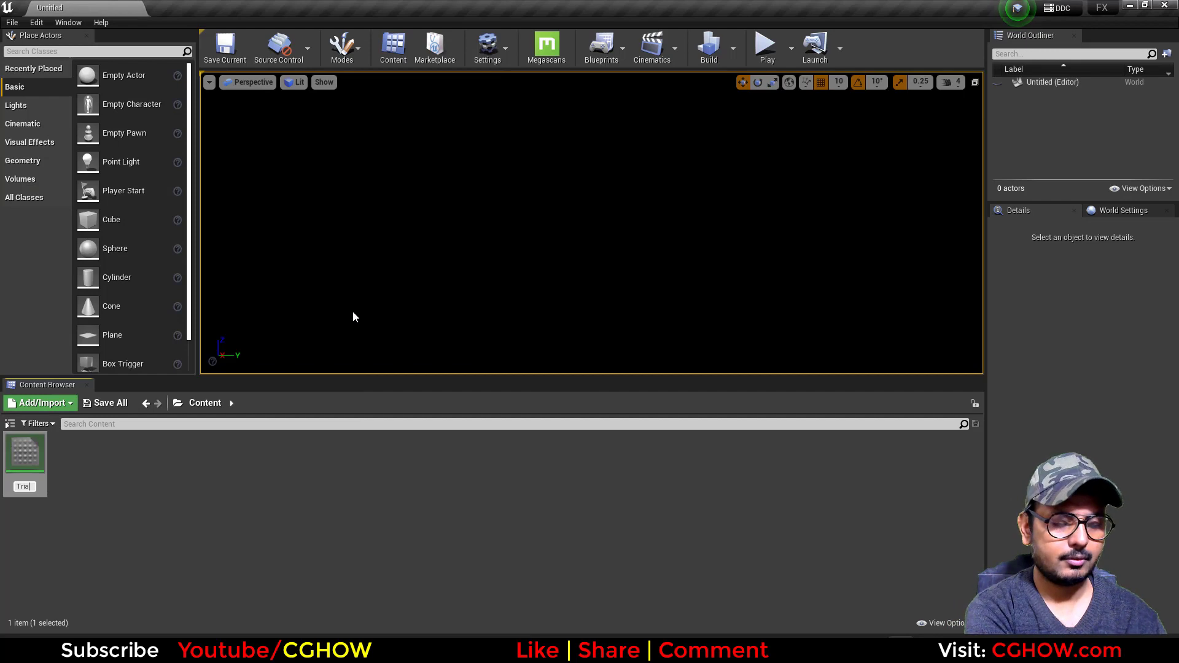
pyautogui.write('ngle')
pyautogui.press('Return')
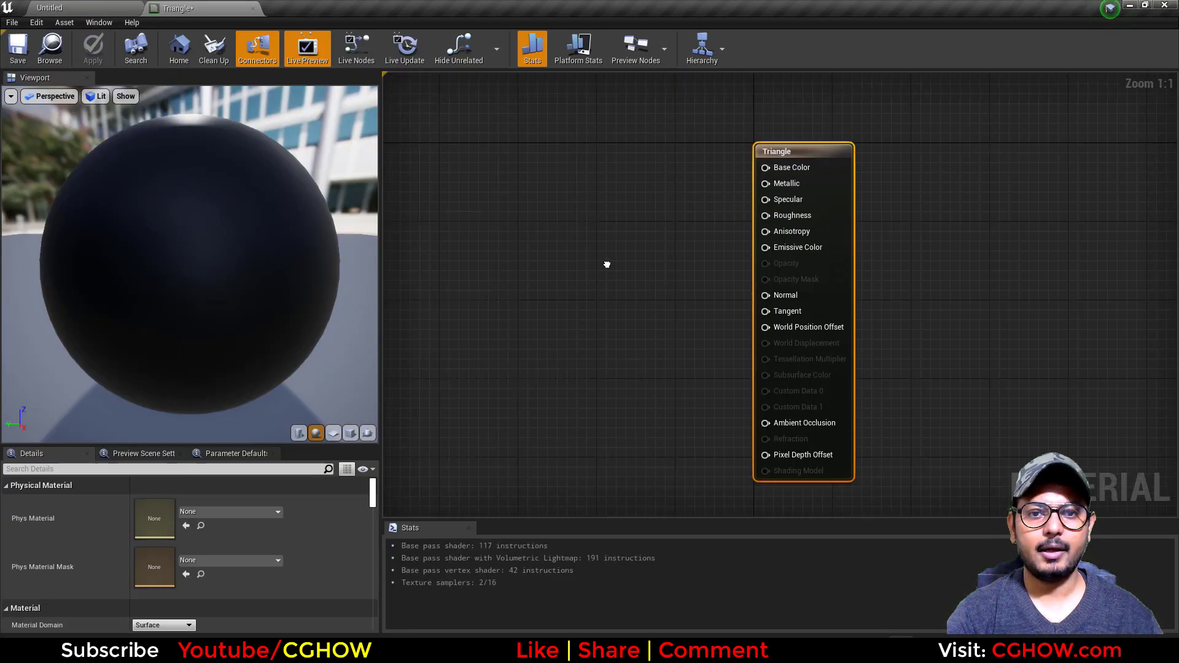
# - Preview the material on a plane and add a Custom expression node wired to Emissive Color
pyautogui.moveTo(607, 264); pyautogui.dragTo(752, 240, button='right')
pyautogui.click(333, 433)
pyautogui.rightClick(577, 213)
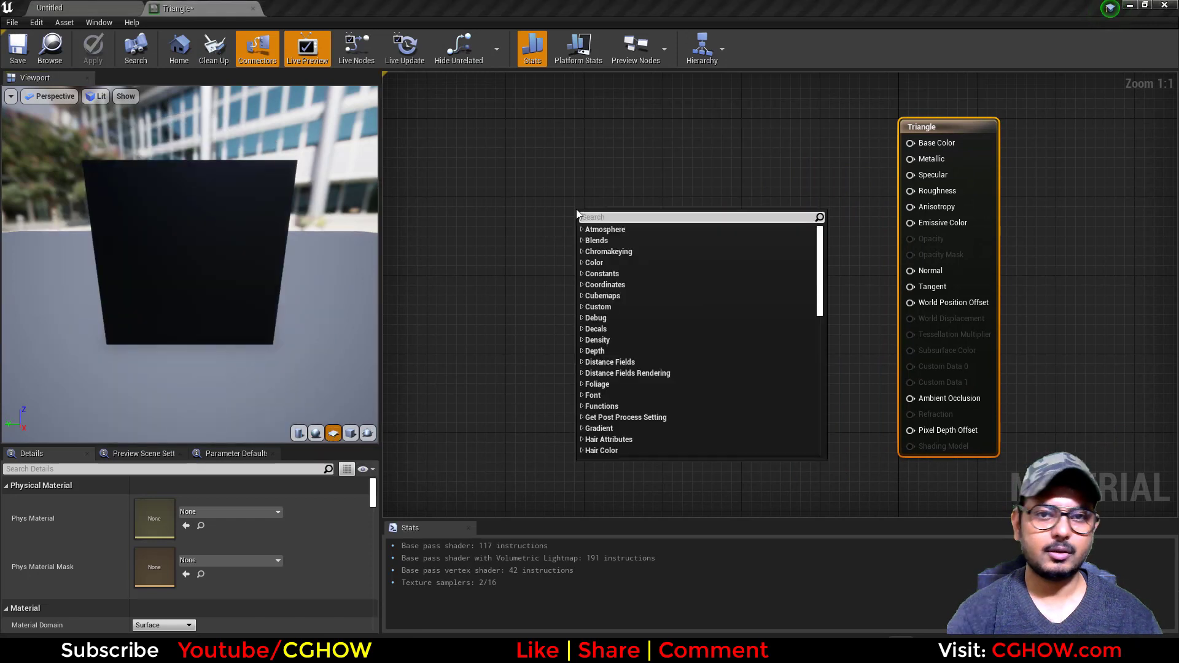
pyautogui.write('cust')
pyautogui.press('Return')
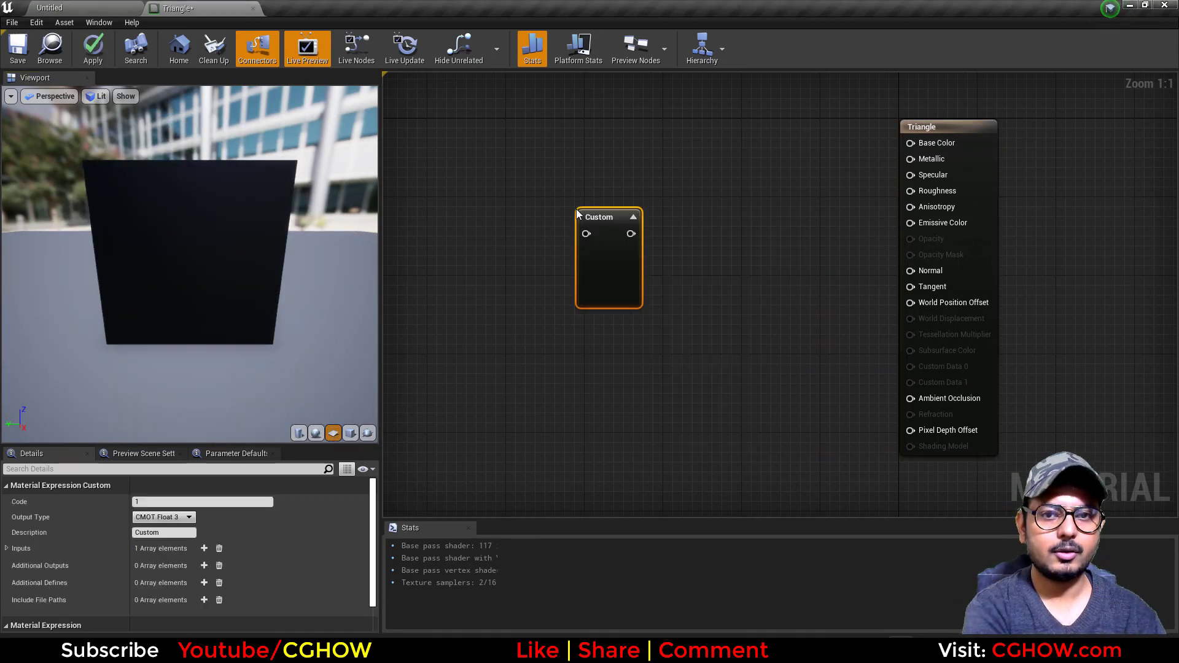
pyautogui.moveTo(639, 233); pyautogui.dragTo(911, 222)
pyautogui.moveTo(589, 280); pyautogui.dragTo(626, 308)
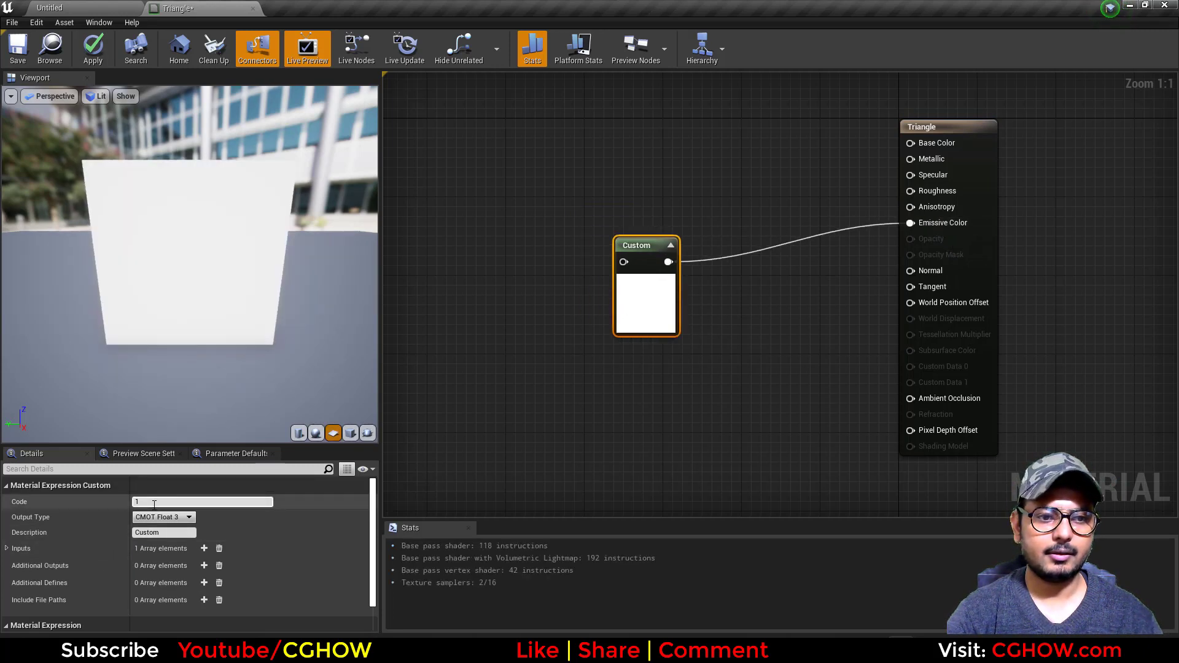
# - Write the Custom node's code as return float3(1,1,1); and change the returned colour to float3(1,0,0)
pyautogui.click(152, 503)
pyautogui.moveTo(179, 267)
pyautogui.mouseDown()
pyautogui.moveTo(184, 240)
pyautogui.moveTo(176, 264)
pyautogui.mouseUp()
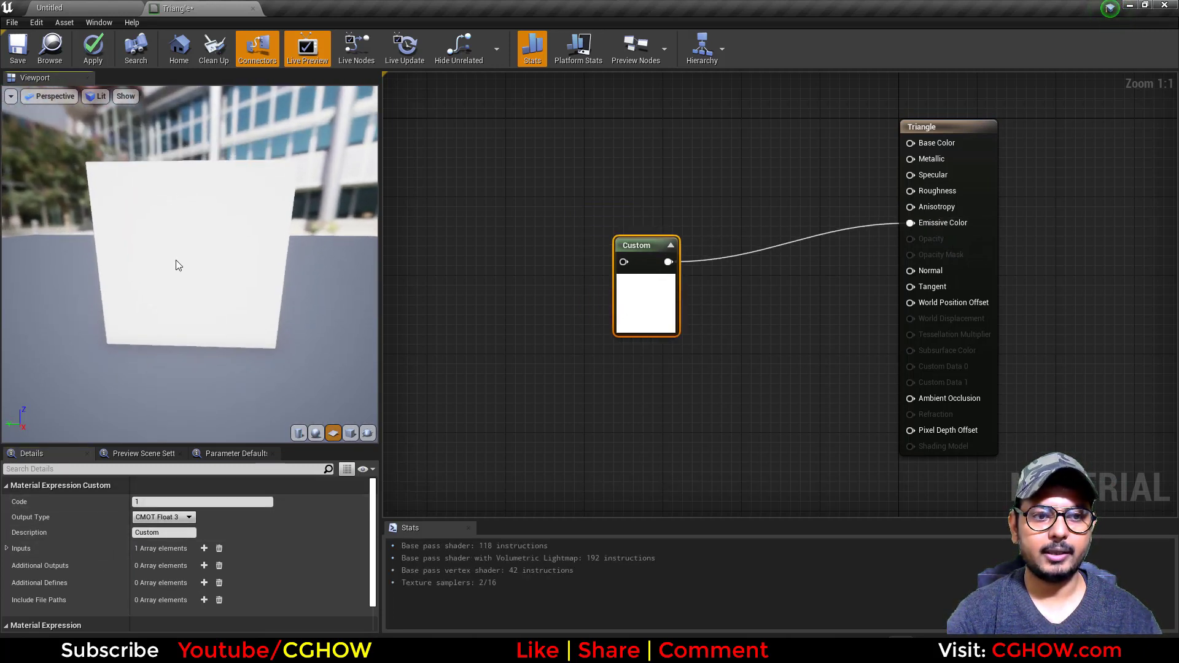
pyautogui.click(140, 503)
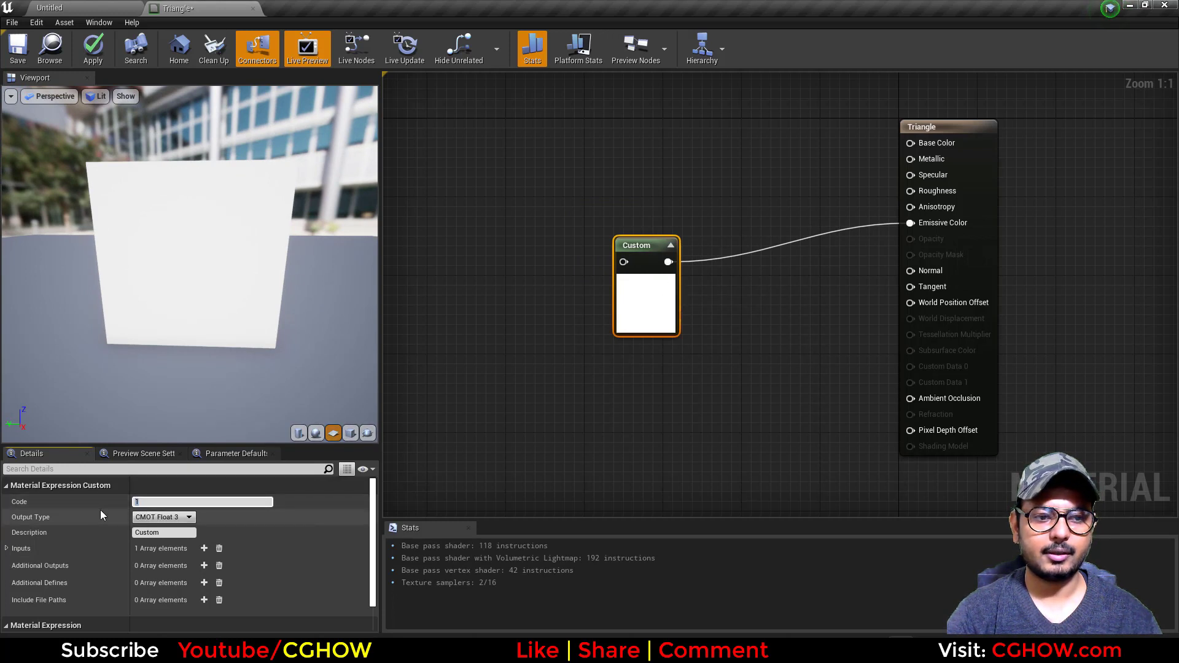
pyautogui.moveTo(158, 502); pyautogui.dragTo(111, 504)
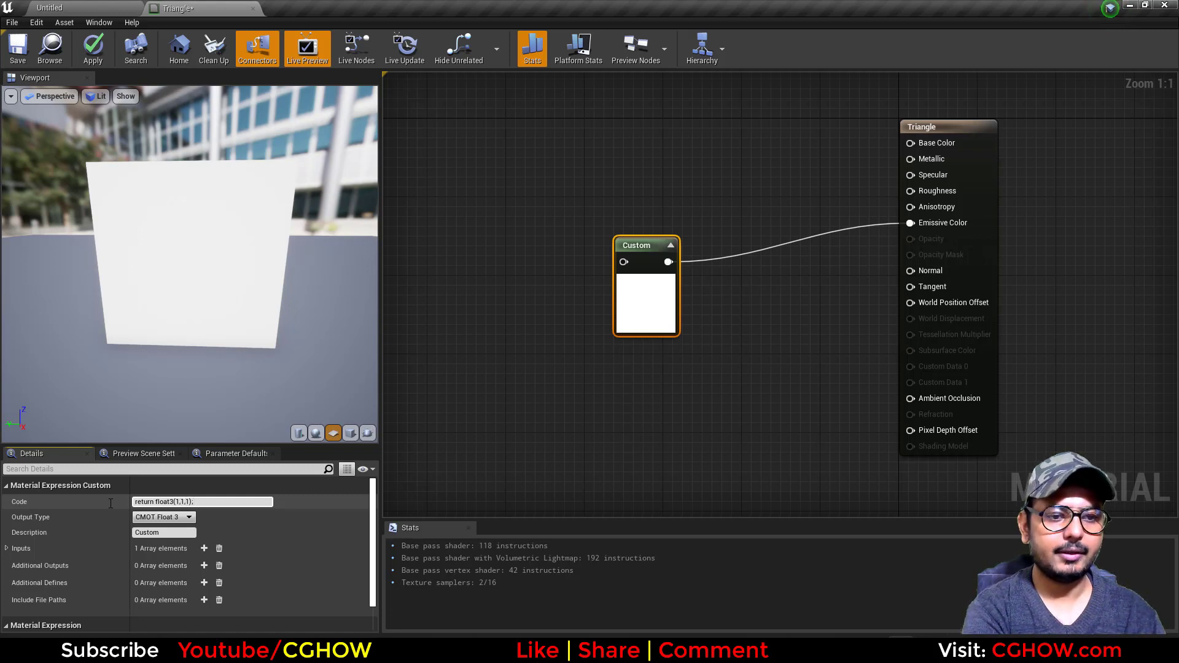
pyautogui.press('Return')
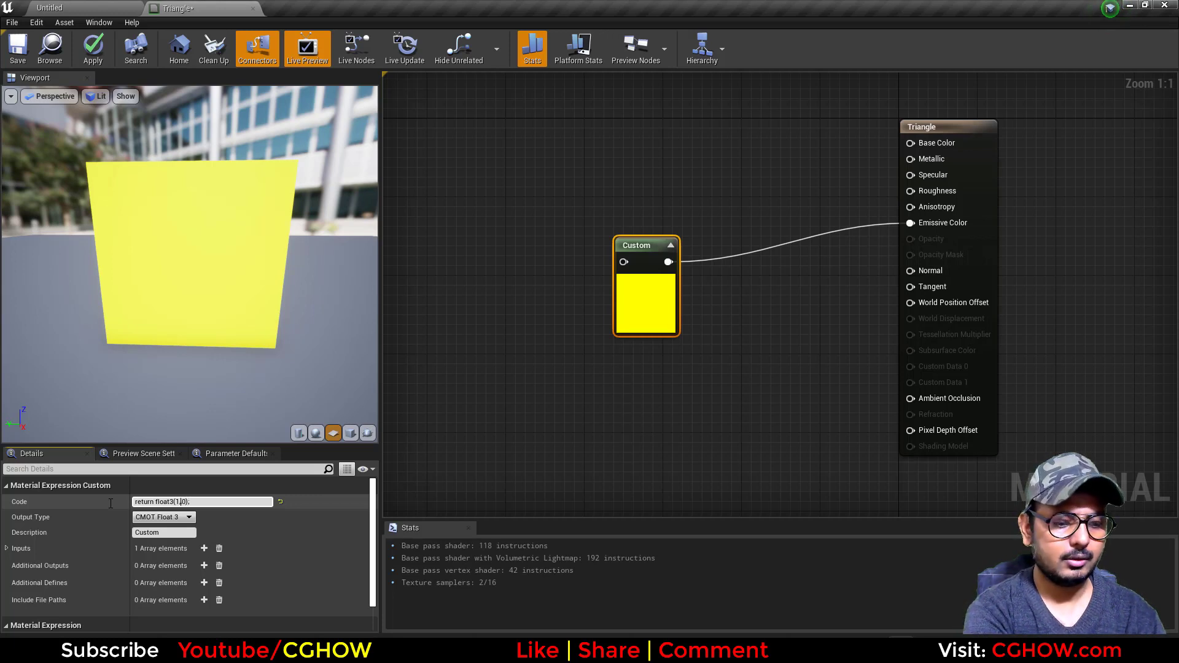
pyautogui.press('Return')
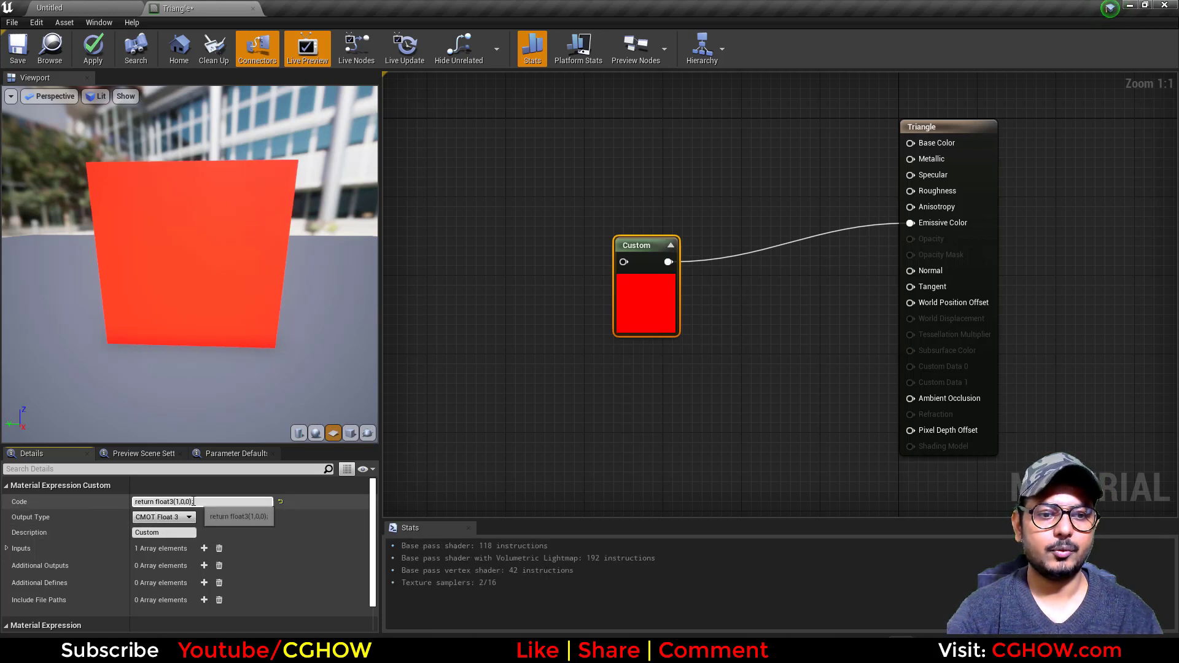
# - Replace the float3 value in the Custom node's code so that it reads return col;
pyautogui.moveTo(201, 503); pyautogui.dragTo(6, 511)
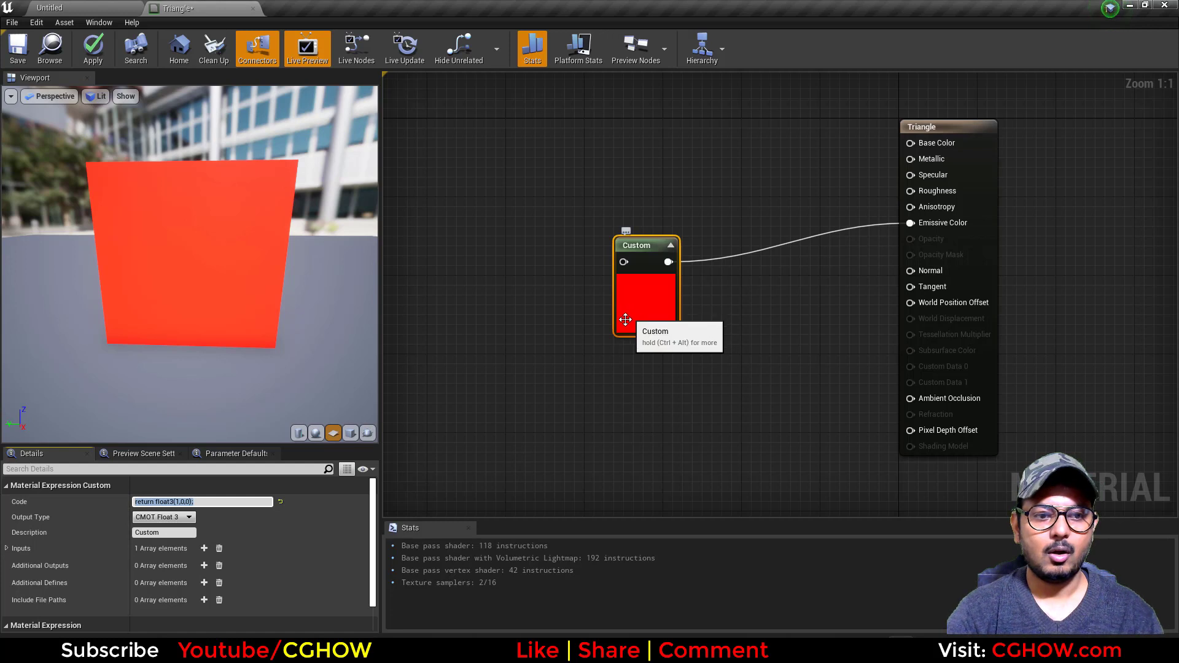
pyautogui.click(168, 504)
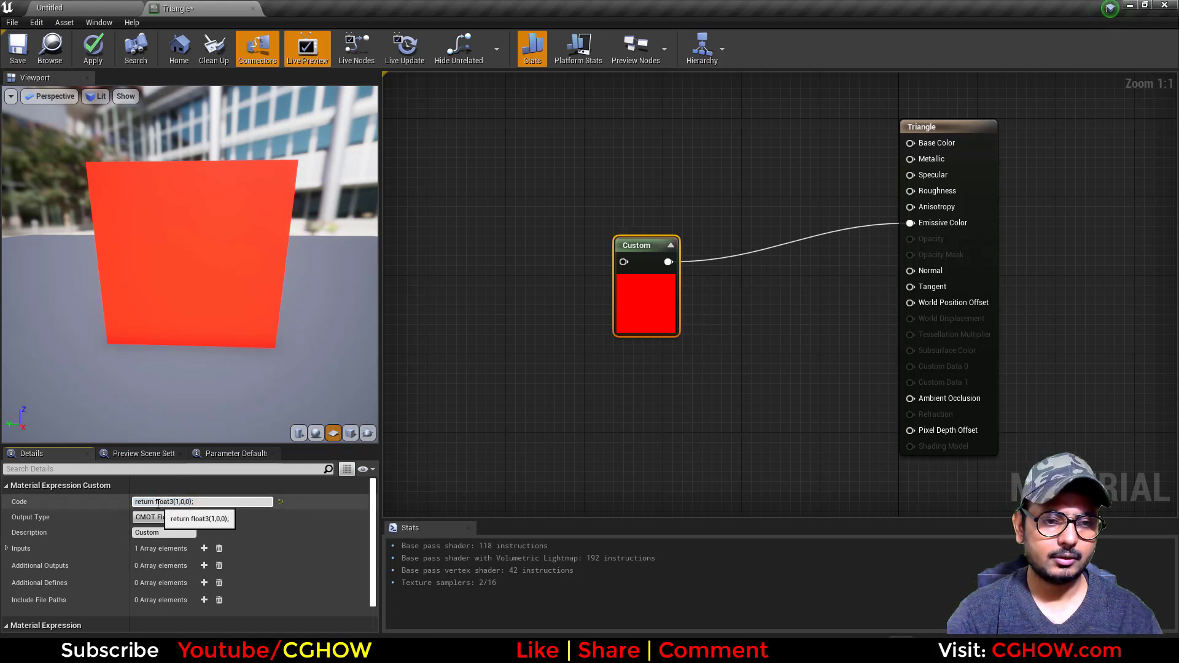
pyautogui.moveTo(156, 502); pyautogui.dragTo(193, 502)
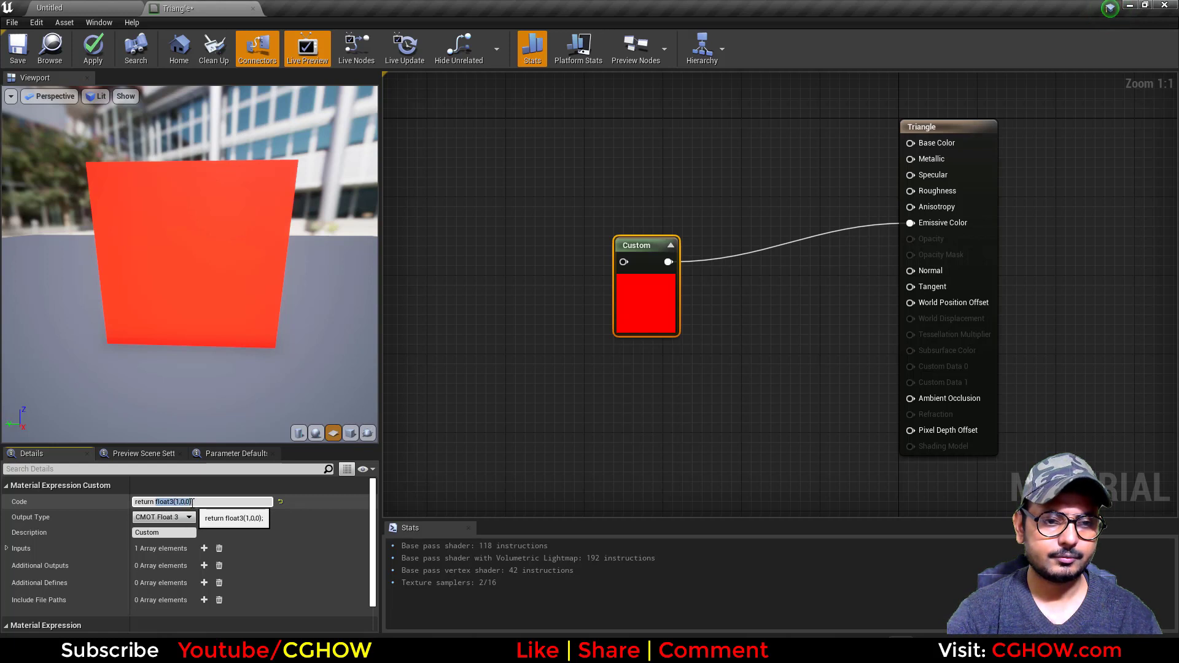
pyautogui.write('colo')
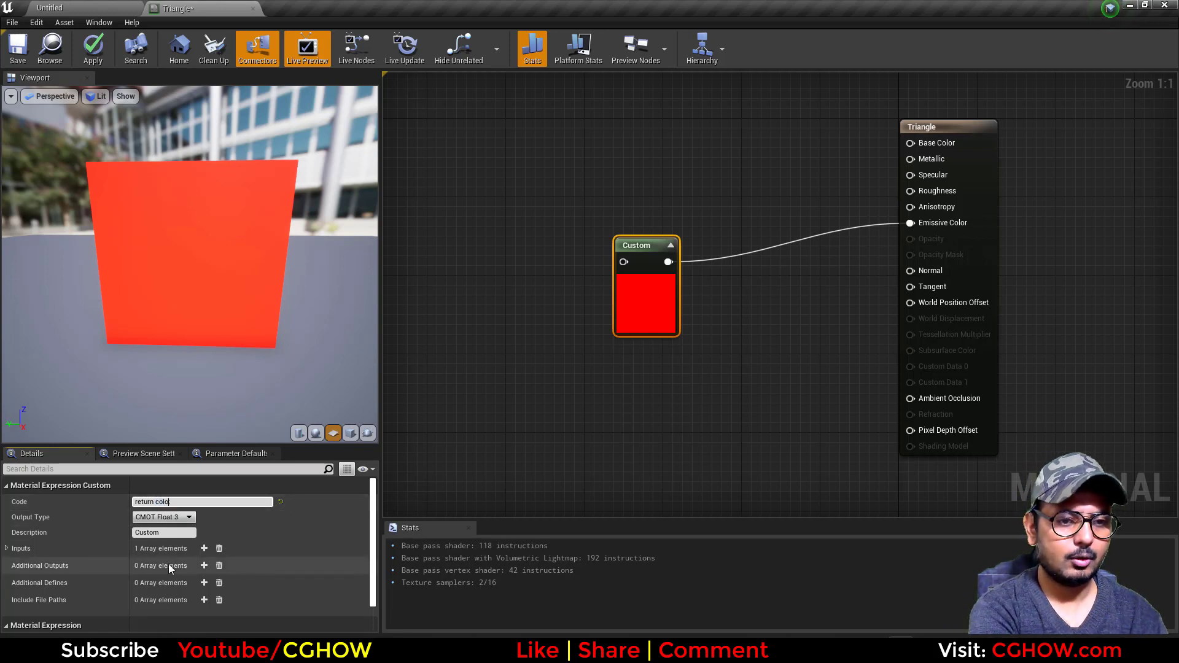
pyautogui.press('BackSpace')
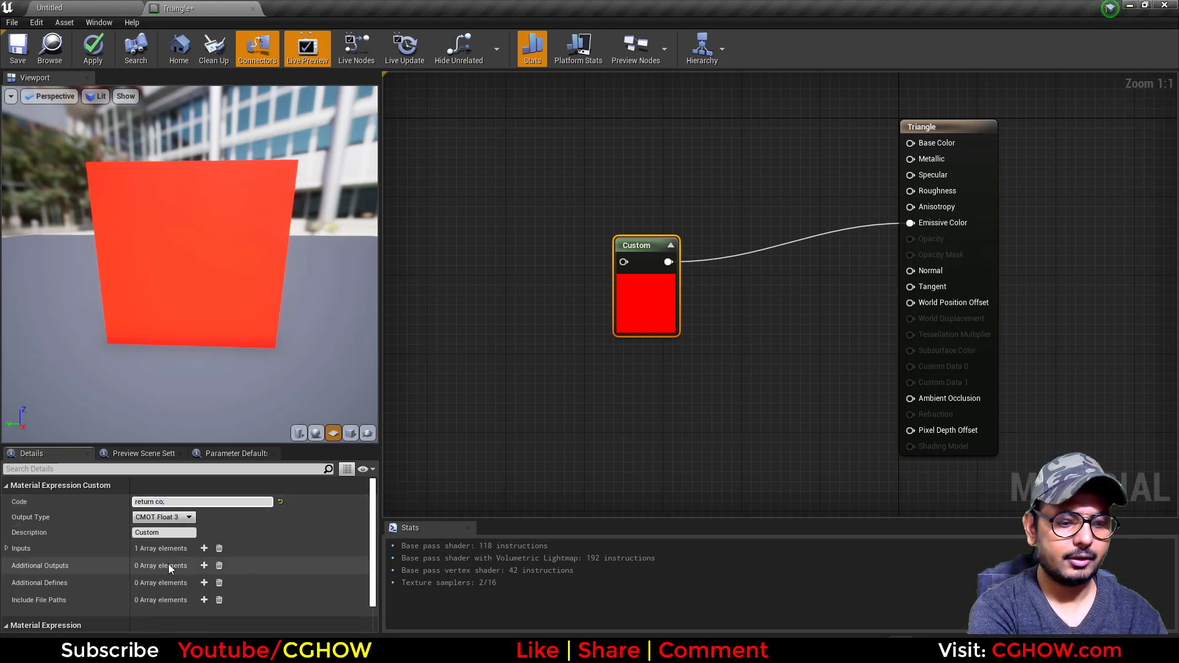
pyautogui.press('Return')
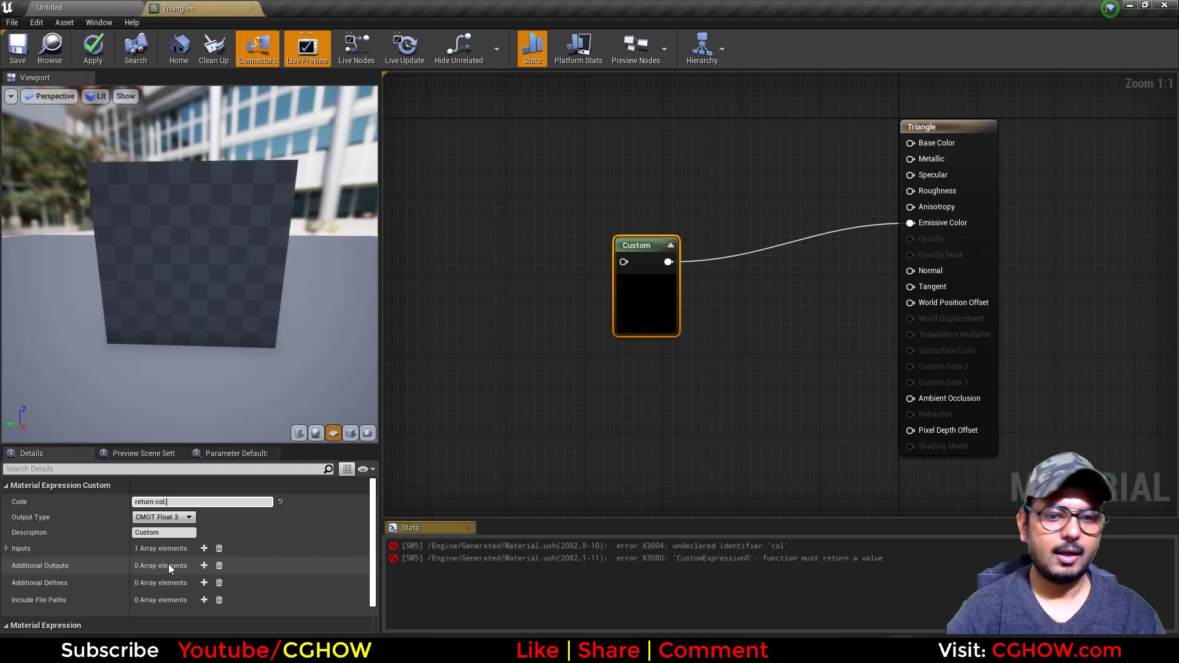
# - Name the Custom node's first input col
pyautogui.moveTo(488, 281); pyautogui.dragTo(504, 236, button='right')
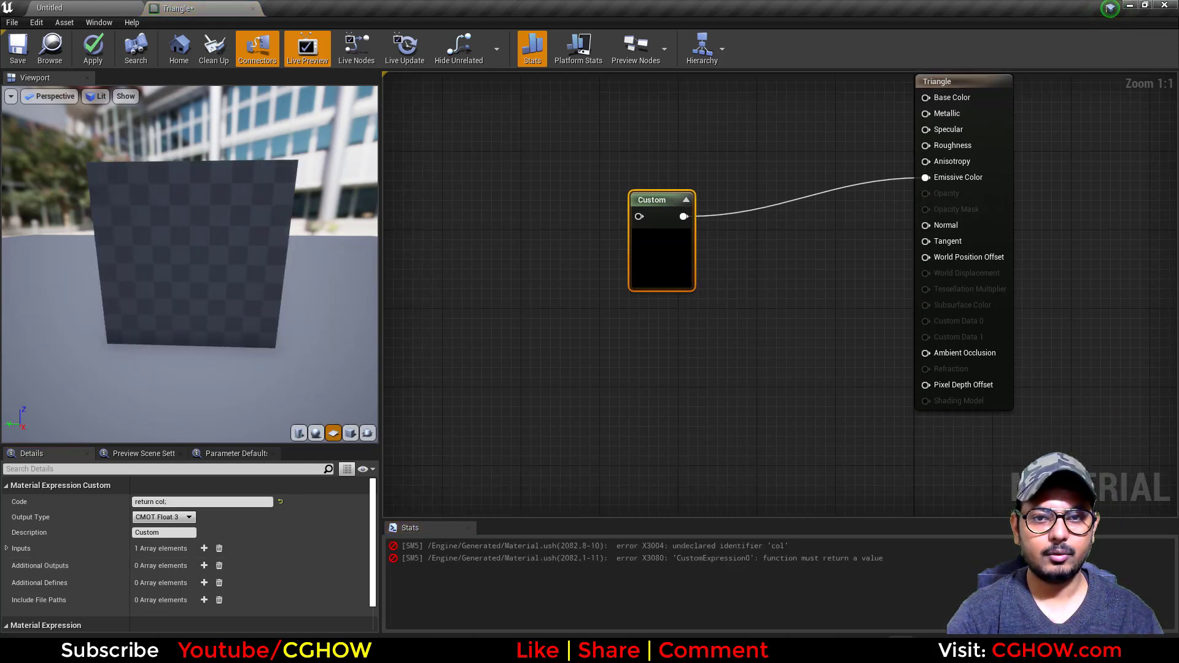
pyautogui.click(6, 548)
pyautogui.click(12, 563)
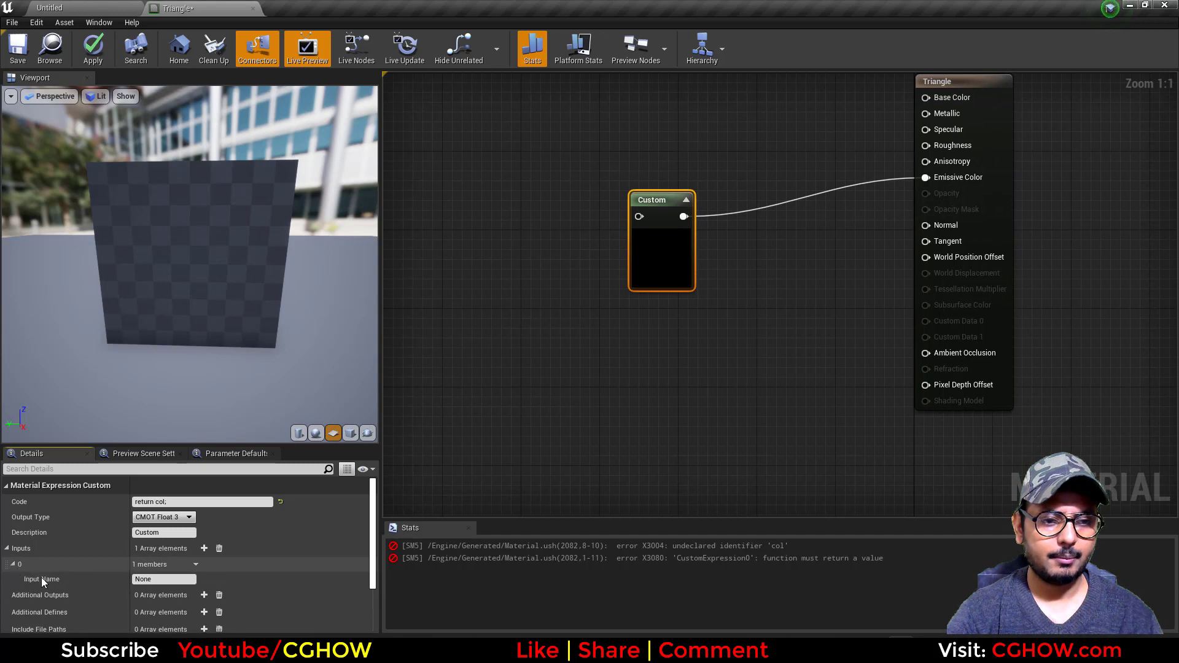
pyautogui.moveTo(161, 582); pyautogui.dragTo(114, 587)
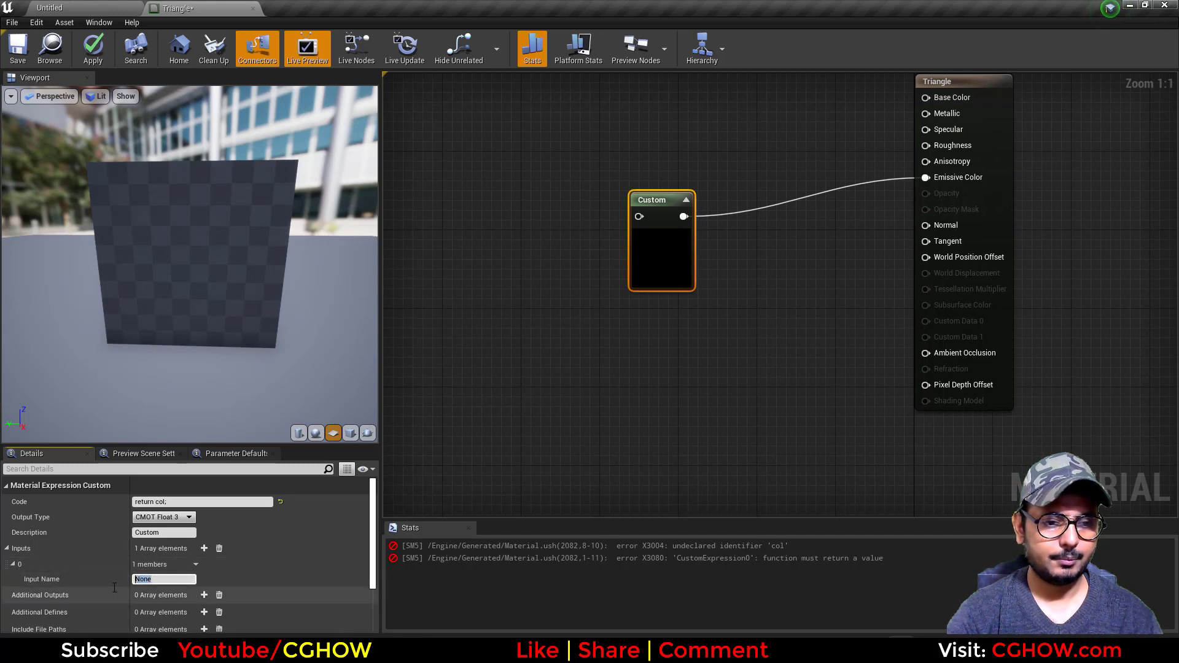
pyautogui.write('col')
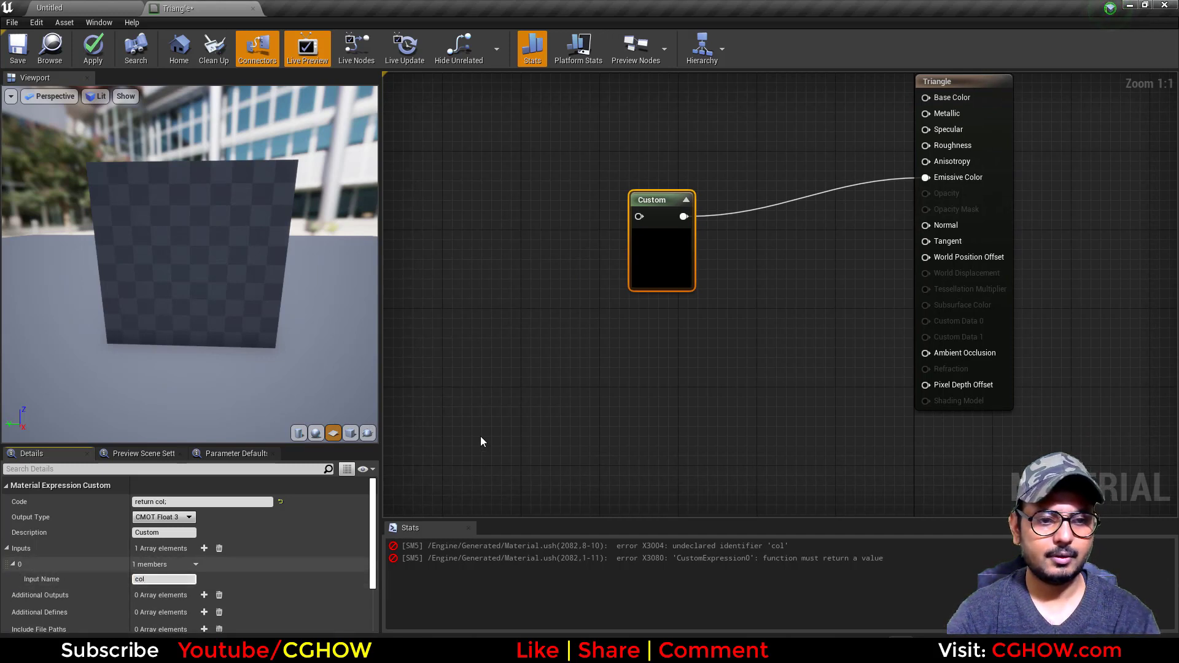
# - Add a Constant3Vector node and connect it to the Custom node's col input
pyautogui.moveTo(520, 292); pyautogui.dragTo(533, 351, button='right')
pyautogui.press('3')
pyautogui.click(524, 253)
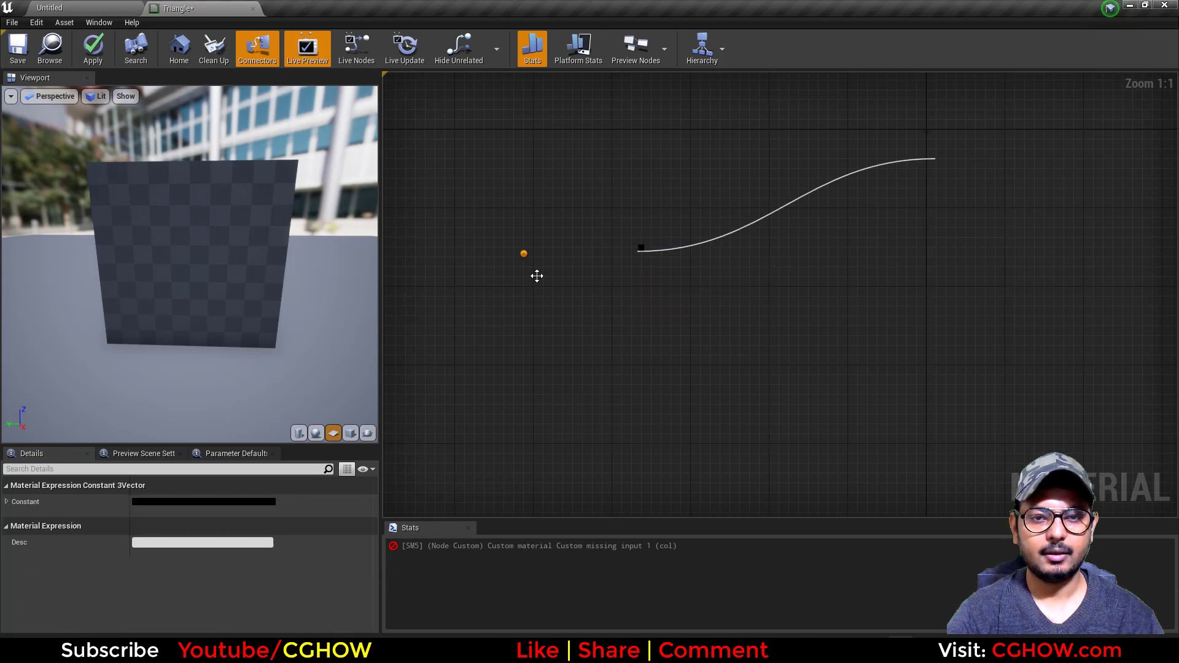
pyautogui.moveTo(600, 279); pyautogui.dragTo(651, 274)
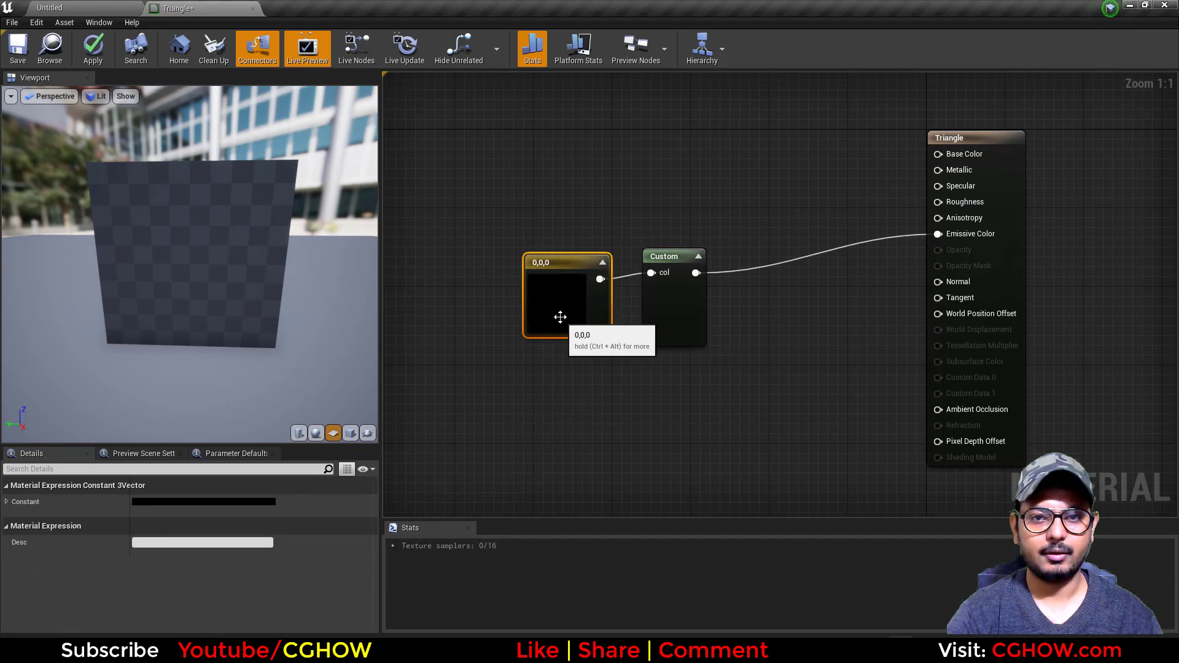
# - Set the Constant3Vector's colour to pure red (1,0,0)
pyautogui.doubleClick(554, 313)
pyautogui.moveTo(722, 393); pyautogui.dragTo(718, 323)
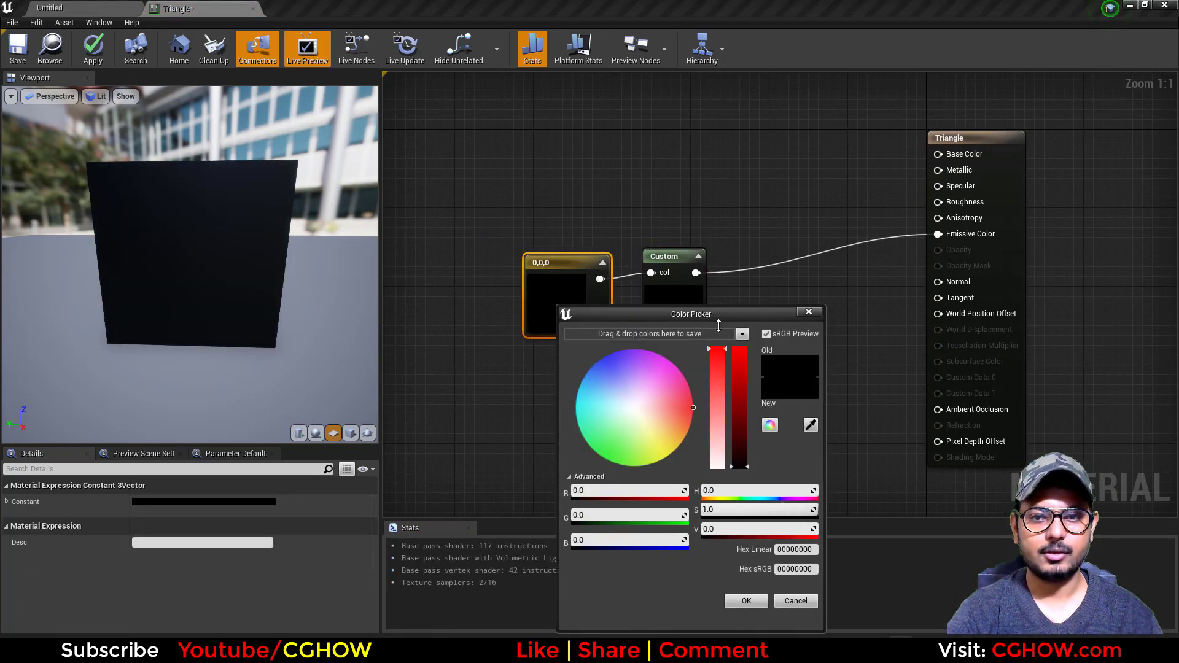
pyautogui.moveTo(738, 408); pyautogui.dragTo(739, 332)
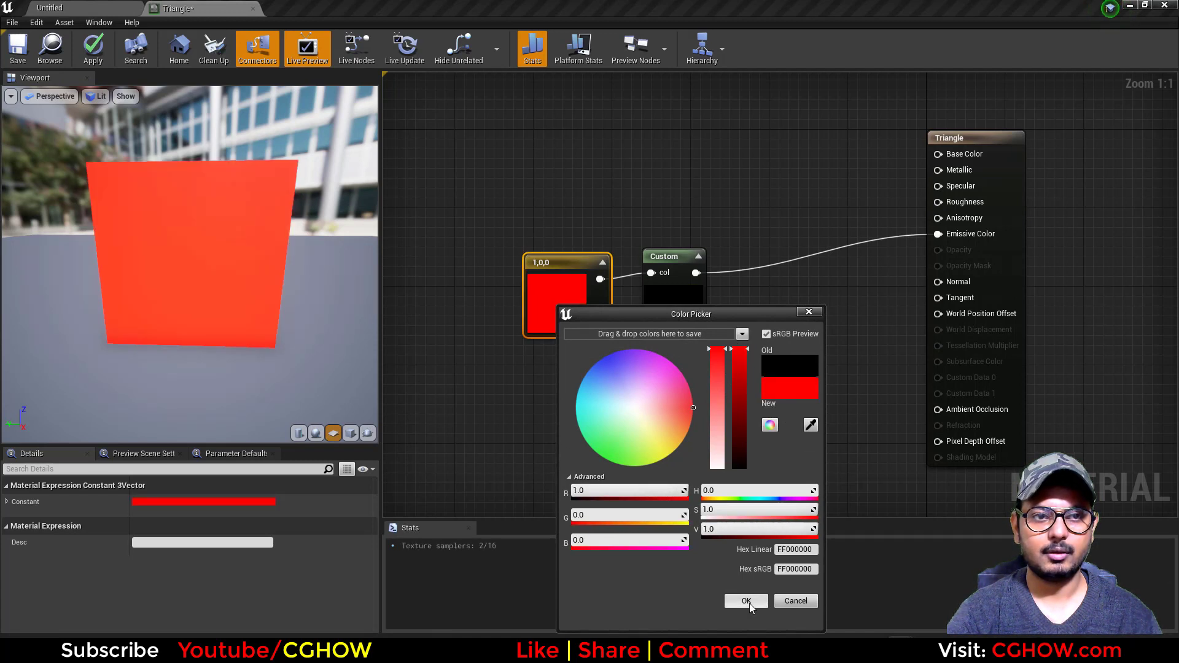
pyautogui.click(751, 600)
# - Reposition the constant and Custom nodes, and delete the red constant feeding the col input
pyautogui.click(661, 279)
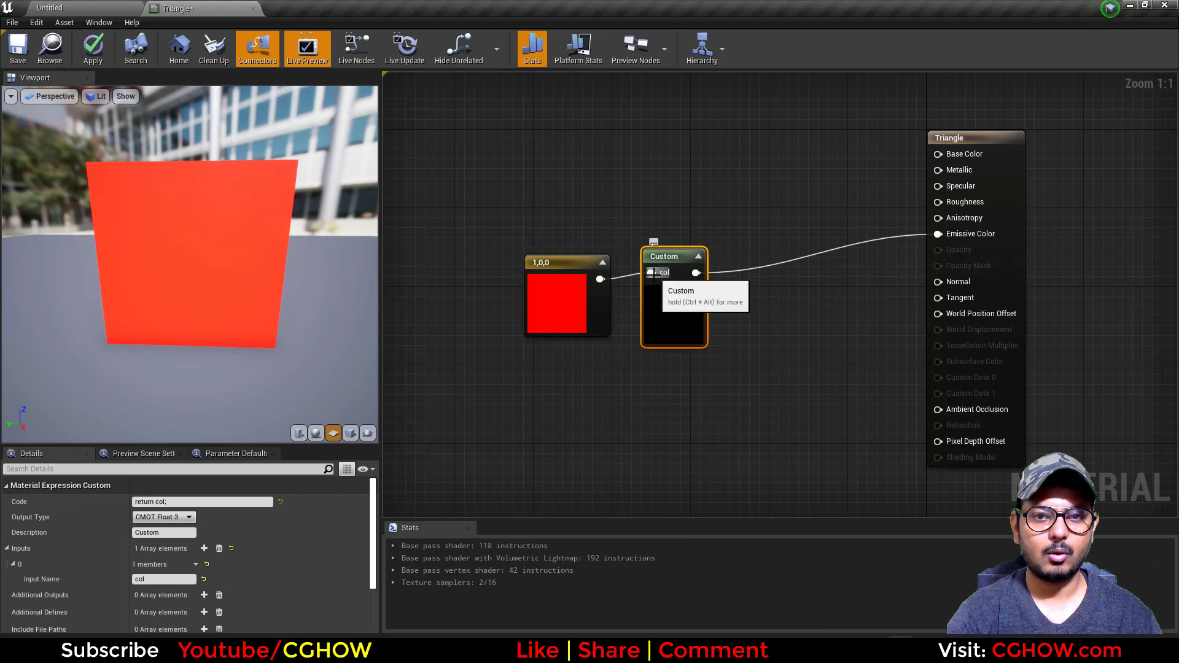
pyautogui.moveTo(556, 311); pyautogui.dragTo(500, 264)
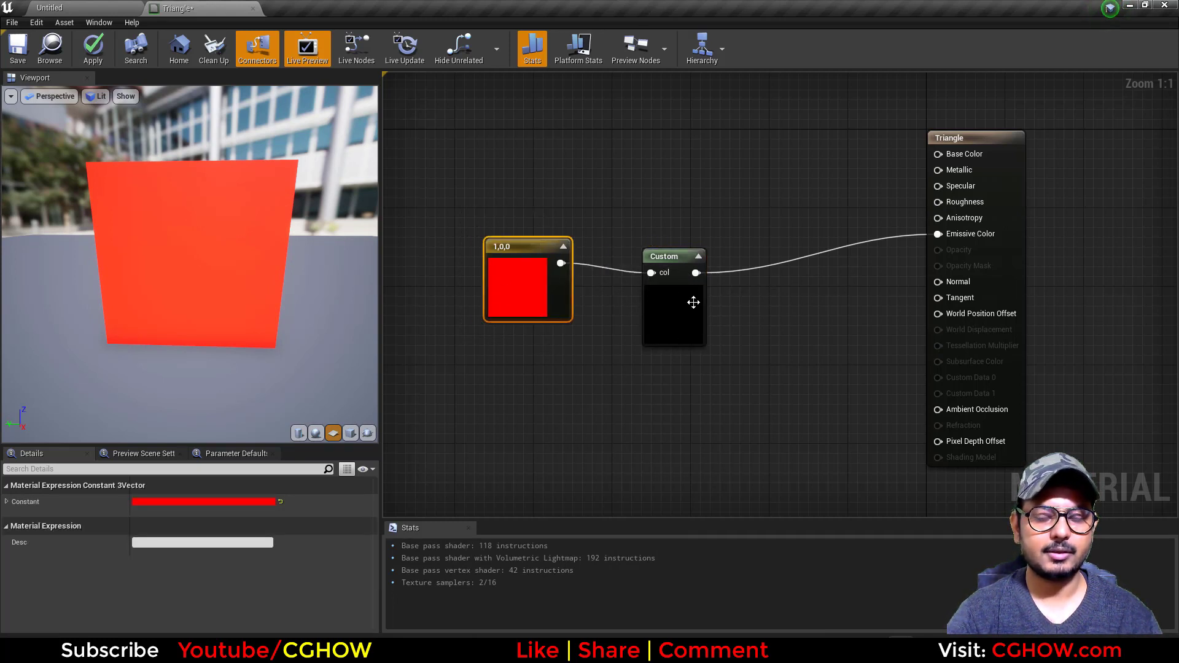
pyautogui.moveTo(656, 319); pyautogui.dragTo(657, 301)
pyautogui.click(525, 317)
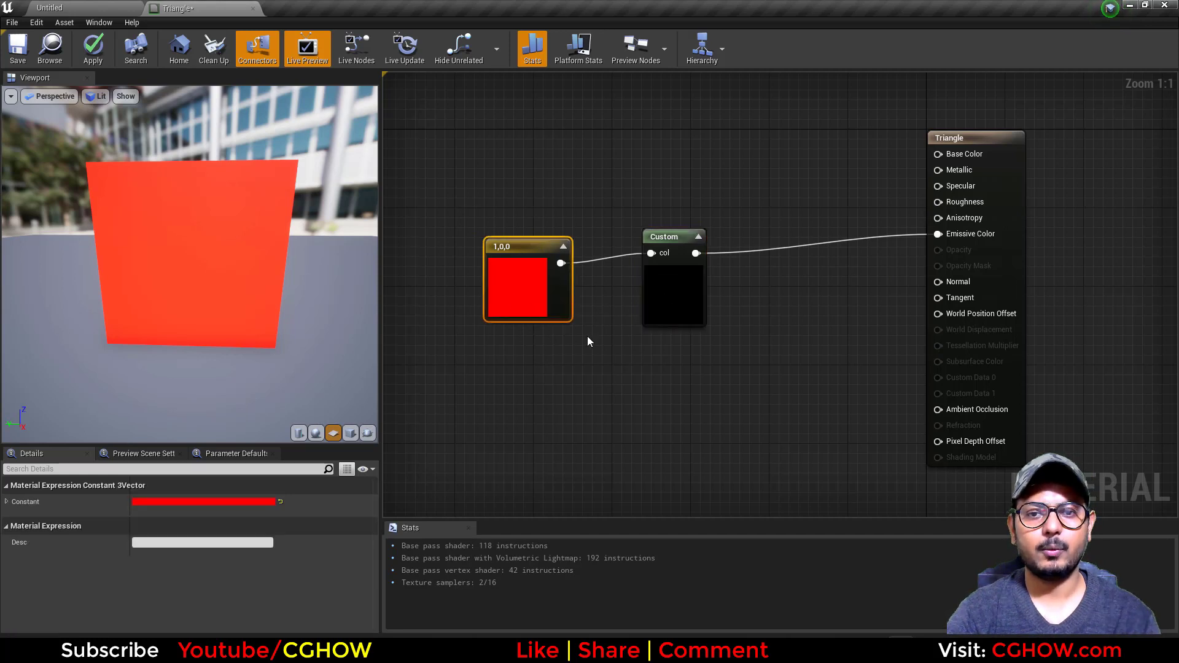
pyautogui.press('Delete')
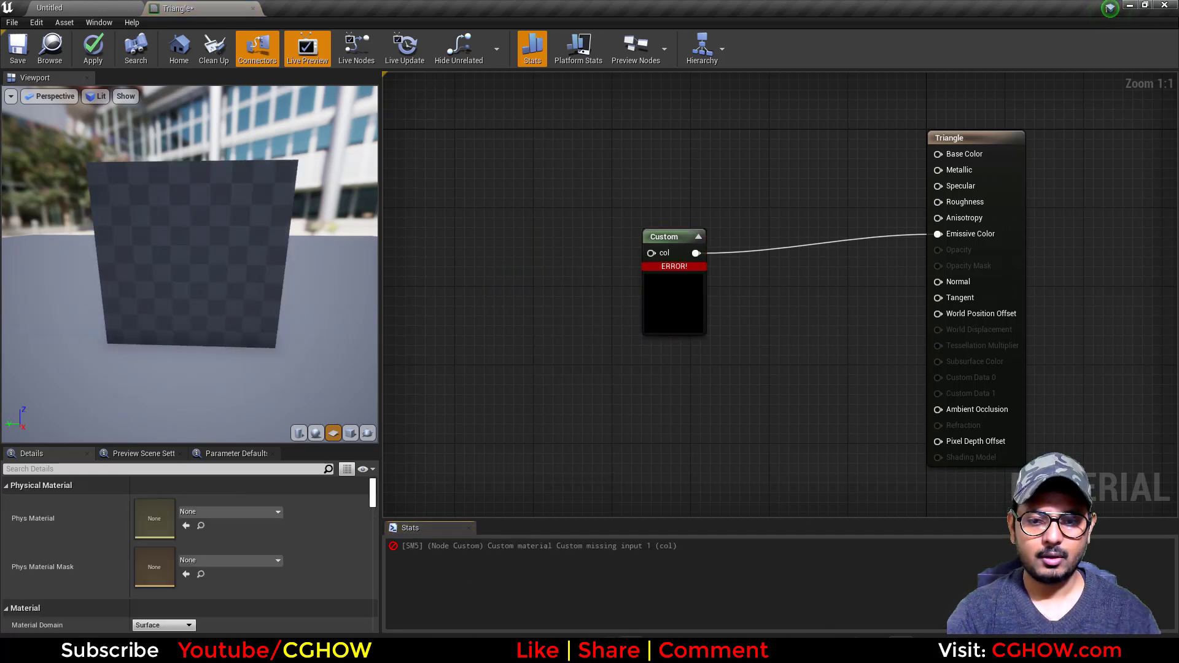
# - Switch to the Shadertoy Triangle Example page in the browser and copy its entire shader code
pyautogui.hotkey('alt', 'Tab')
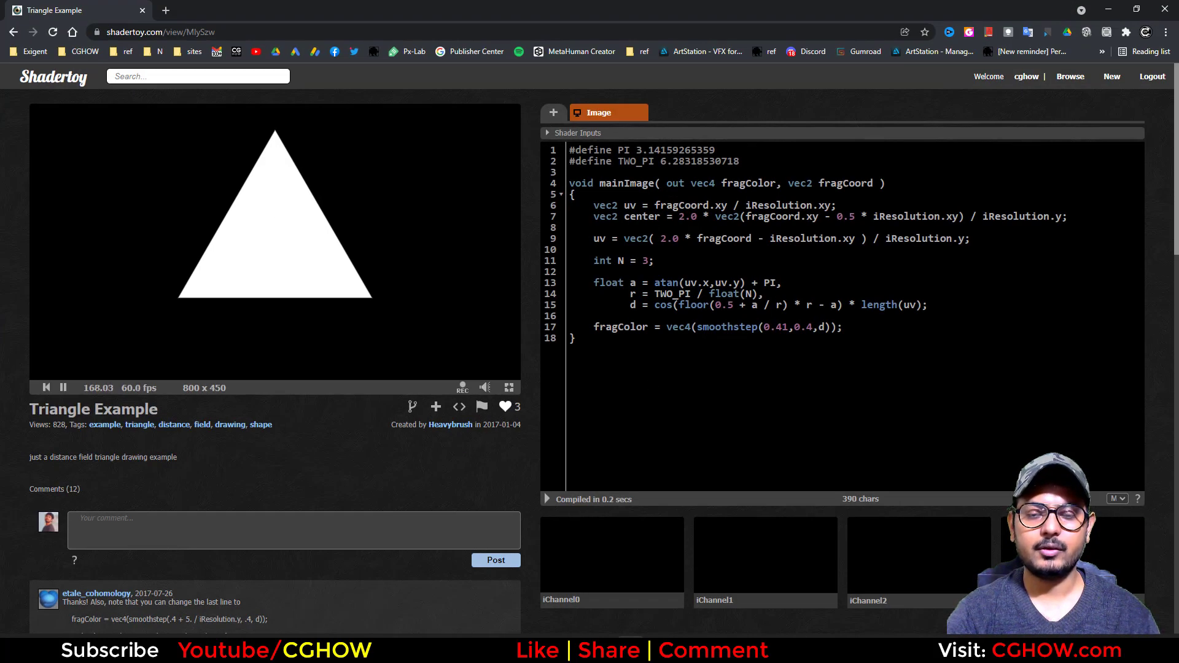
pyautogui.hotkey('ctrl', 'a')
pyautogui.hotkey('ctrl', 'c')
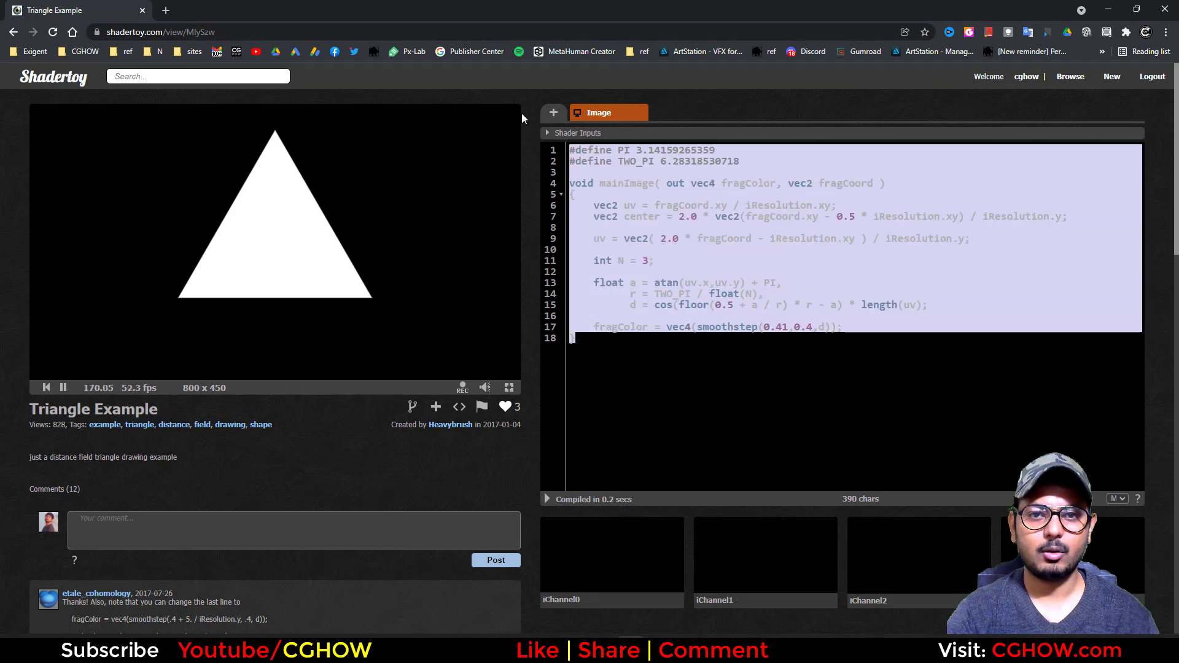
# - Minimise the browser and launch the Notepad++ text editor
pyautogui.click(1105, 10)
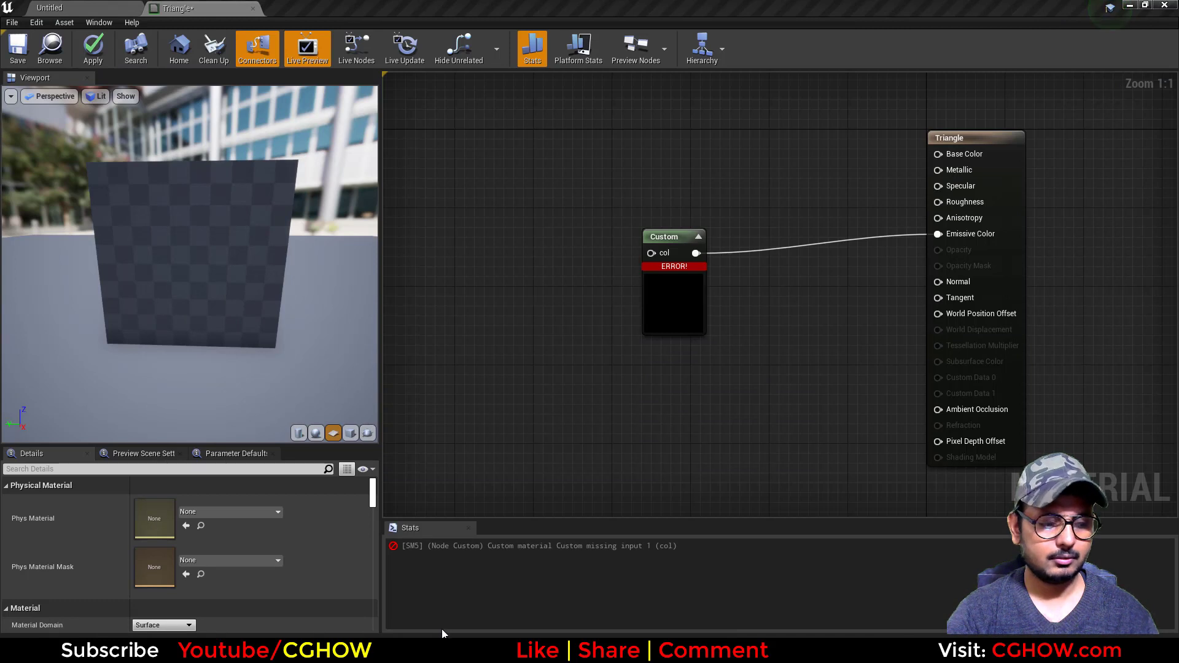
pyautogui.press('super')
pyautogui.write('no')
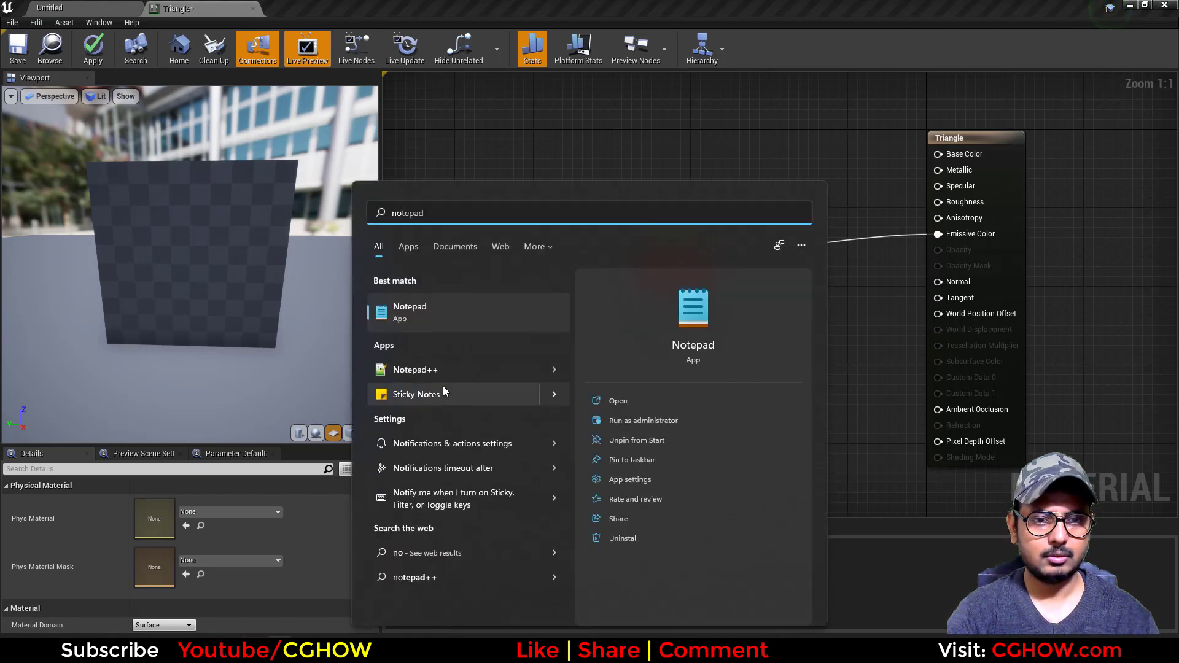
pyautogui.click(422, 371)
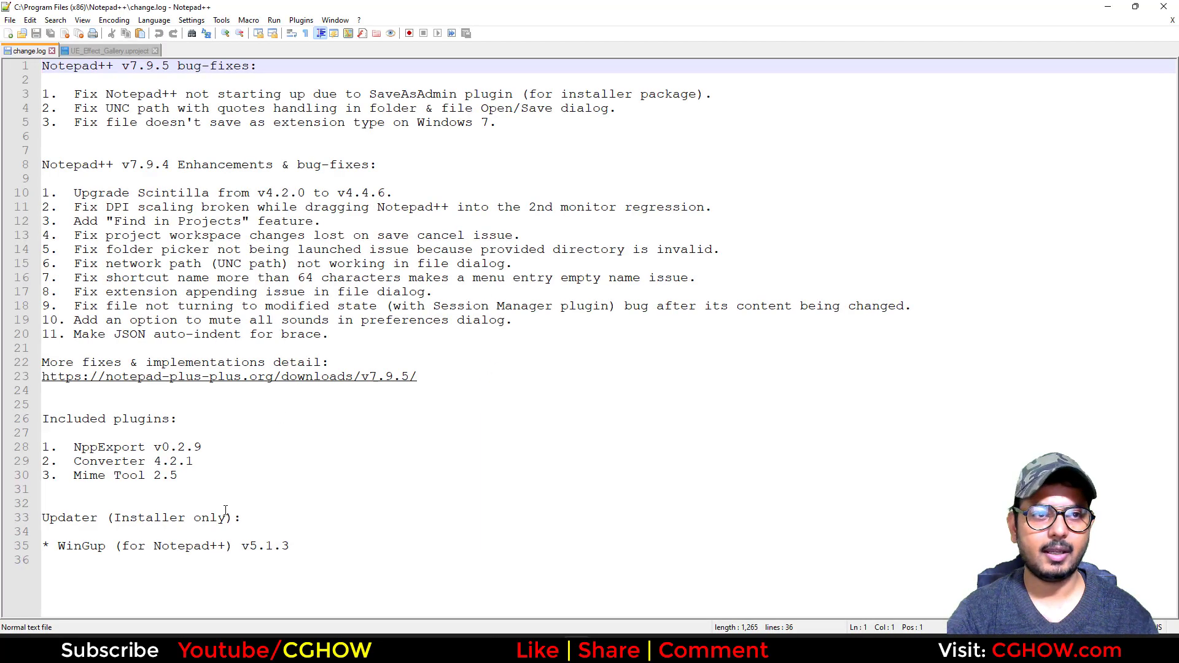
# - Clear change.log and close it without saving, and close the open UE_Effect_Gallery.uproject file
pyautogui.hotkey('ctrl', 'a')
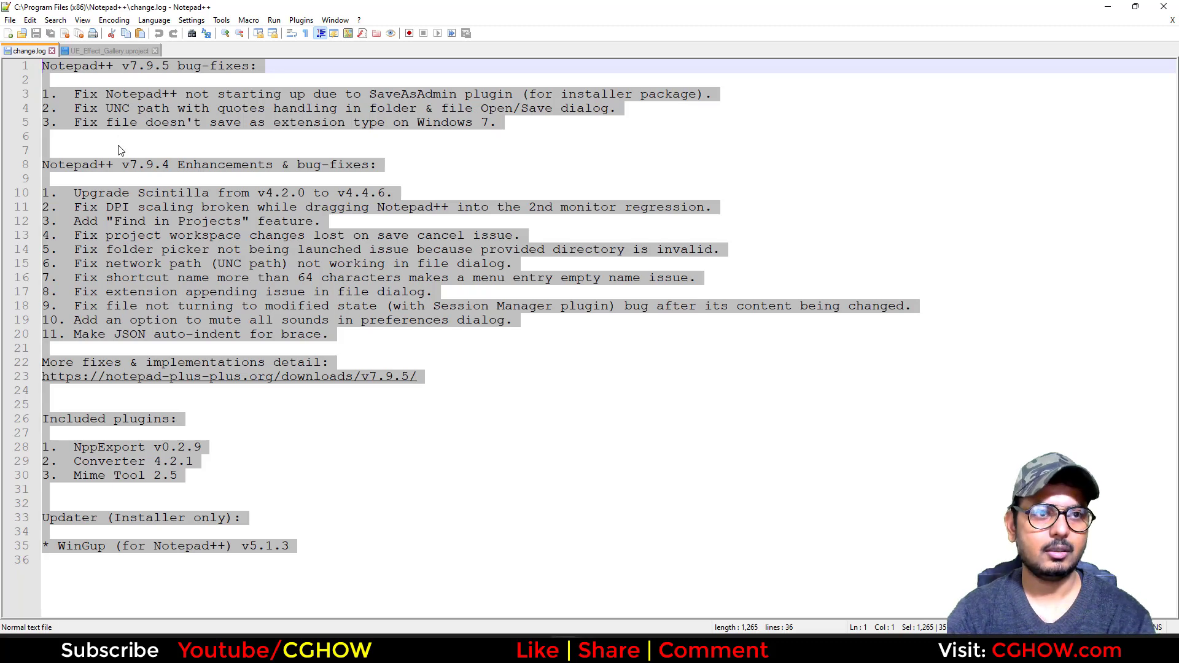
pyautogui.press('Delete')
pyautogui.click(53, 50)
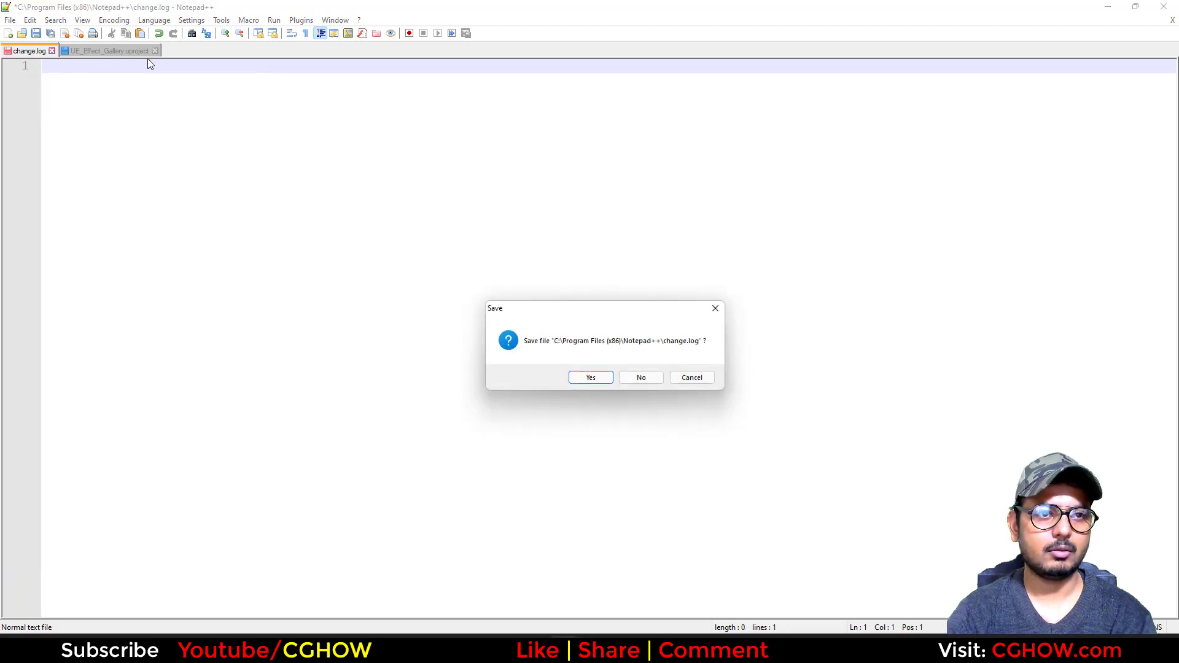
pyautogui.click(640, 376)
pyautogui.click(97, 50)
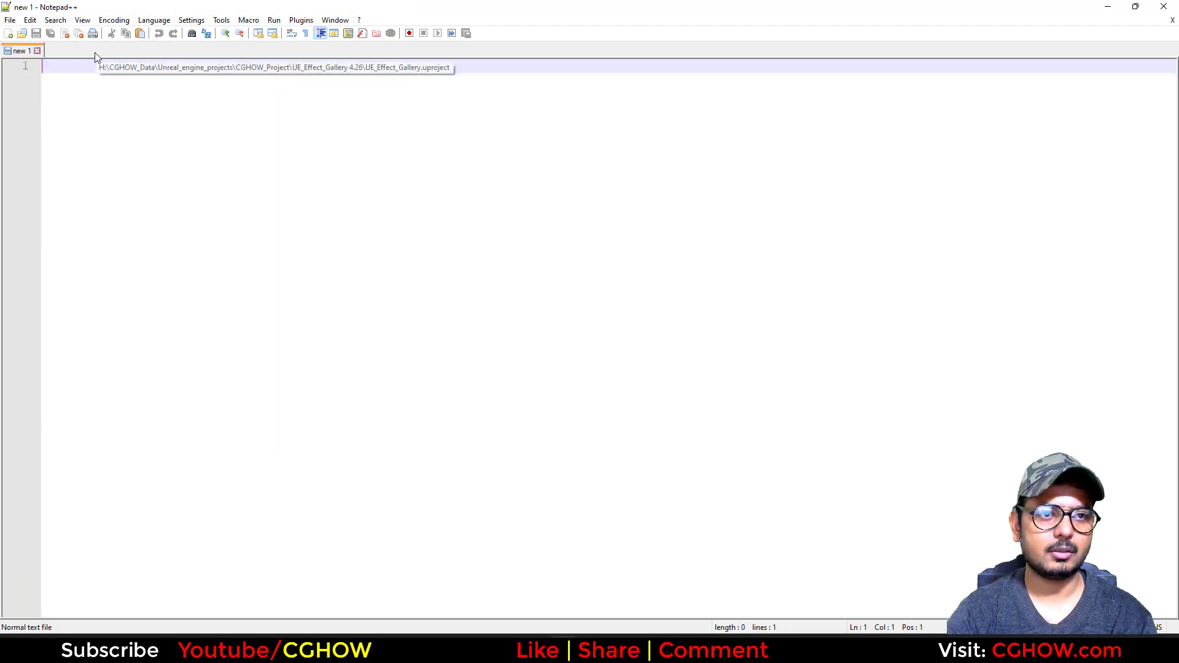
# - Create a new document, paste the copied Triangle Example shader code, and set its syntax language to HLSL
pyautogui.click(10, 21)
pyautogui.click(20, 35)
pyautogui.hotkey('ctrl', 'v')
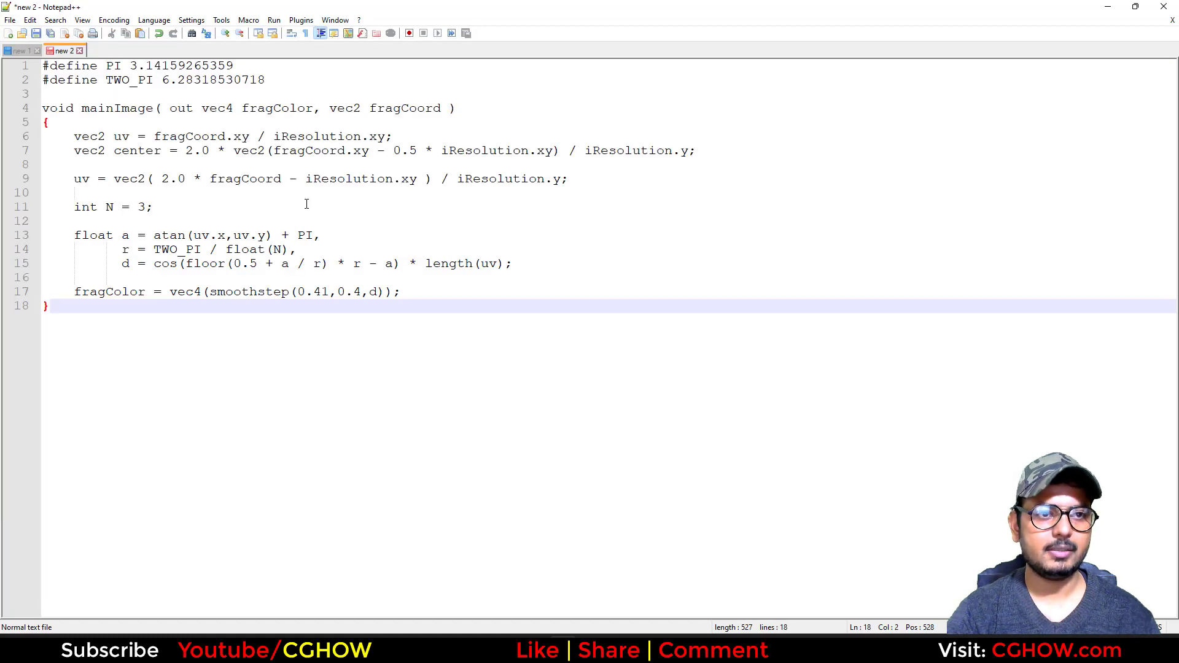
pyautogui.click(155, 20)
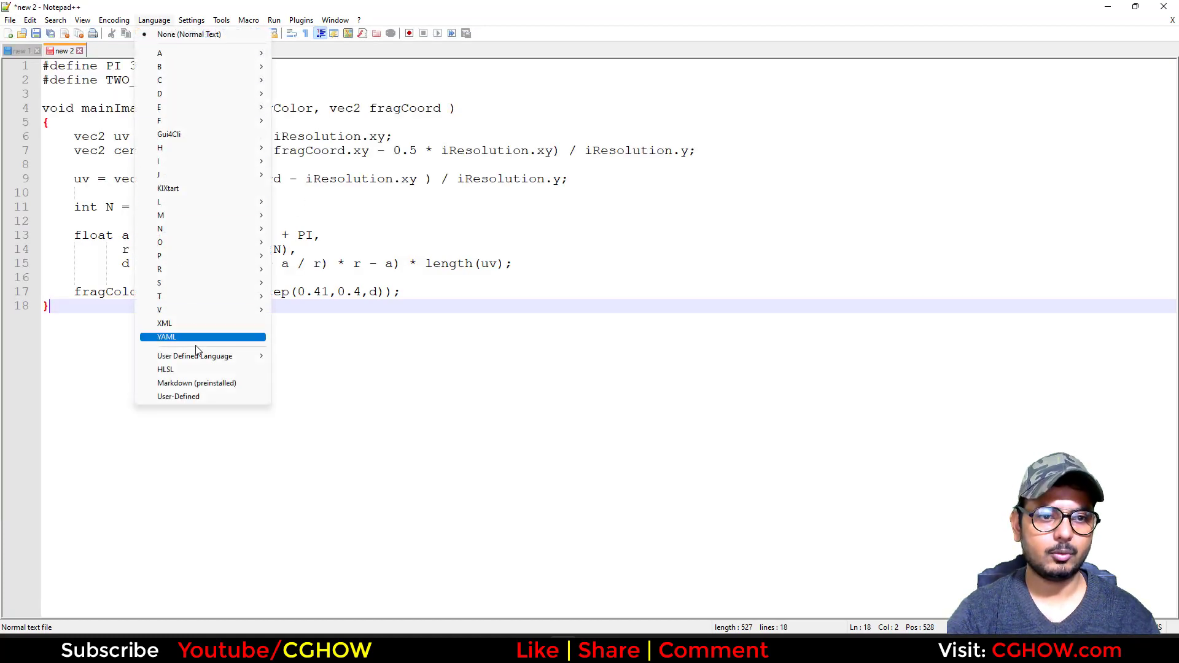
pyautogui.click(198, 369)
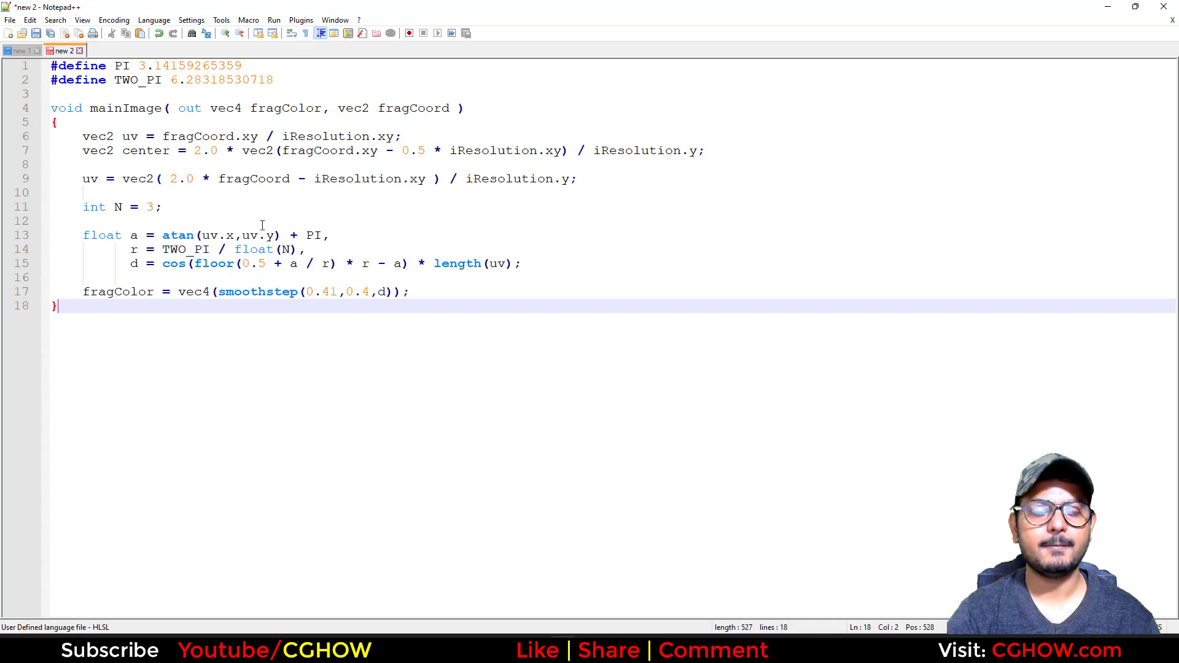
# - Restore the Notepad++ window over the material graph and widen it so that the shader lines fit
pyautogui.moveTo(356, 3); pyautogui.dragTo(779, 117)
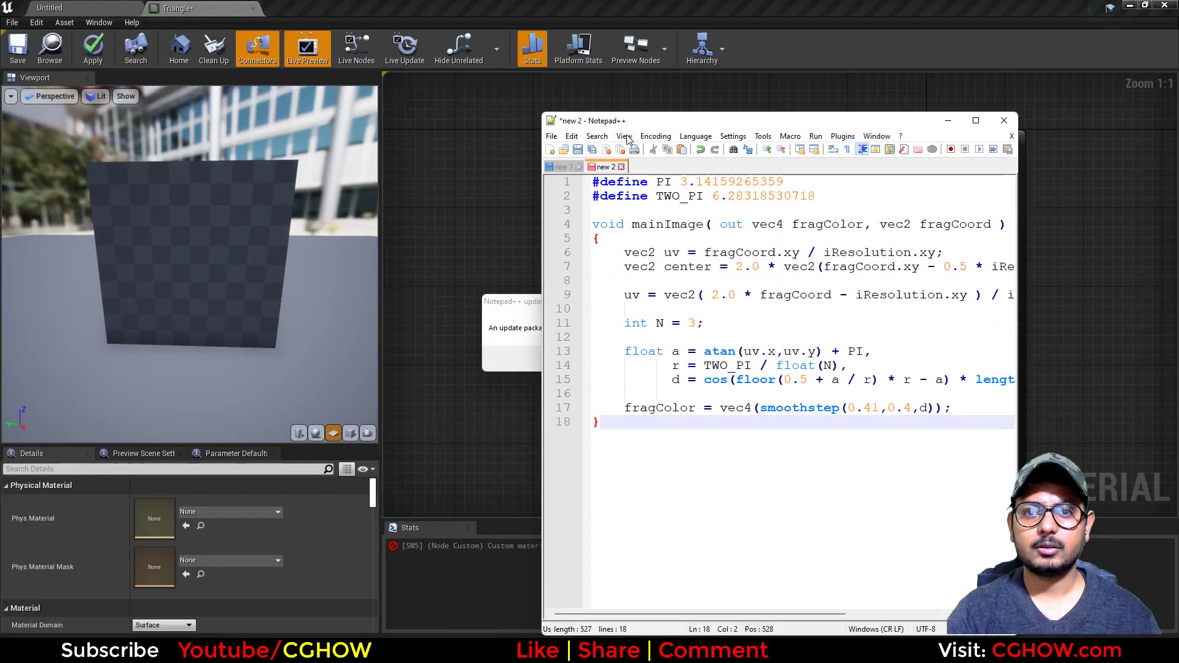
pyautogui.moveTo(622, 119); pyautogui.dragTo(564, 91)
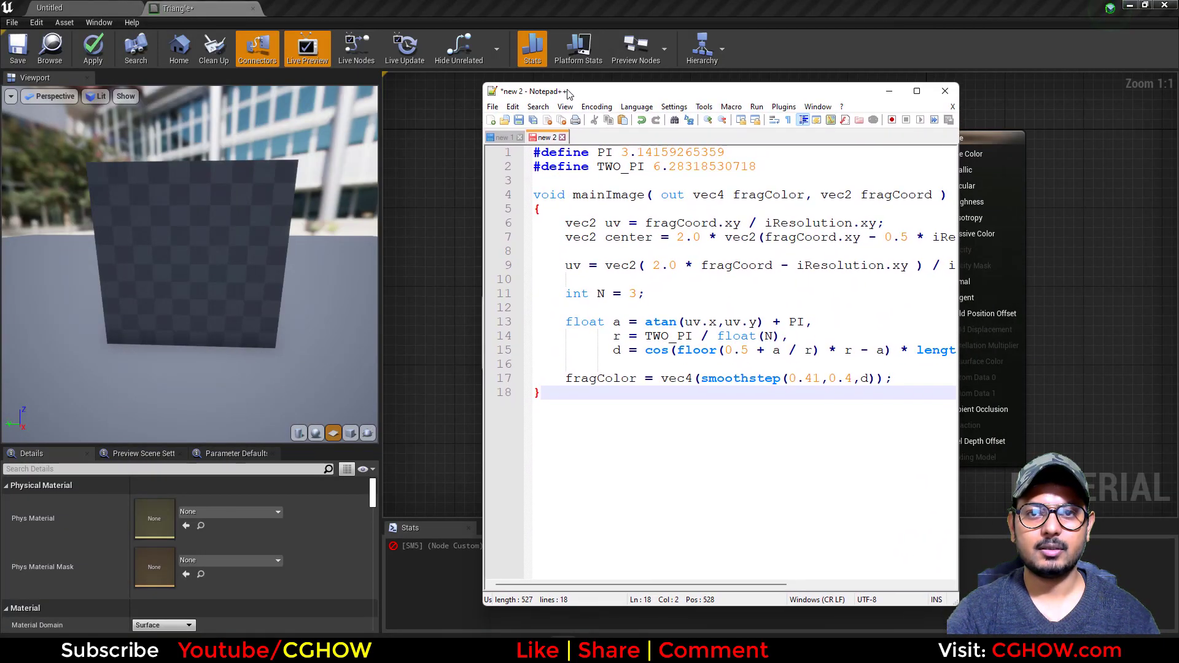
pyautogui.click(680, 107)
pyautogui.moveTo(641, 105)
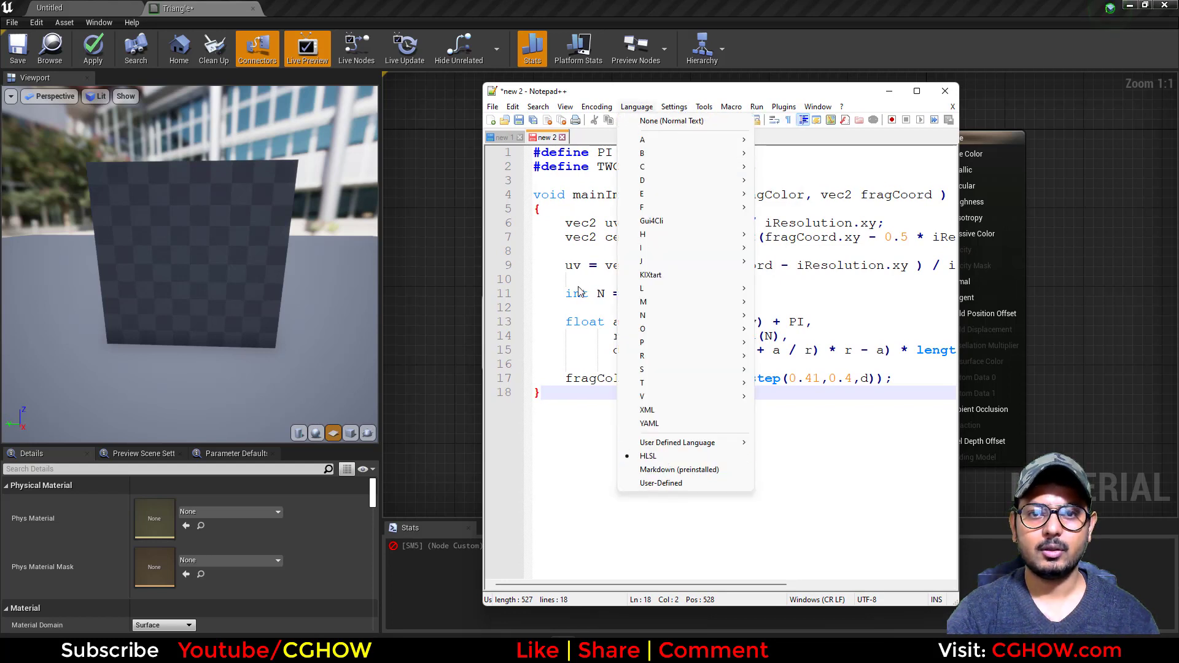
pyautogui.click(586, 446)
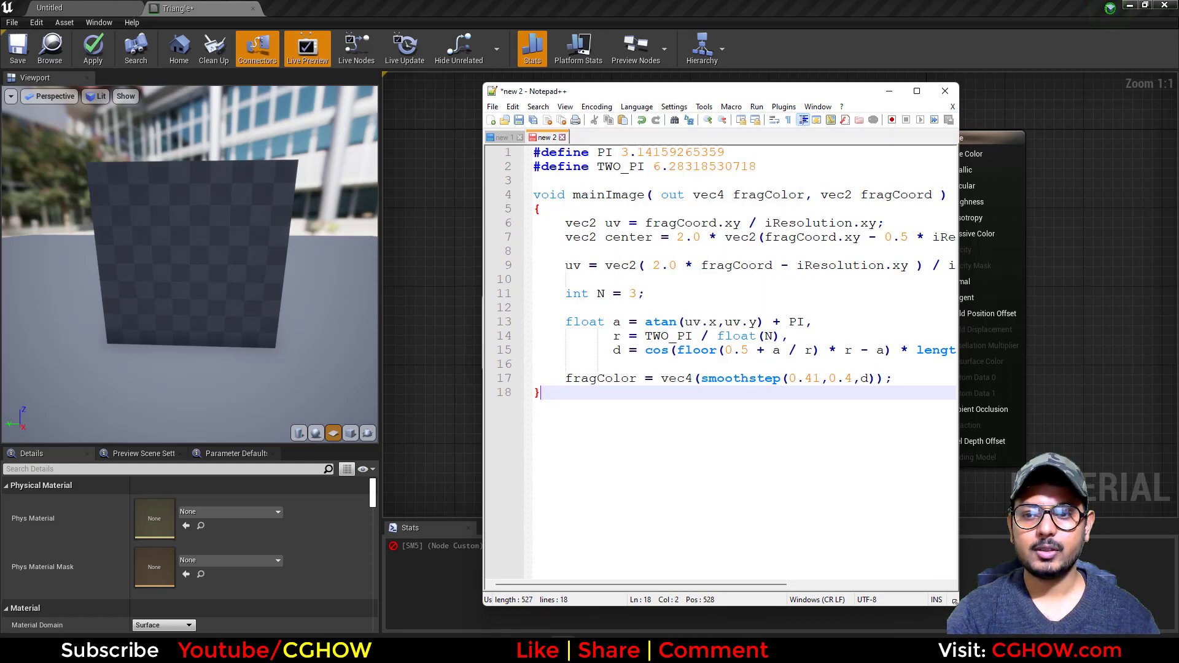
pyautogui.moveTo(955, 602); pyautogui.dragTo(1099, 613)
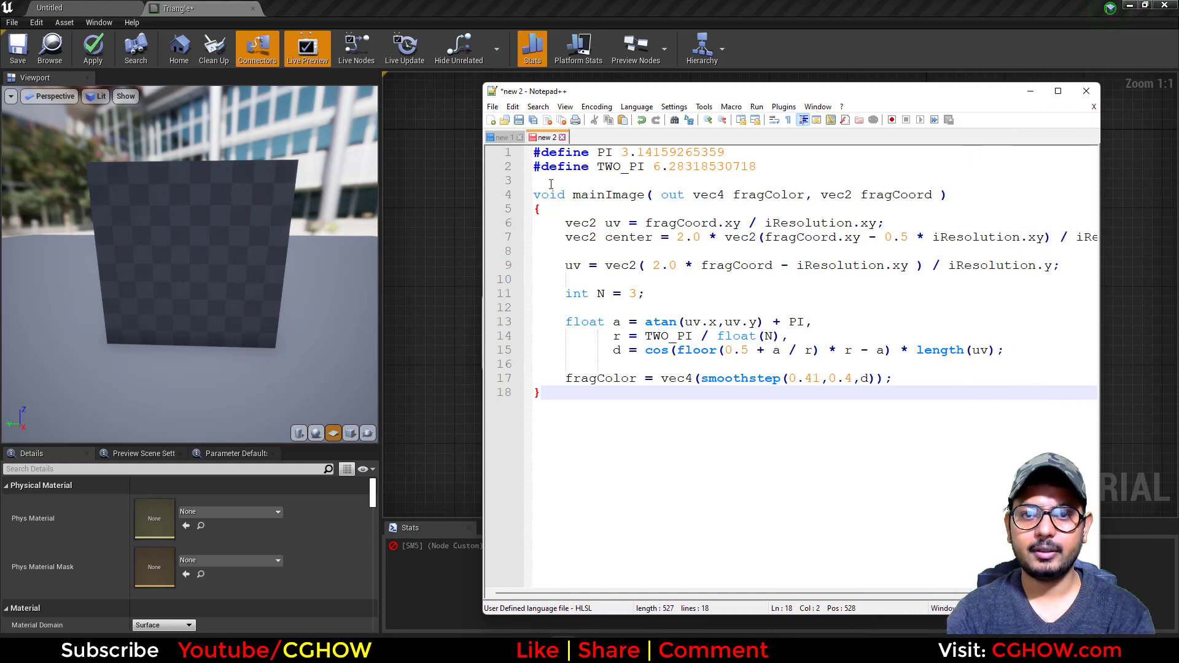
# - Delete the void mainImage function header line from the shader code
pyautogui.moveTo(536, 196); pyautogui.dragTo(950, 196)
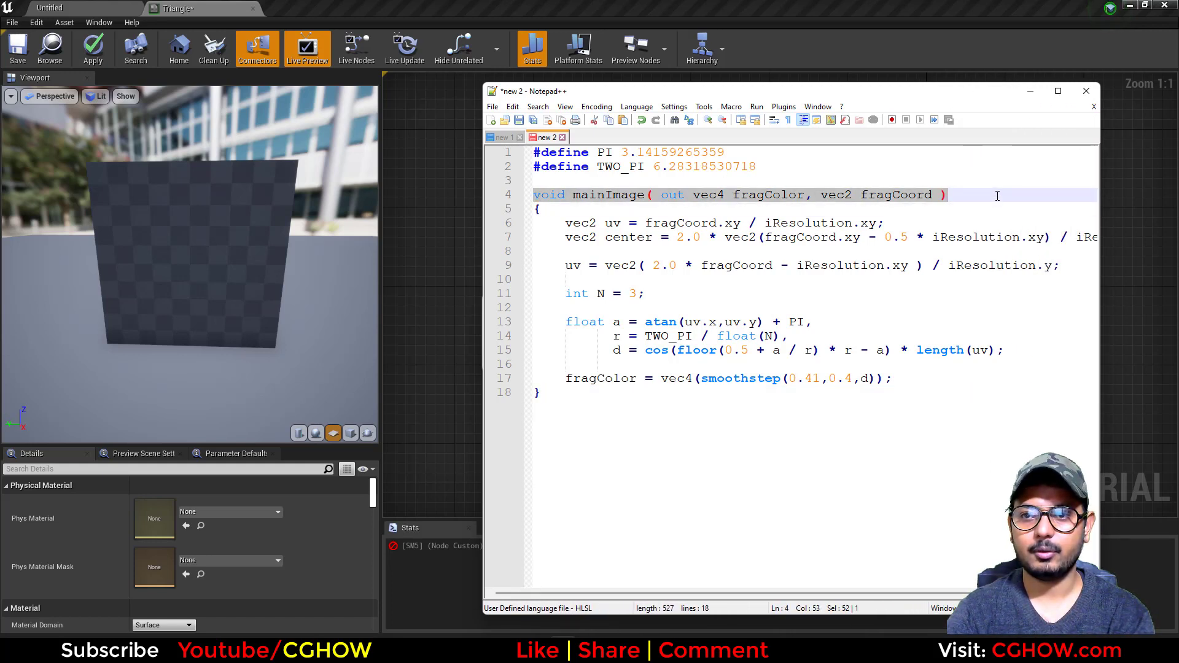
pyautogui.press('BackSpace')
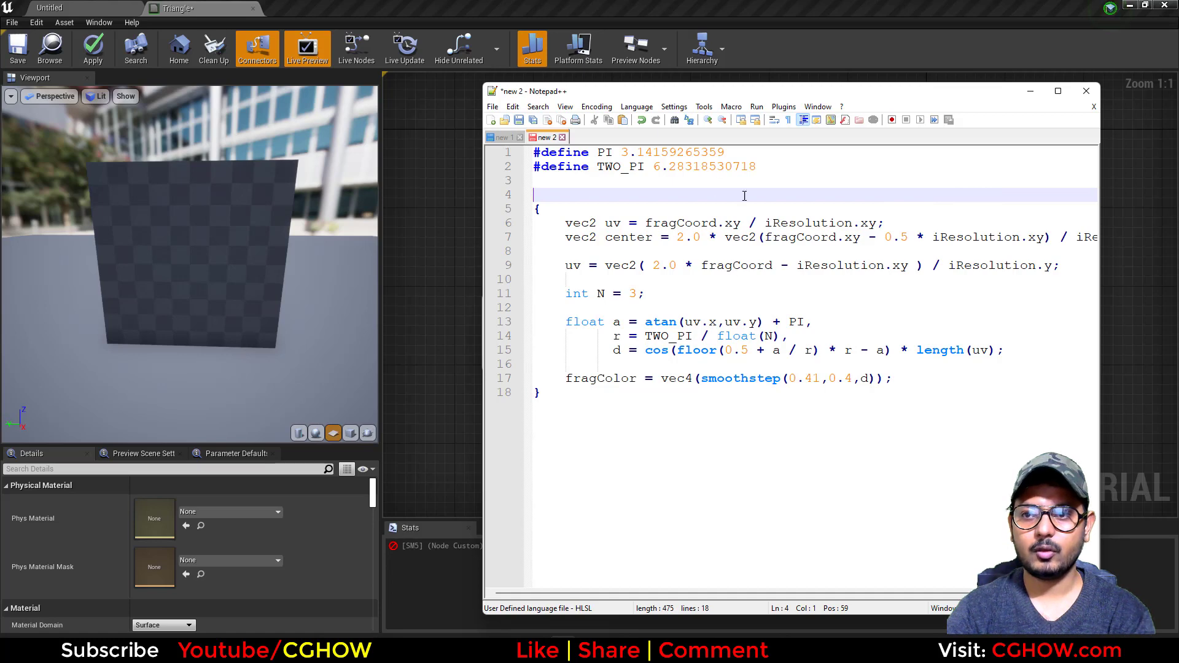
pyautogui.click(679, 222)
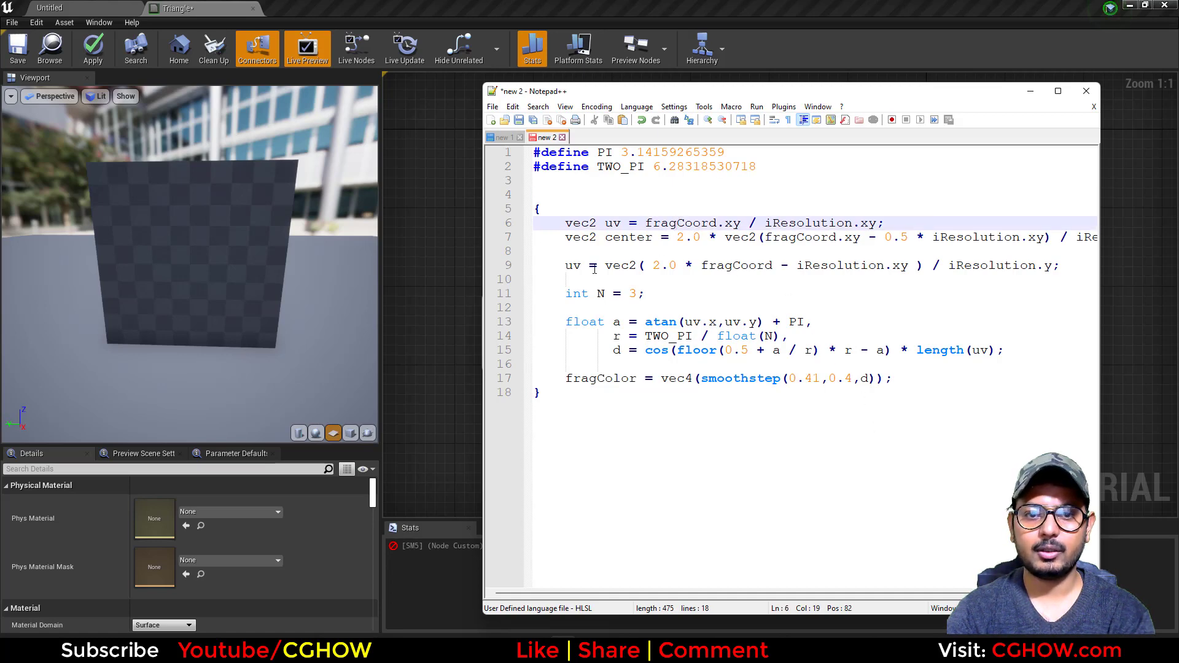
# - Switch to the Unreal material graph, add a TextureCoordinate node before the Custom node, and decline the Notepad++ update
pyautogui.moveTo(454, 242); pyautogui.dragTo(603, 257, button='right')
pyautogui.click(525, 247)
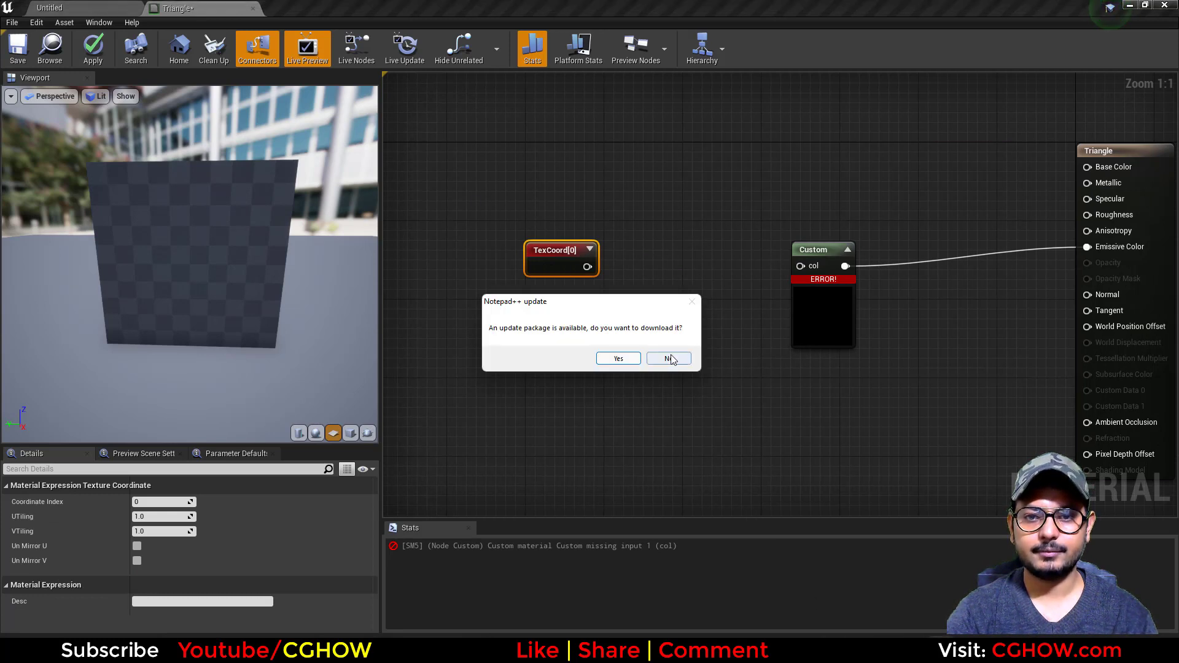
pyautogui.click(669, 359)
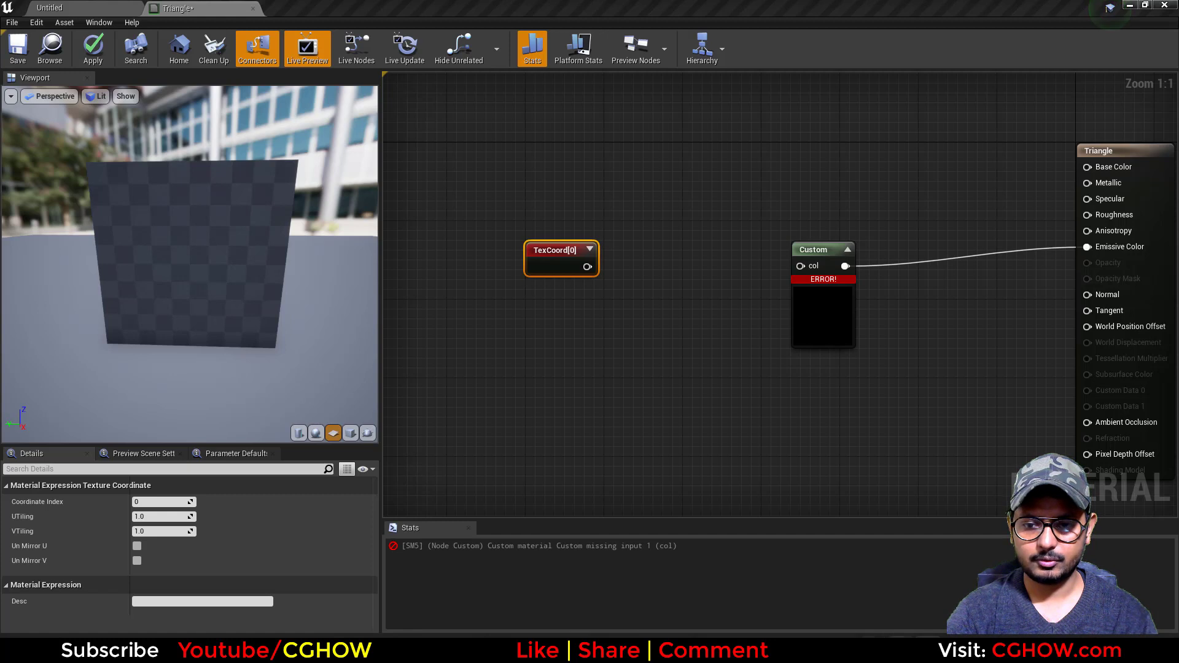
# - Return to the shader code in Notepad++ and change the atan function in the float a line to atan2
pyautogui.click(608, 645)
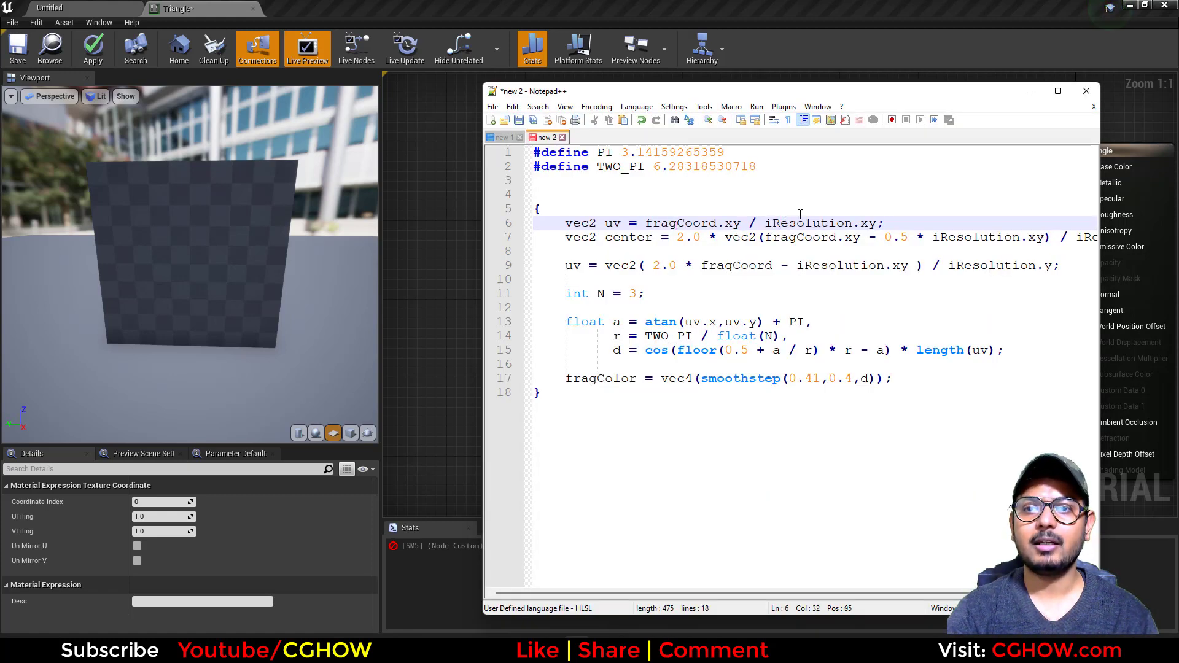
pyautogui.click(577, 648)
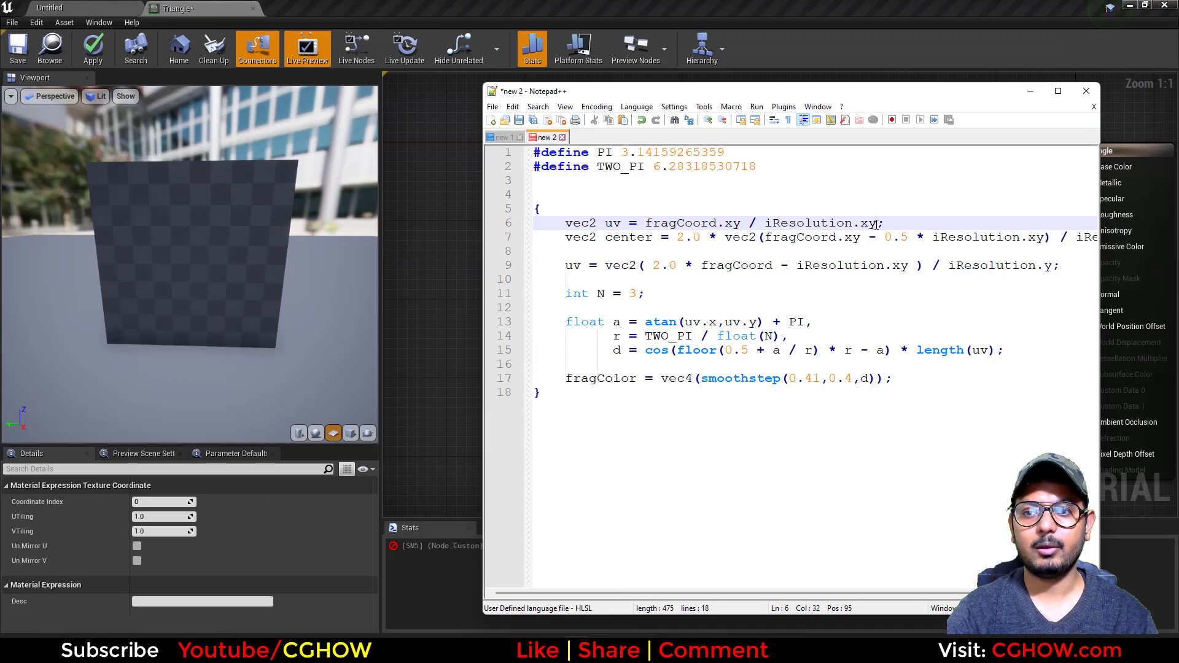
pyautogui.click(876, 224)
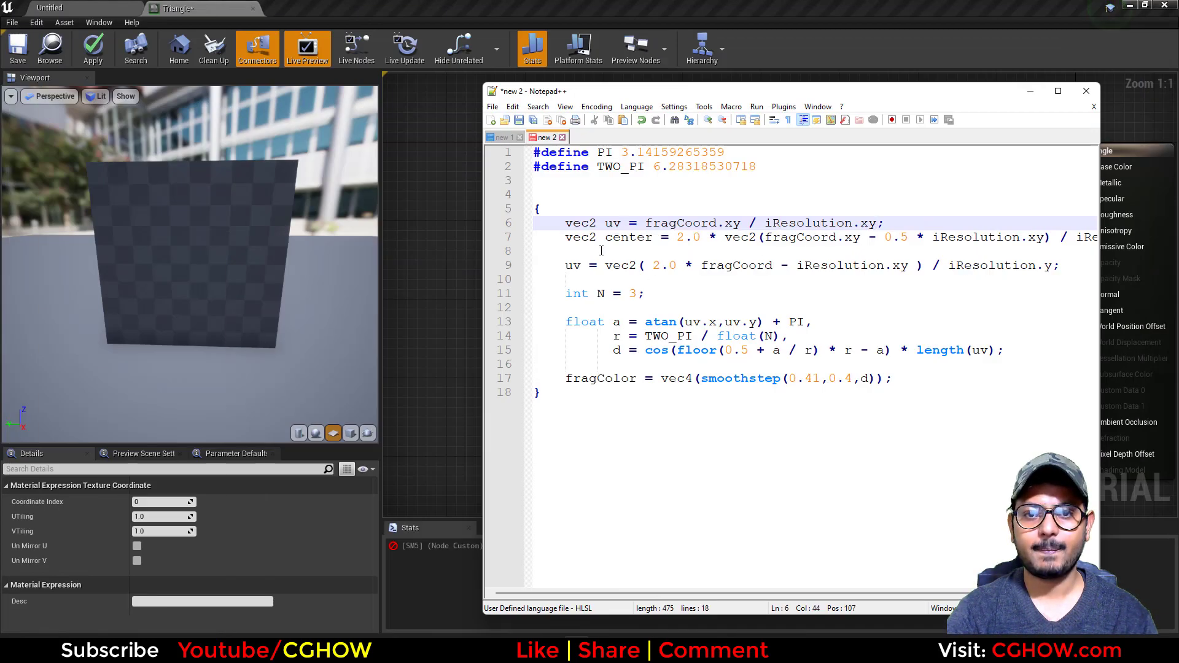
pyautogui.click(797, 239)
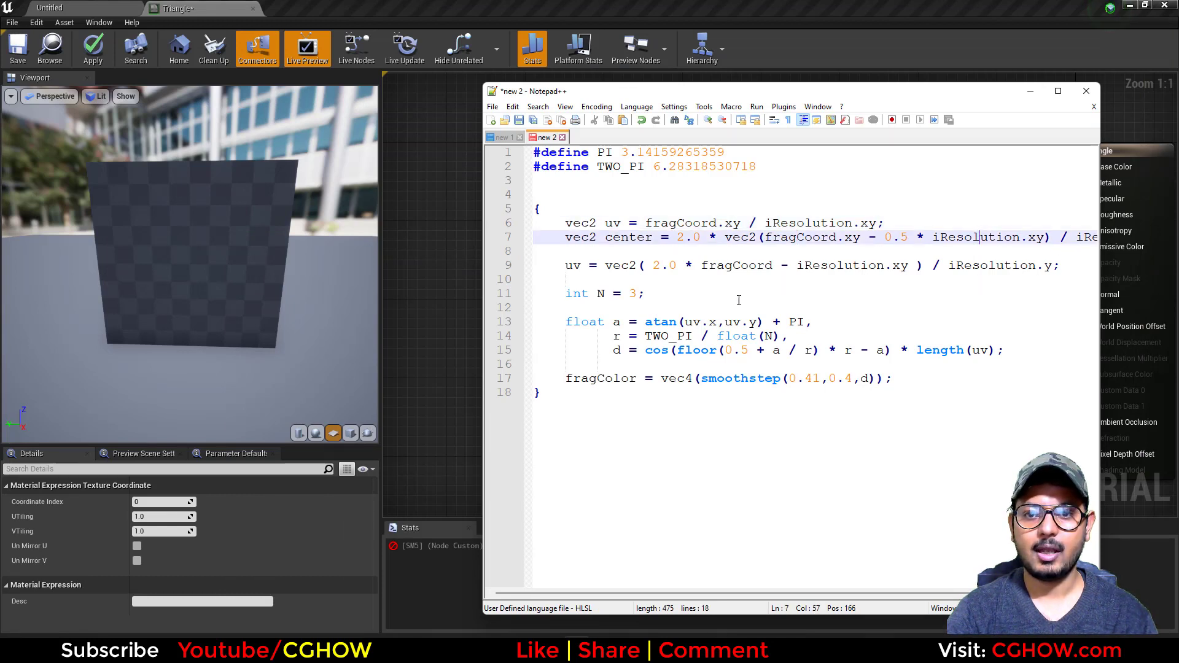
pyautogui.click(677, 322)
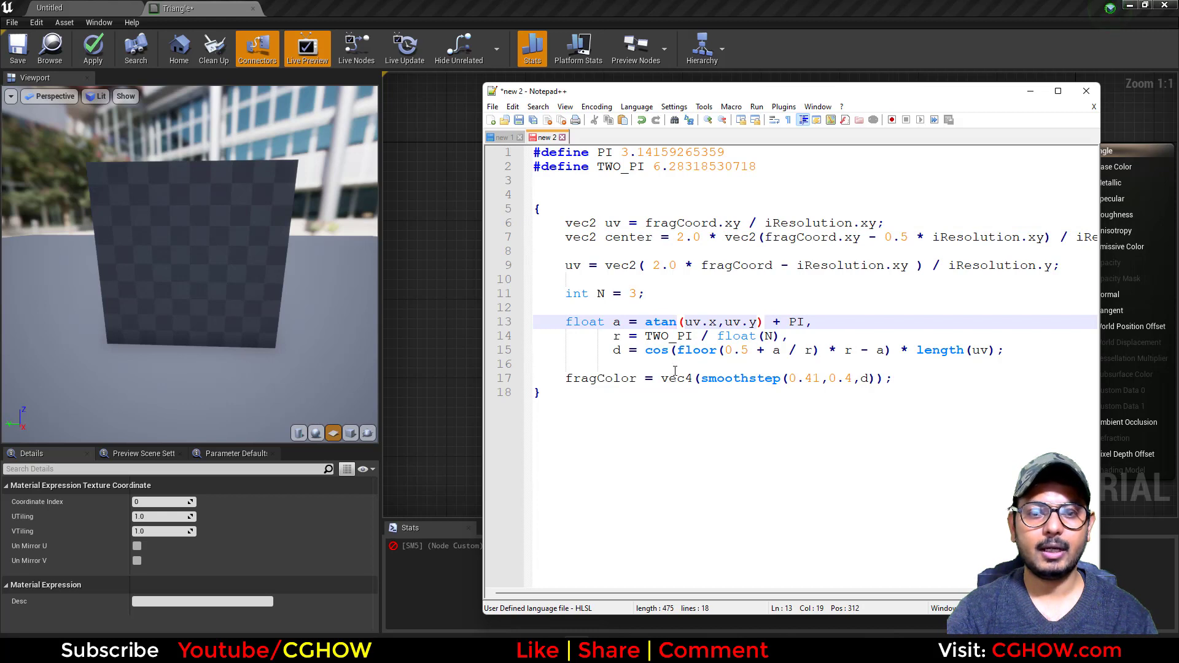
pyautogui.write('2')
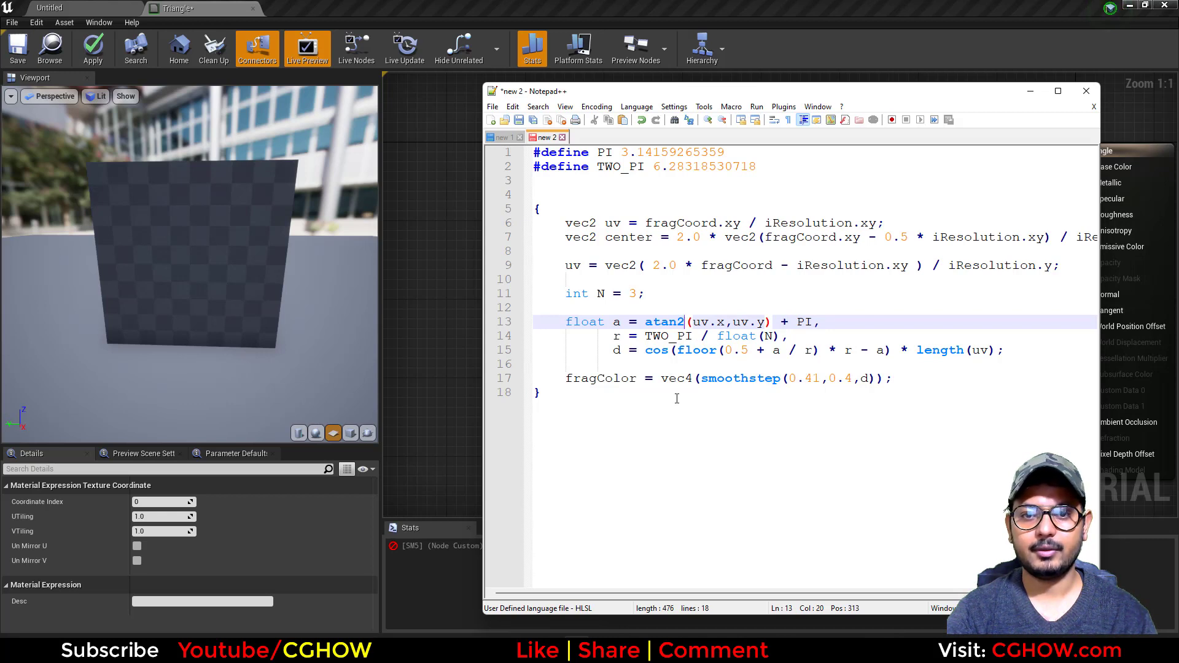
pyautogui.click(581, 224)
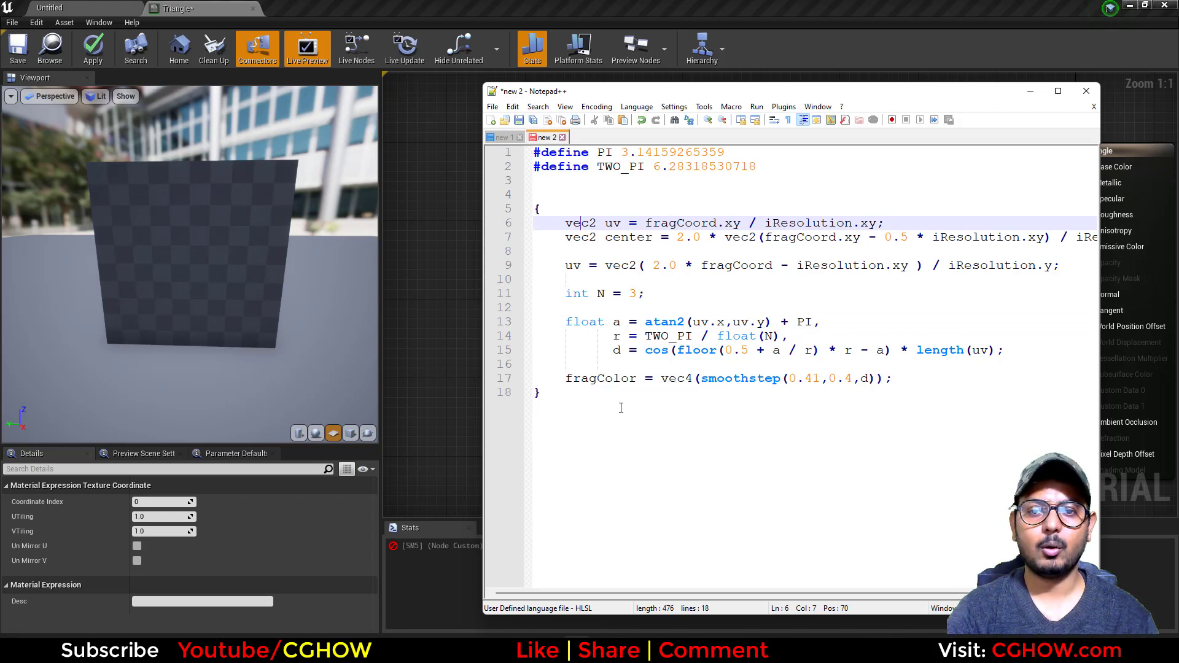
pyautogui.moveTo(595, 408); pyautogui.dragTo(512, 146)
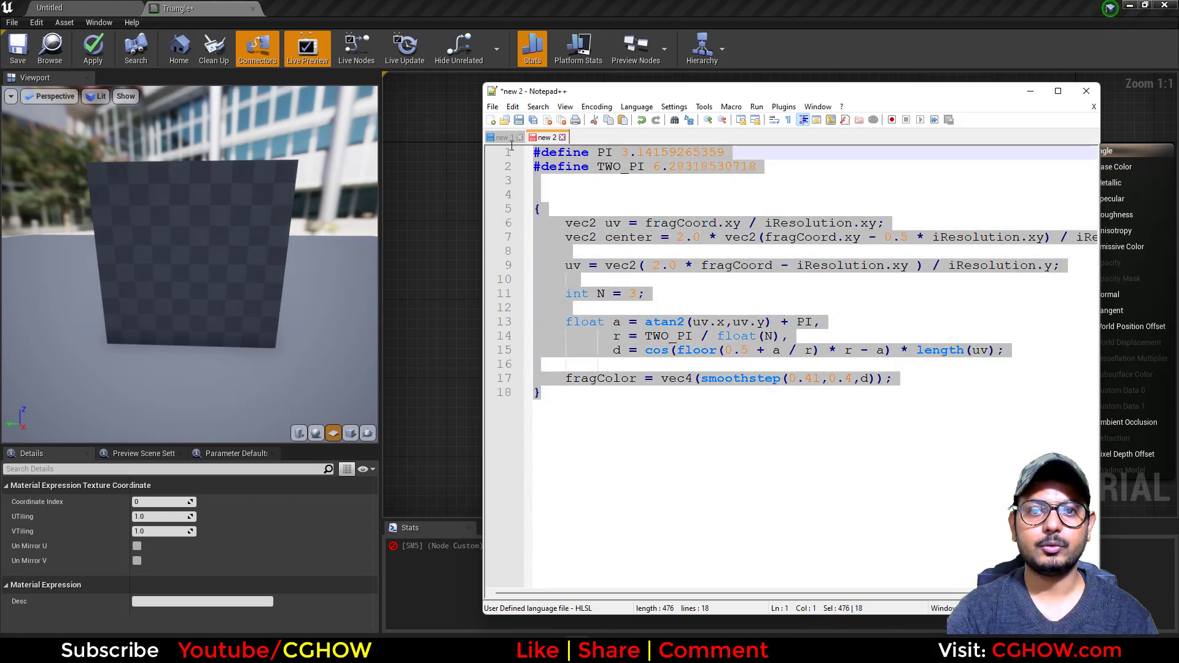
pyautogui.click(585, 398)
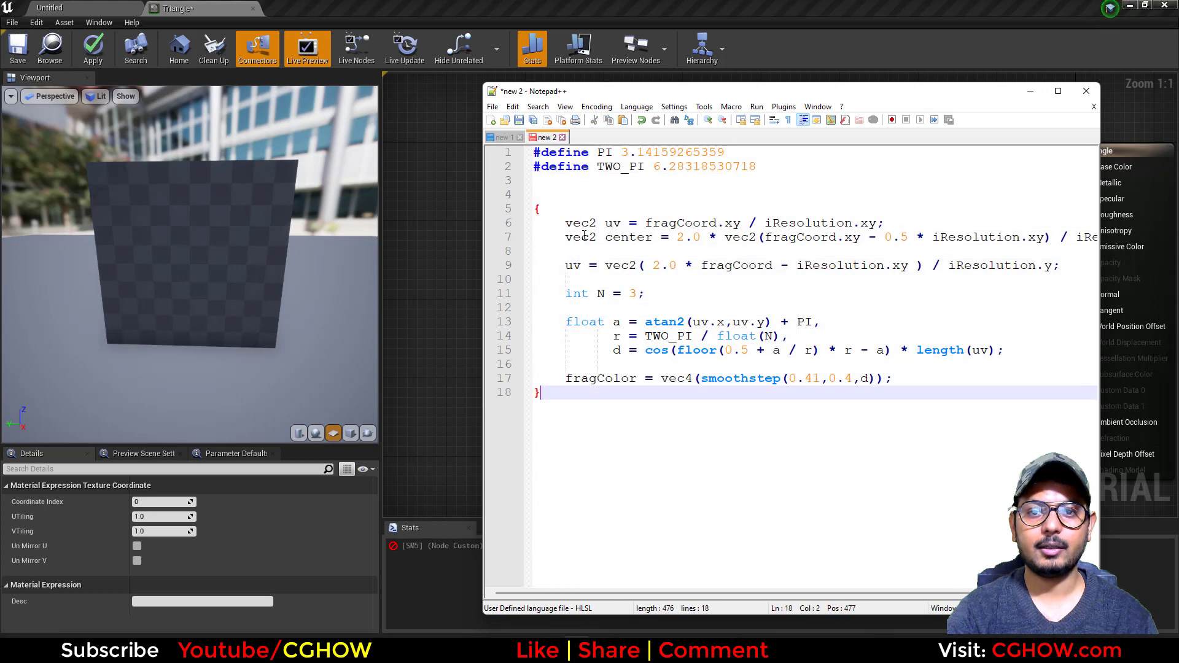
pyautogui.click(582, 222)
pyautogui.doubleClick(583, 222)
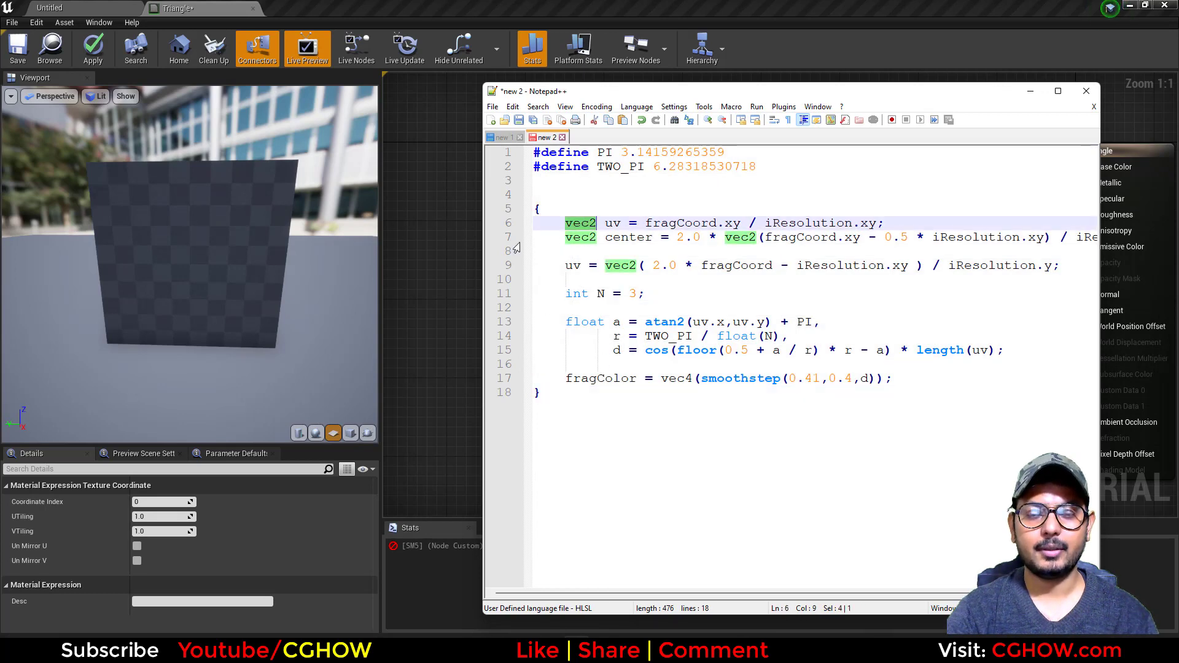
pyautogui.doubleClick(582, 223)
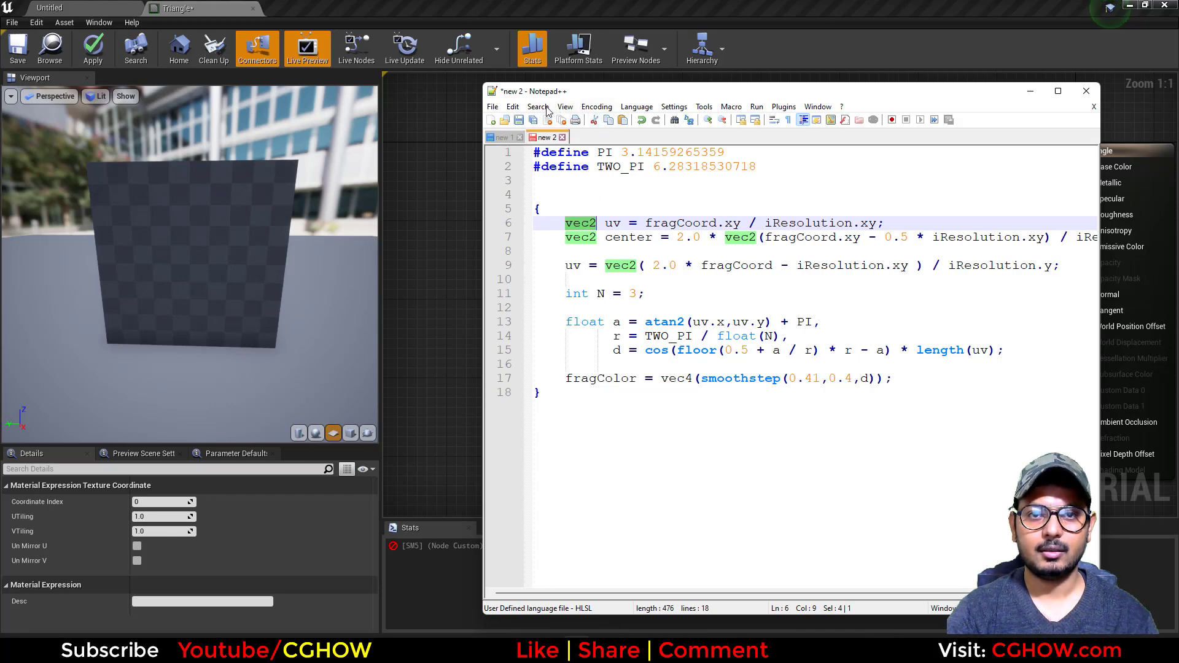
pyautogui.click(514, 107)
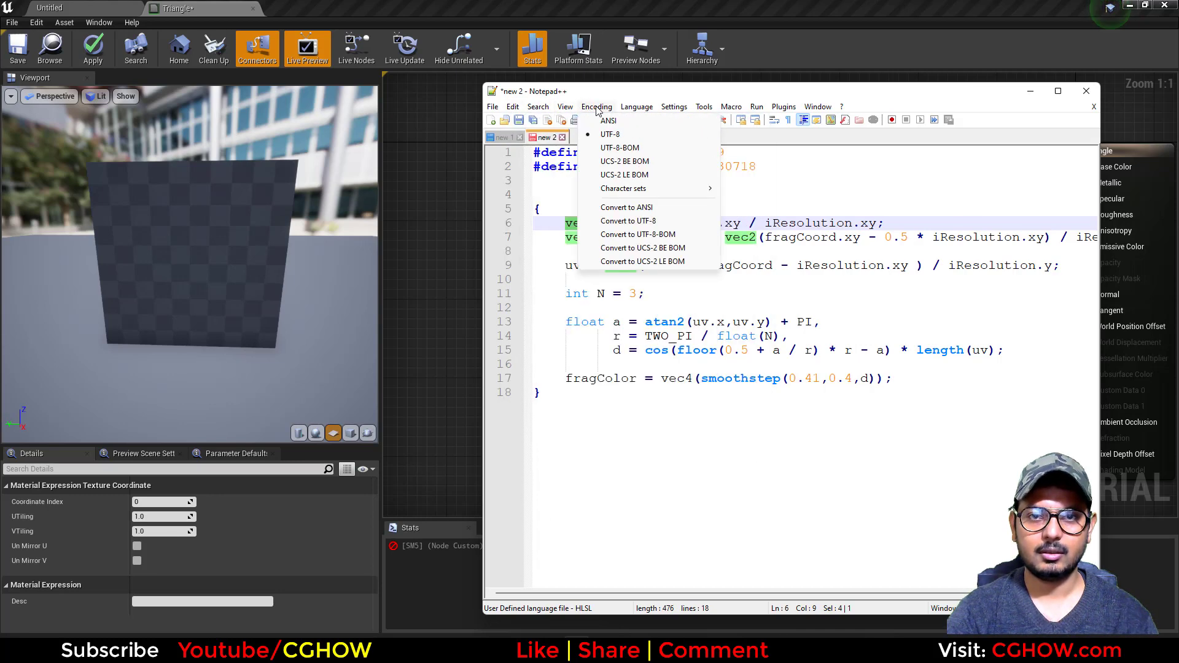
pyautogui.moveTo(576, 111)
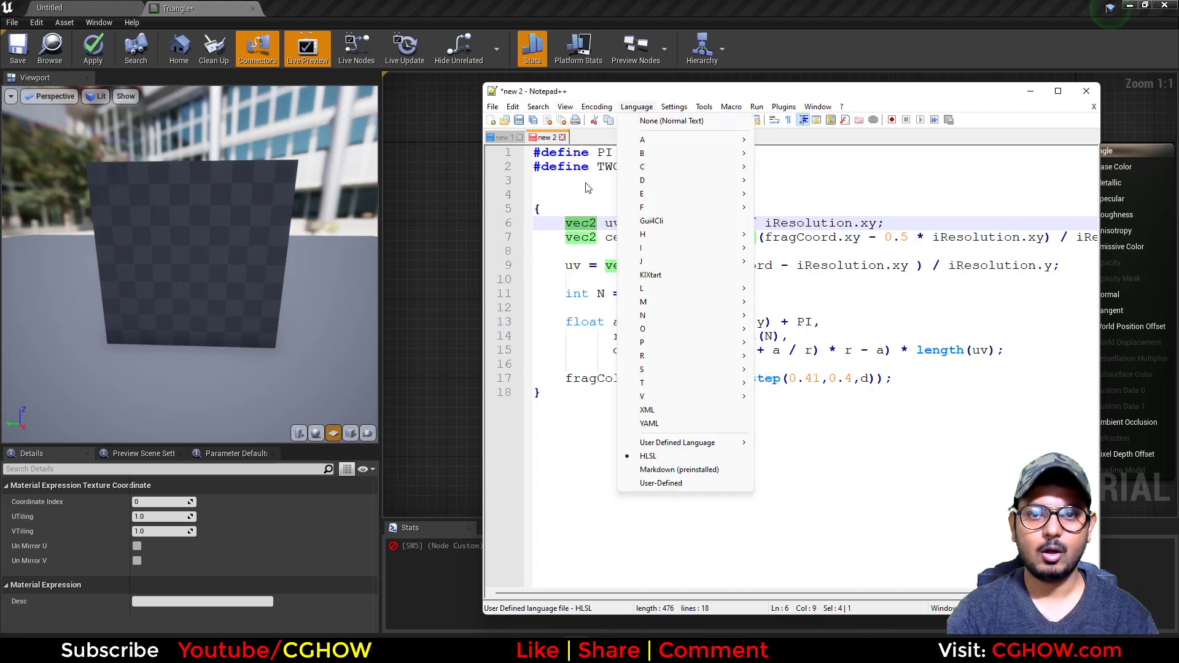
pyautogui.click(581, 196)
# - Replace every vec2 in the uv and center lines of the shader code with float2
pyautogui.doubleClick(581, 225)
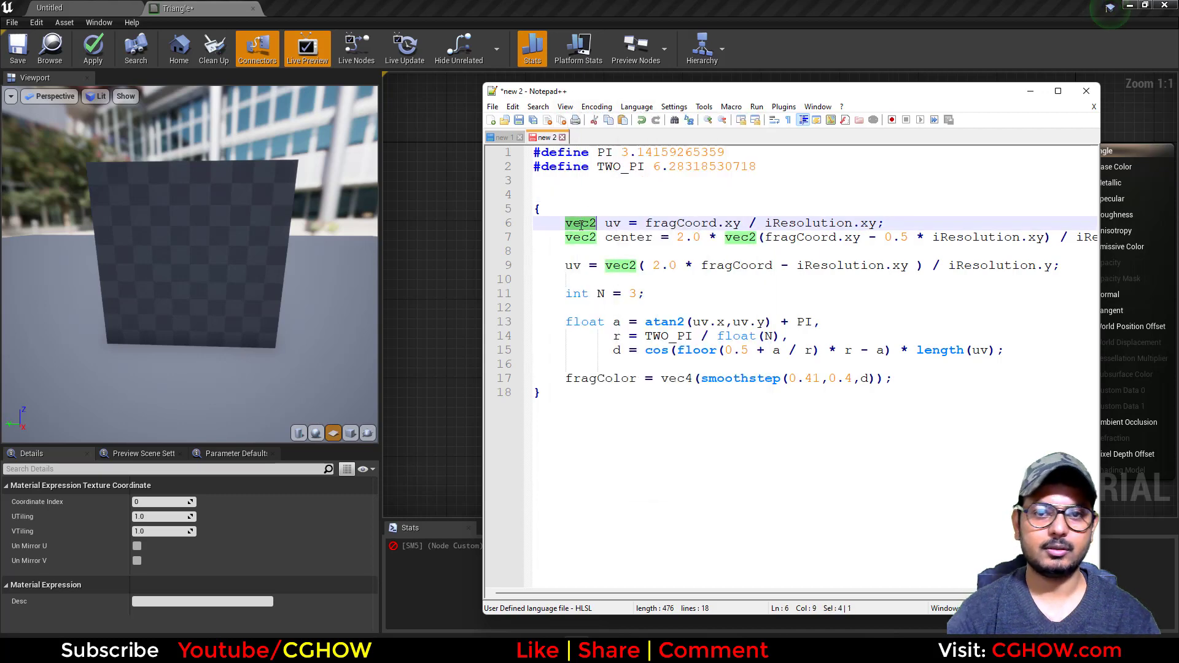
pyautogui.write('float2')
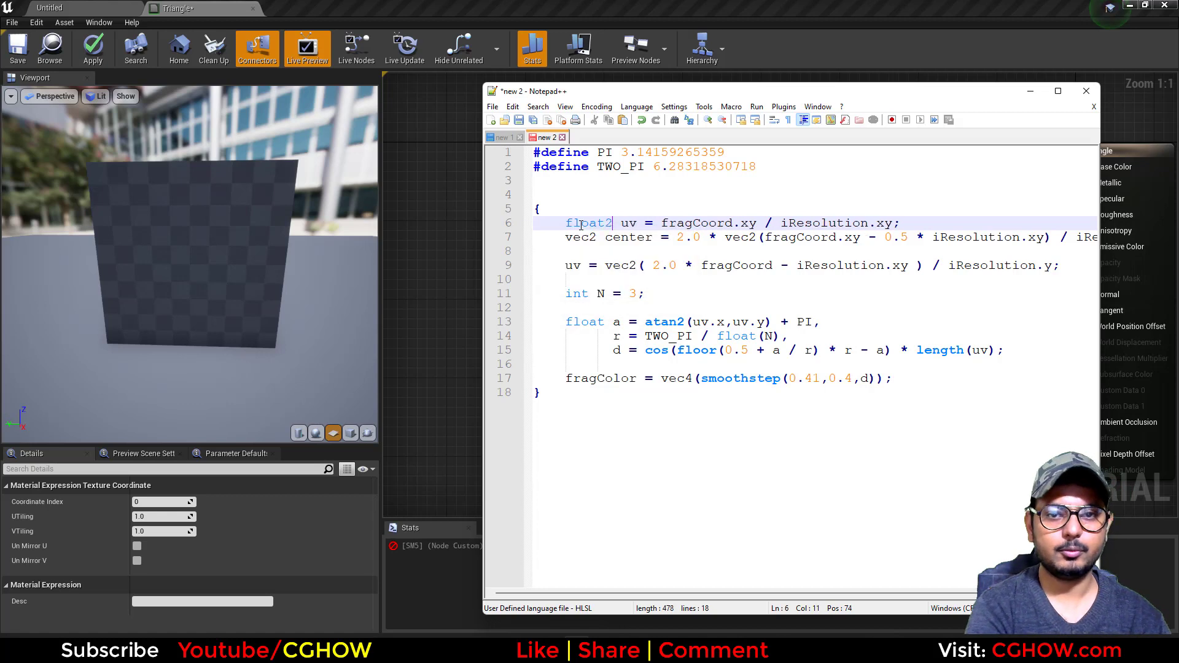
pyautogui.doubleClick(581, 237)
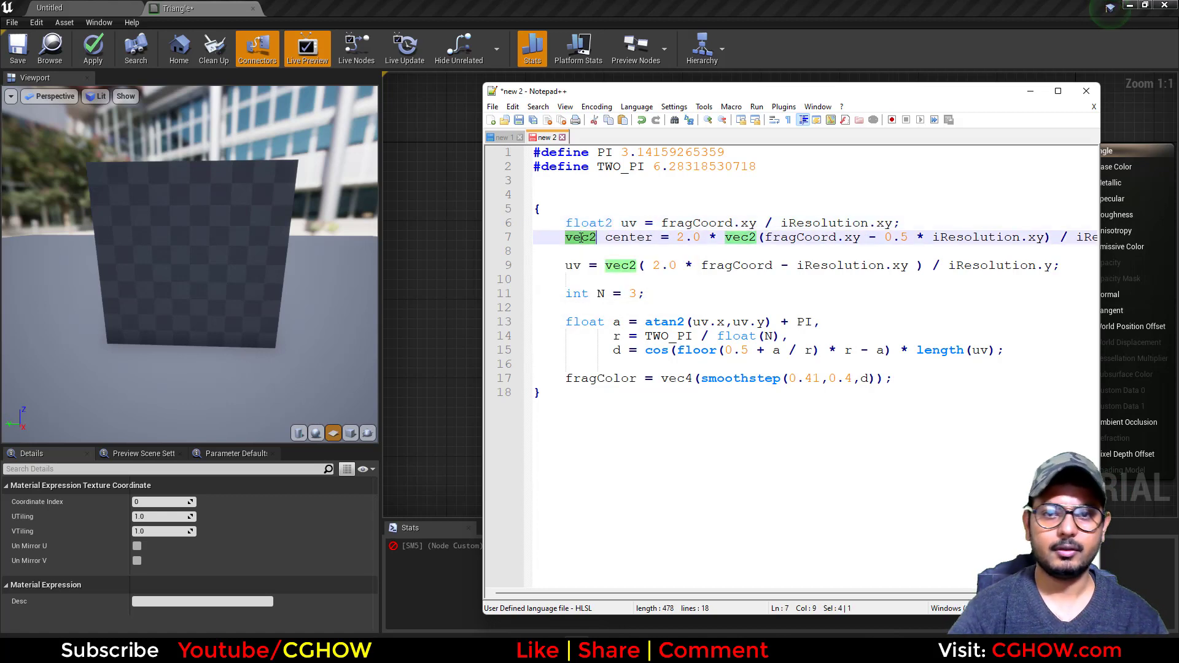
pyautogui.write('float2')
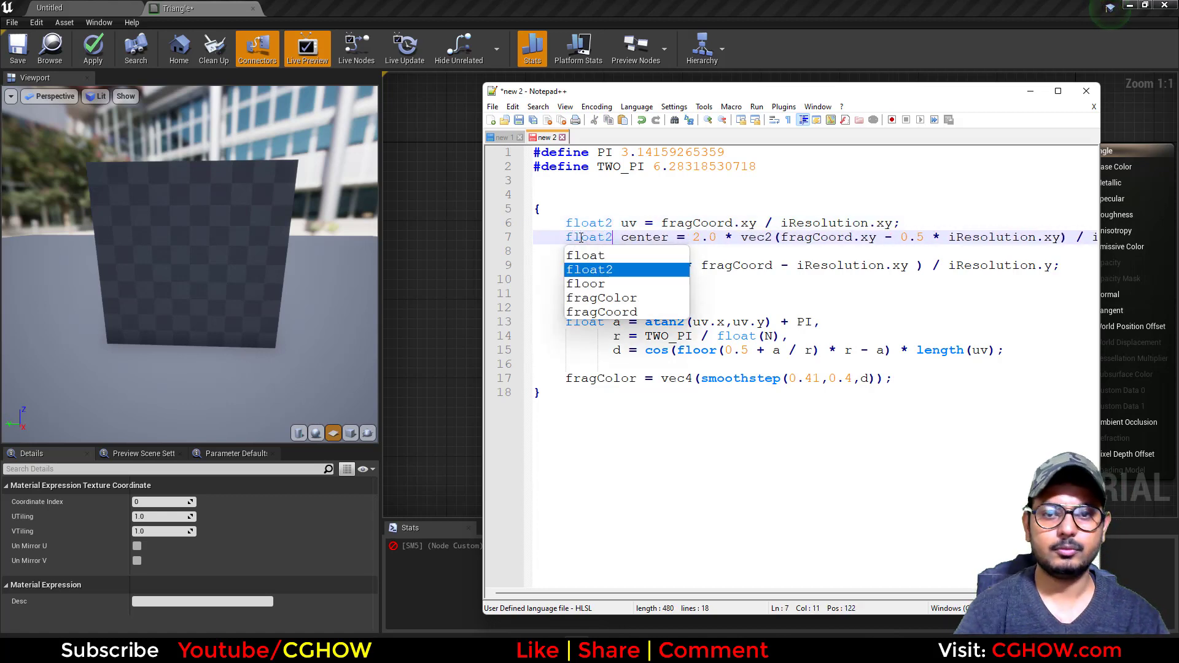
pyautogui.press('Escape')
pyautogui.doubleClick(756, 238)
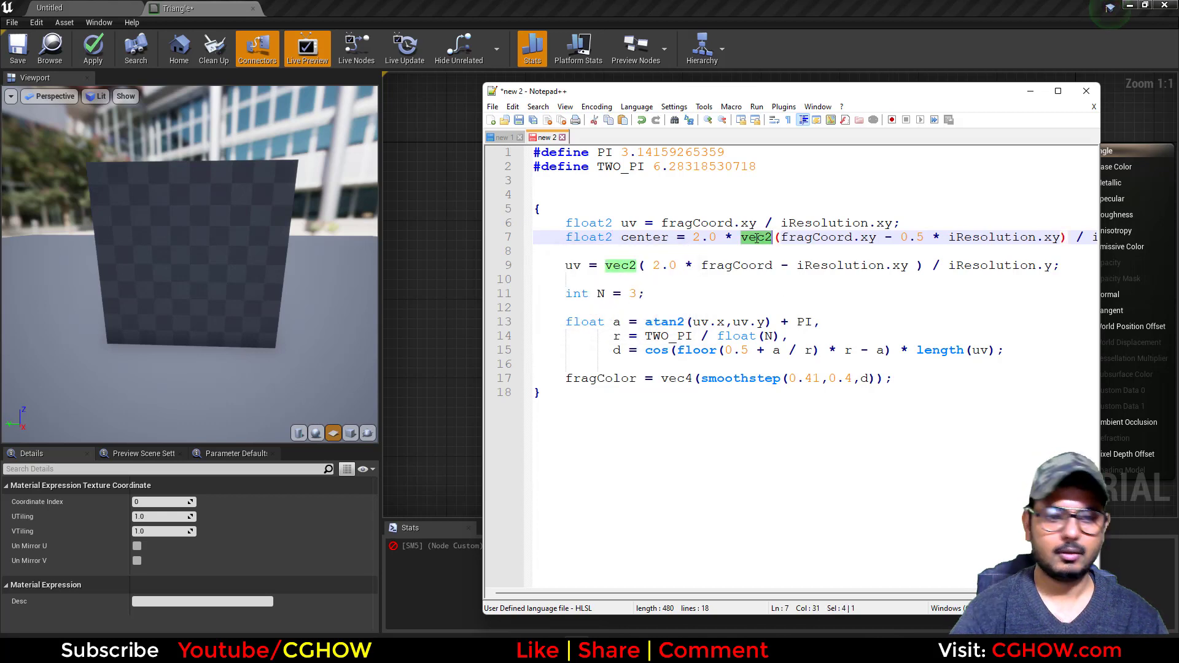
pyautogui.write('float2')
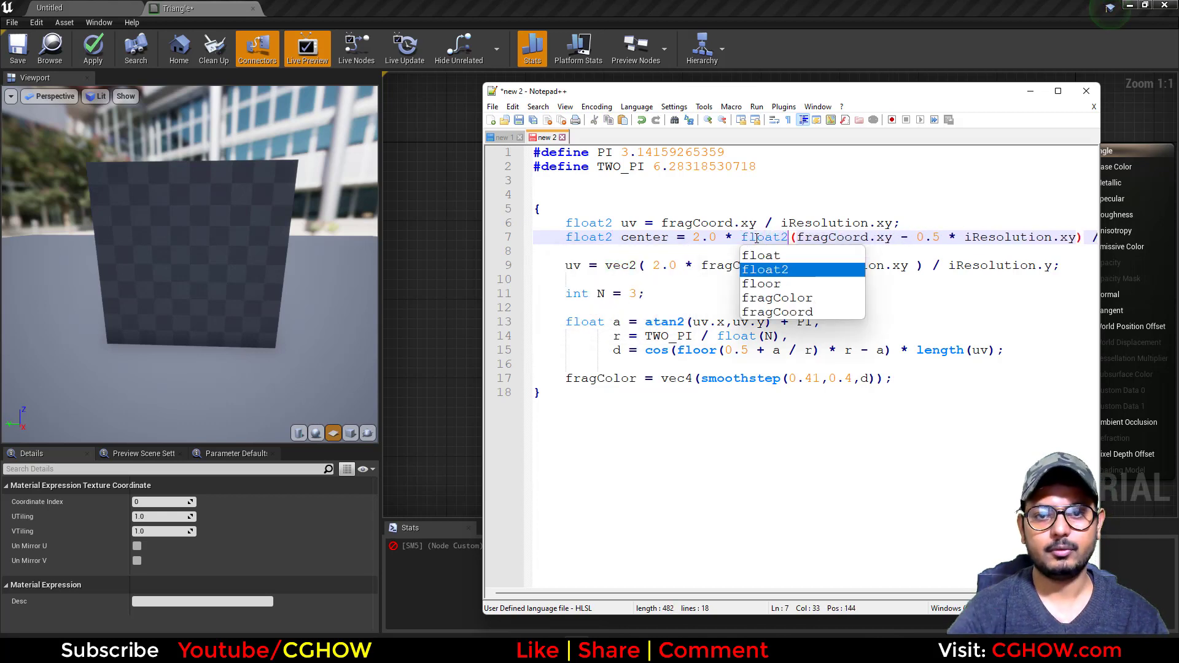
pyautogui.press('Escape')
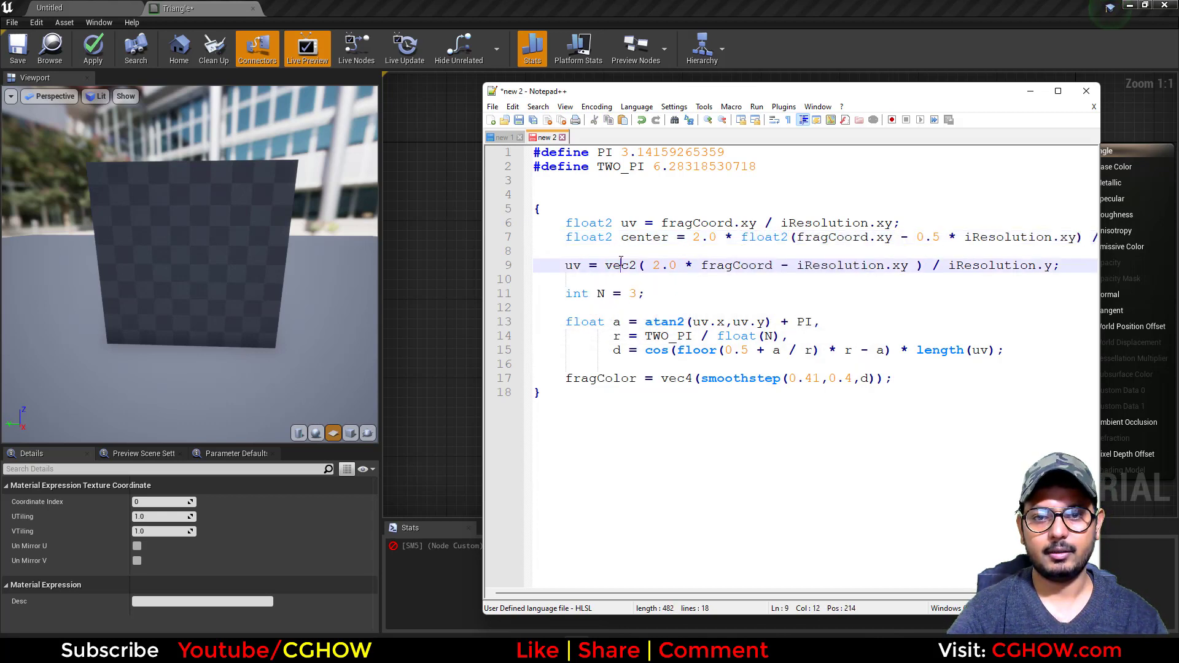
pyautogui.doubleClick(621, 266)
pyautogui.write('float2')
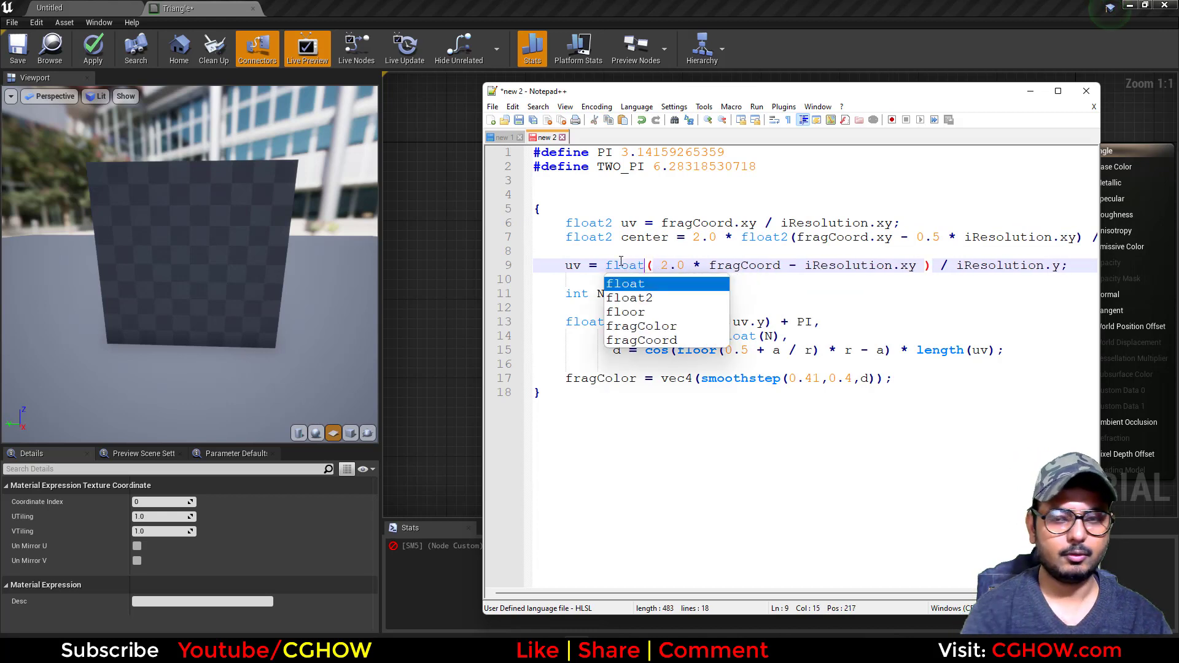
pyautogui.press('Escape')
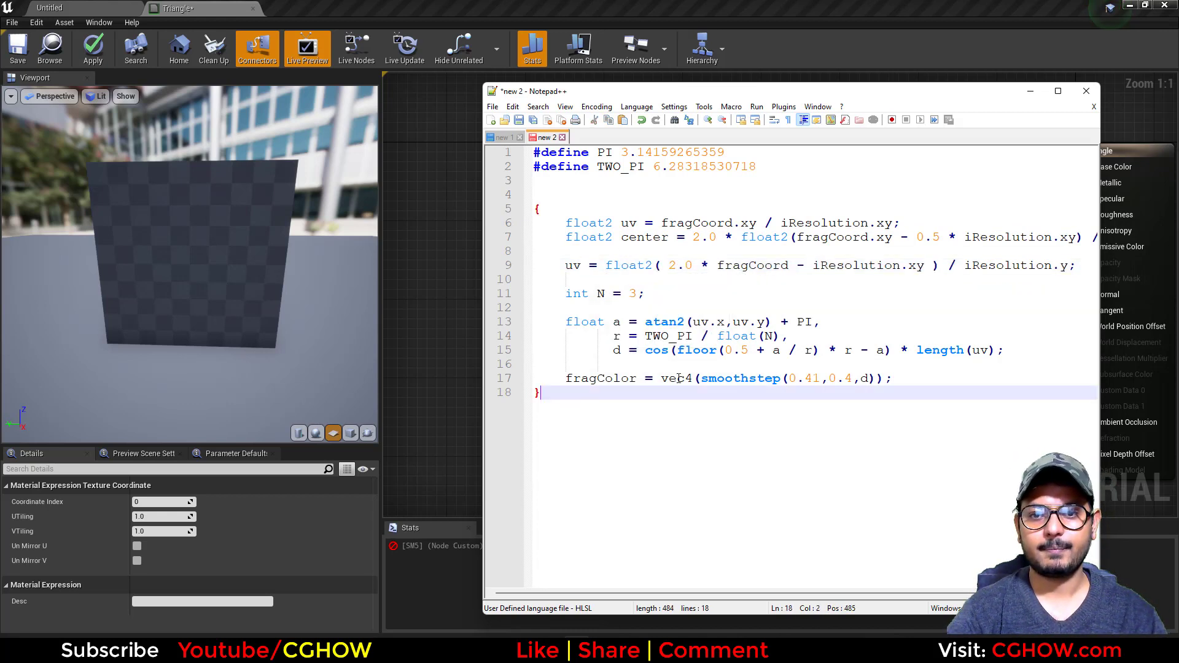
# - Replace vec4 in the fragColor line with float3
pyautogui.doubleClick(678, 379)
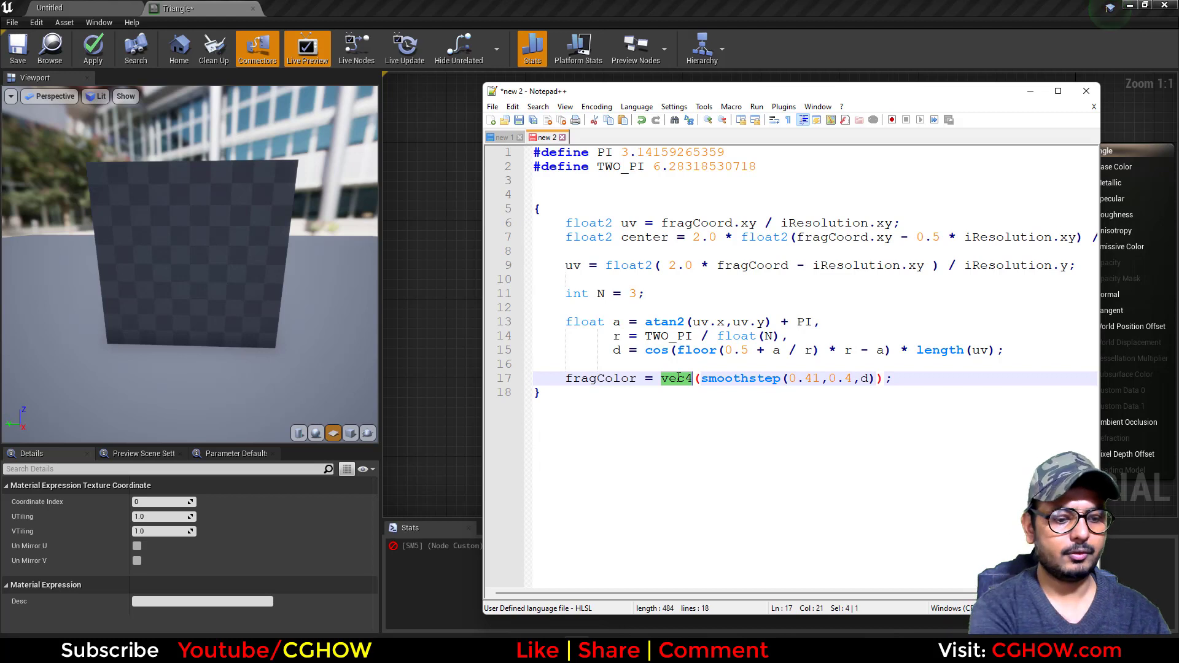
pyautogui.write('float3')
pyautogui.press('Return')
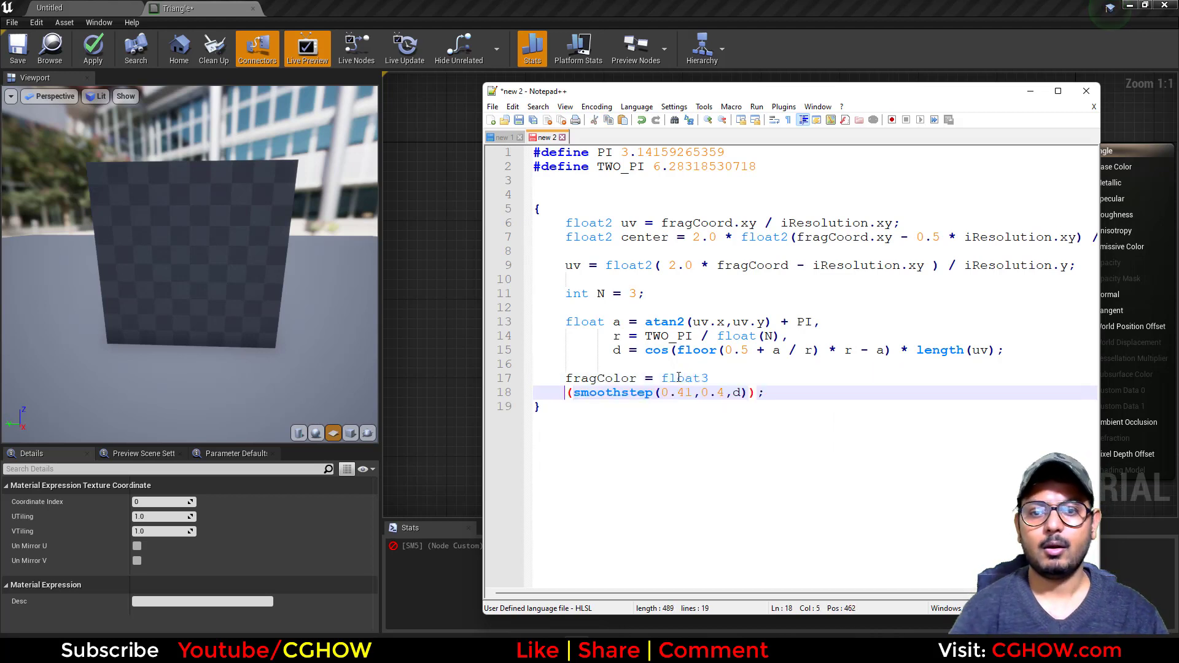
pyautogui.press('BackSpace')
pyautogui.press('BackSpace')
pyautogui.press('BackSpace')
pyautogui.press('BackSpace')
pyautogui.press('BackSpace')
pyautogui.press('BackSpace')
pyautogui.press('BackSpace')
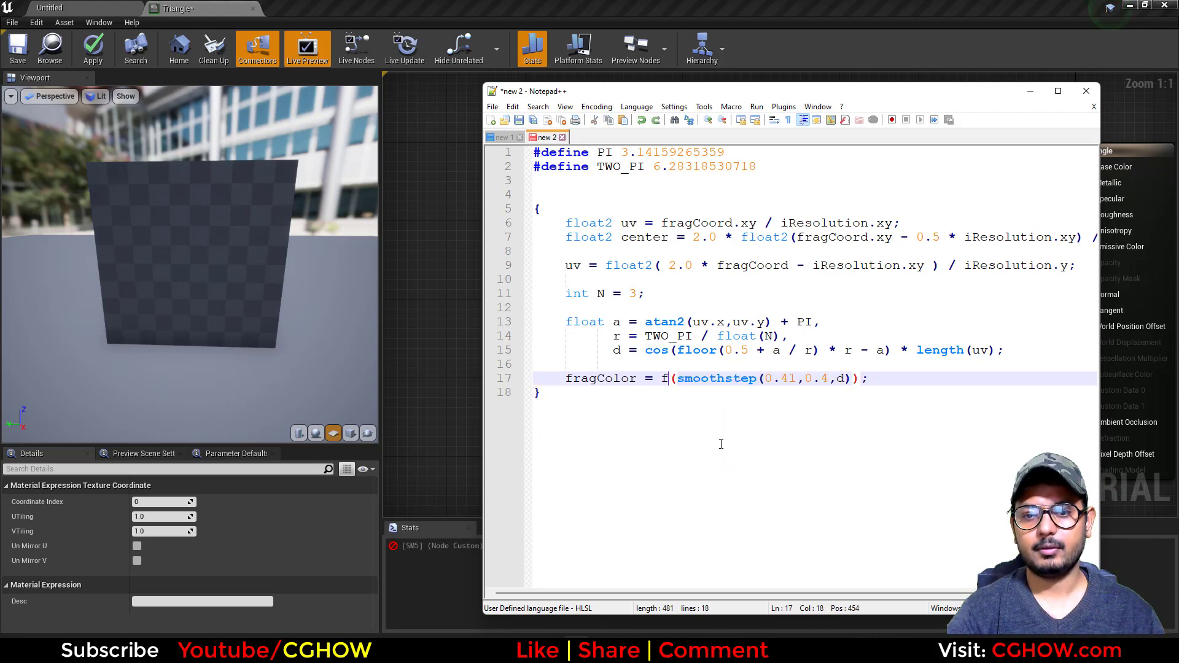
pyautogui.write('loat')
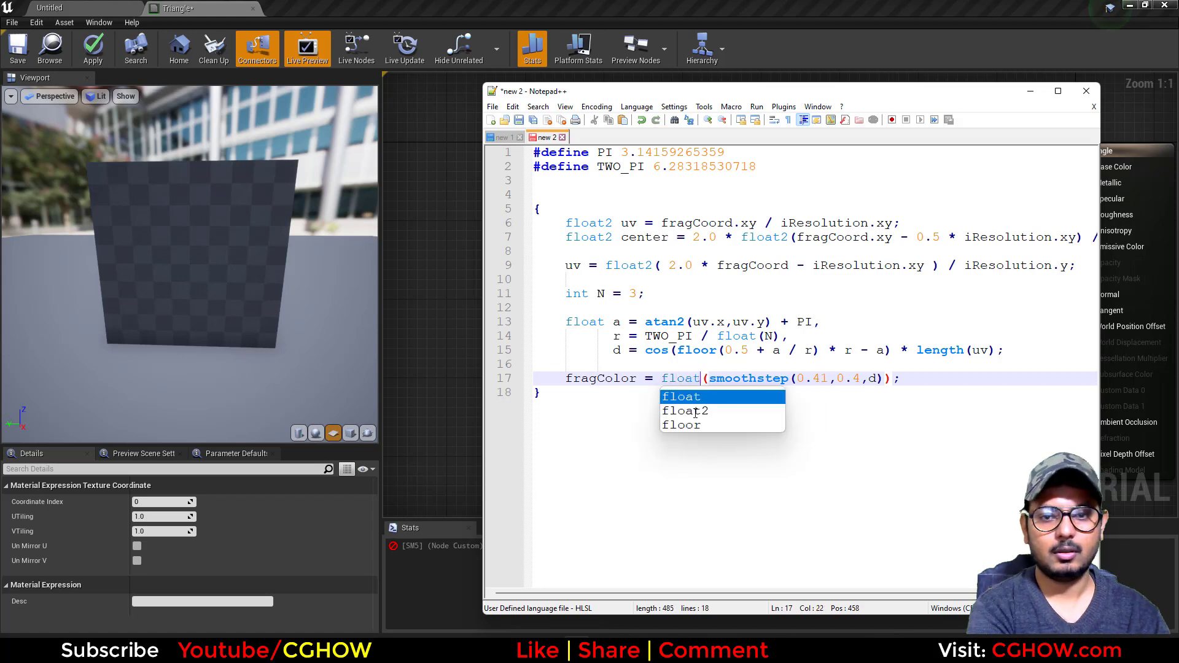
pyautogui.write('3')
pyautogui.press('Return')
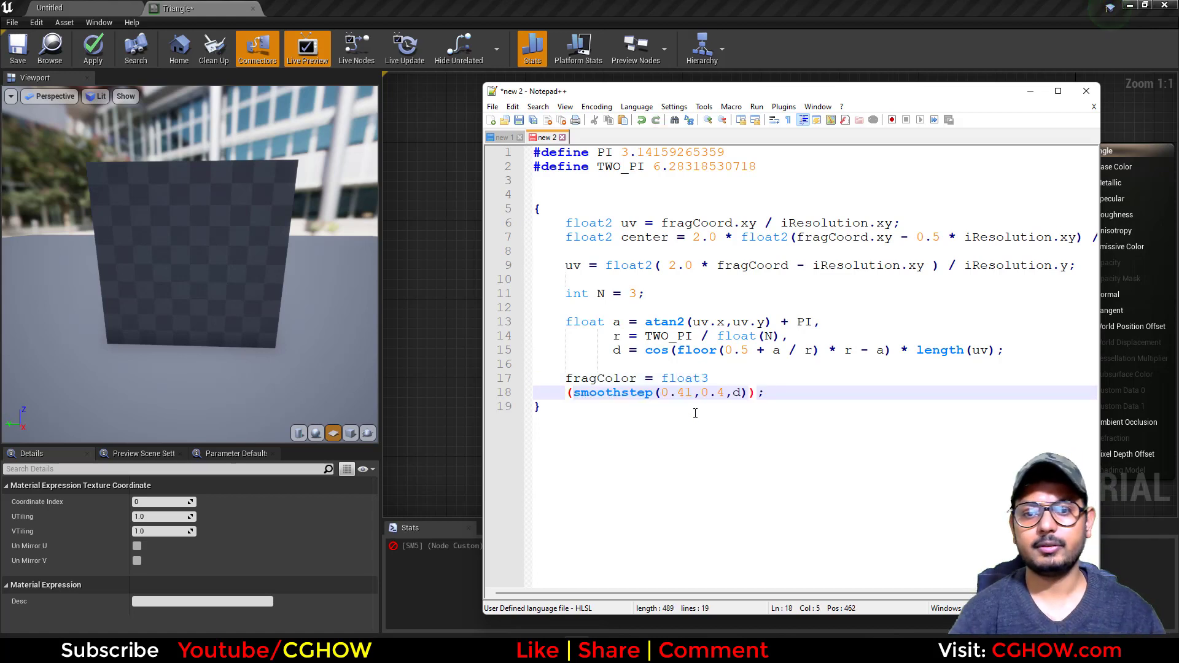
# - Rejoin the smoothstep call to float3 on the fragColor line, with no spaces before the opening parenthesis
pyautogui.click(733, 379)
pyautogui.press('Delete')
pyautogui.click(729, 415)
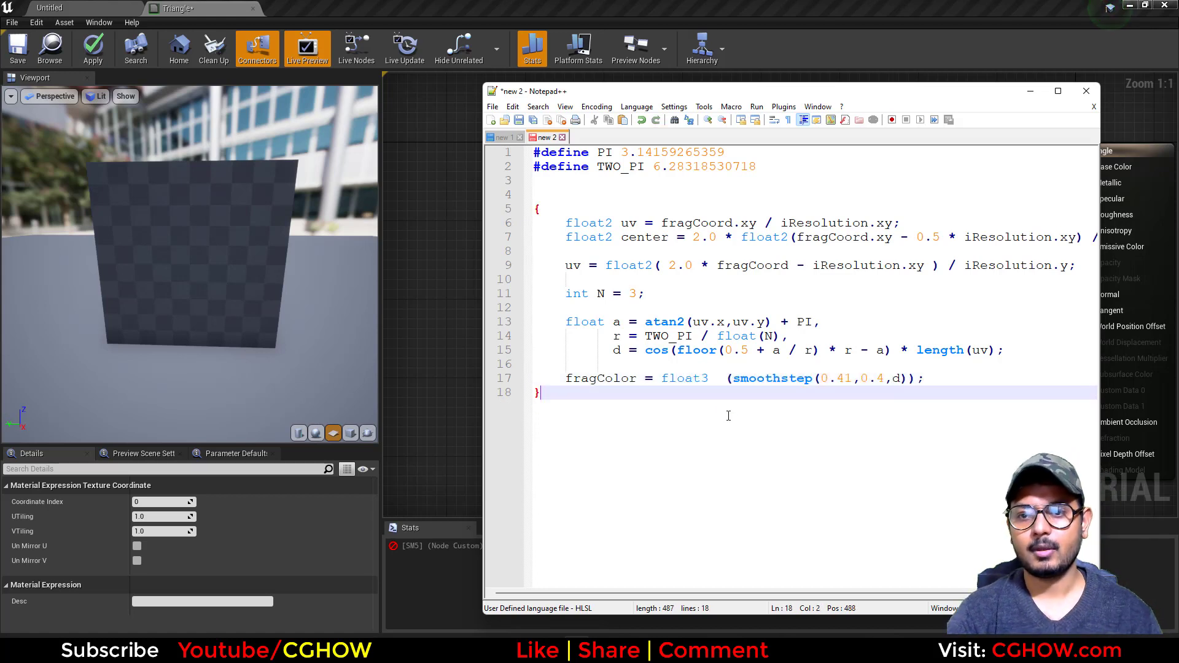
pyautogui.click(711, 378)
pyautogui.press('Delete')
pyautogui.press('Delete')
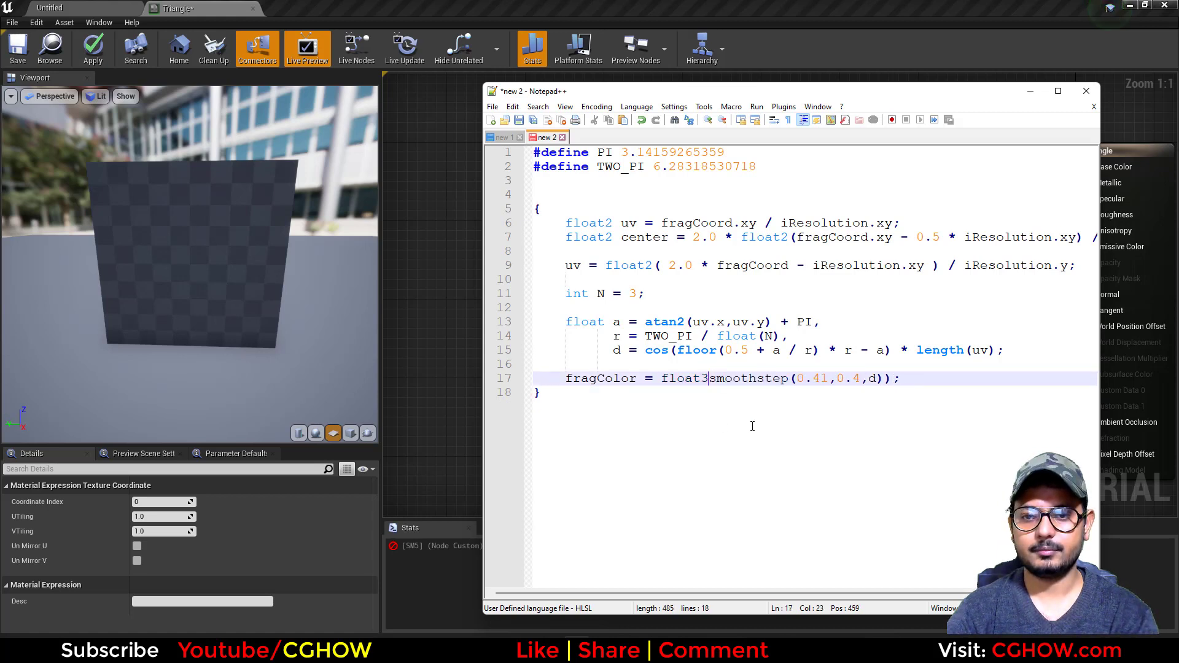
pyautogui.write('(')
# - Copy the entire converted shader code and switch to the Unreal material graph
pyautogui.moveTo(605, 432); pyautogui.dragTo(530, 151)
pyautogui.hotkey('ctrl', 'c')
pyautogui.click(472, 406)
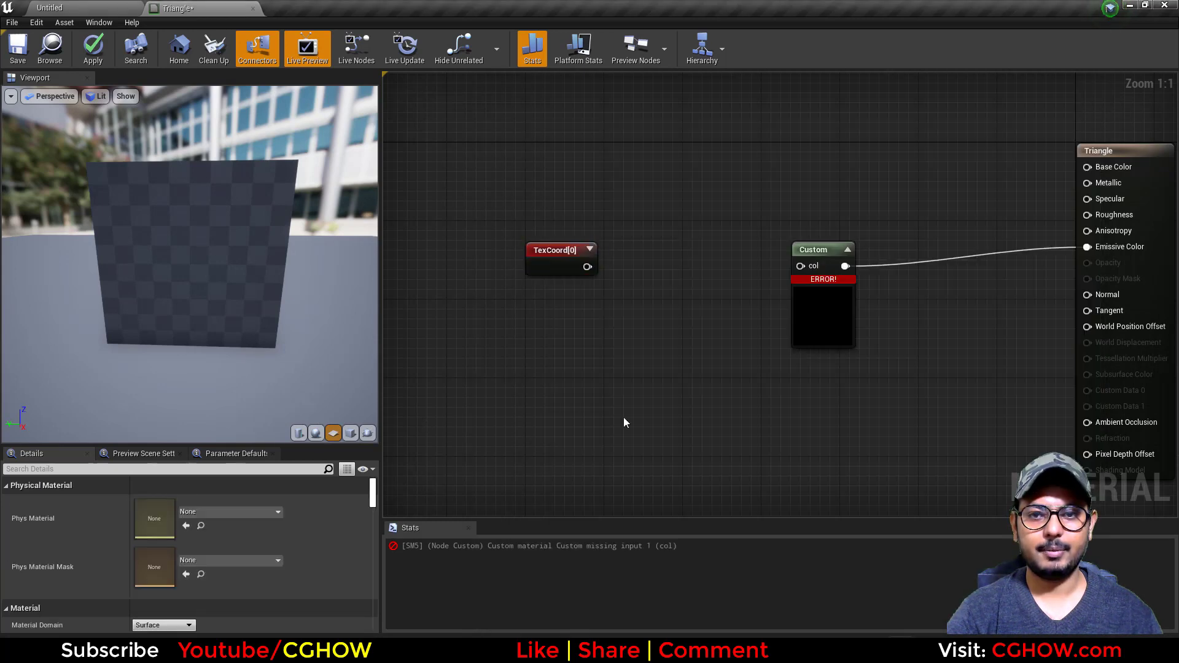
# - Delete the old Custom node, add a new Custom node, and connect its output to Emissive Color
pyautogui.click(821, 306)
pyautogui.press('Delete')
pyautogui.rightClick(744, 249)
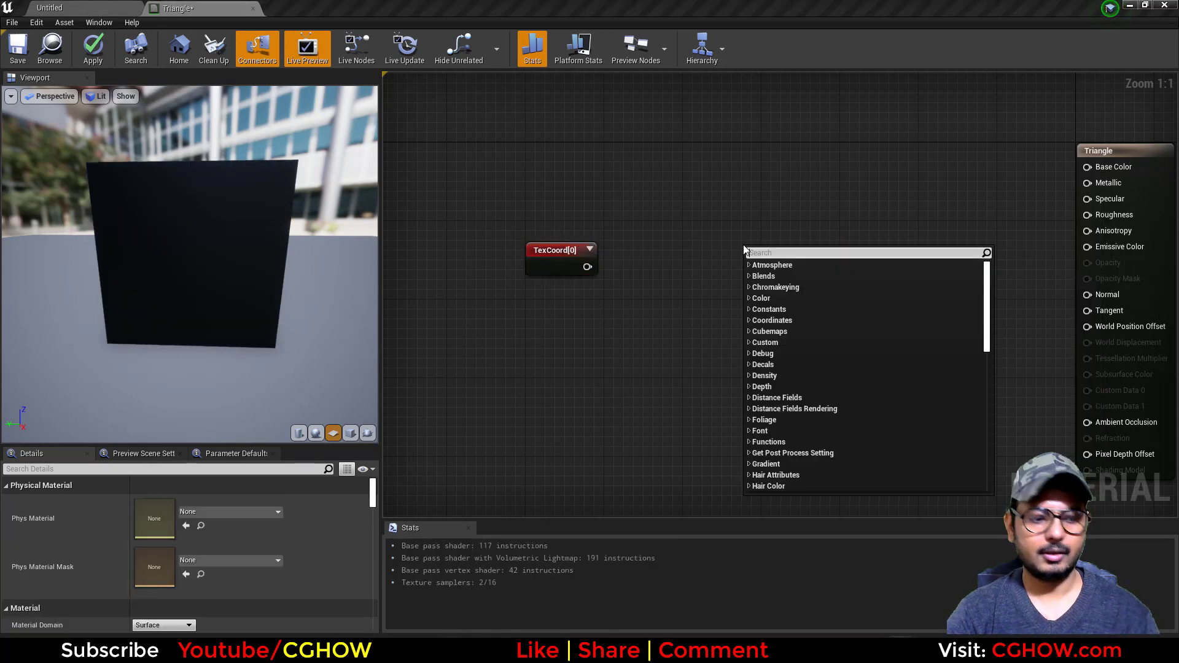
pyautogui.write('cus')
pyautogui.click(777, 276)
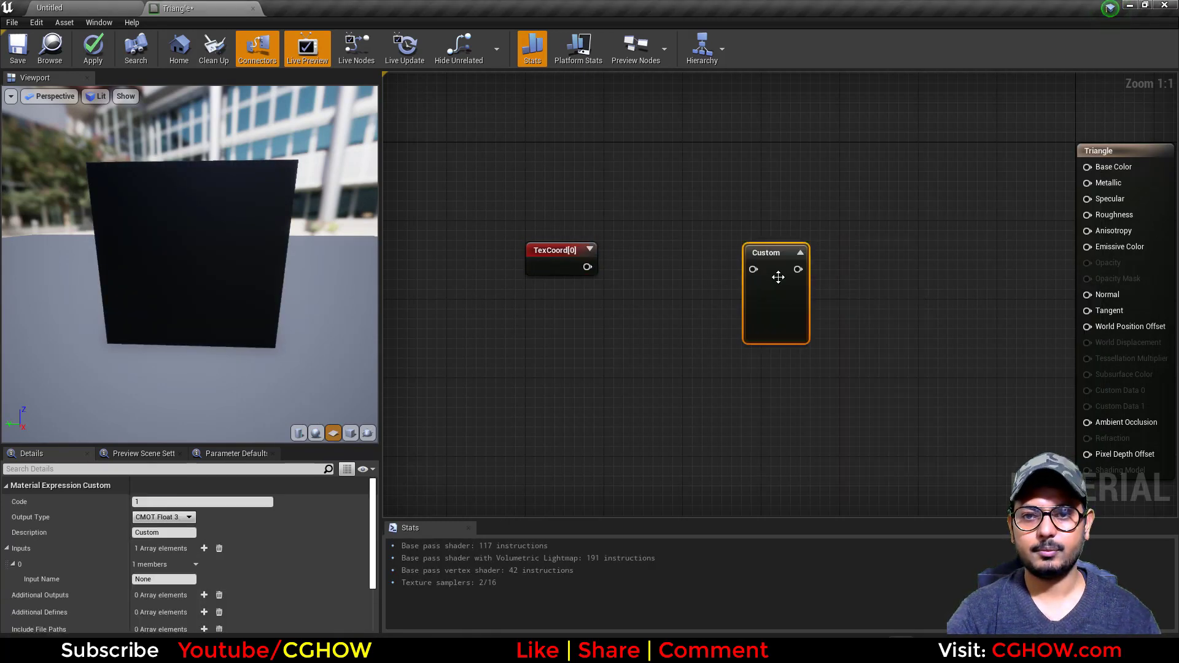
pyautogui.moveTo(798, 269); pyautogui.dragTo(1089, 247)
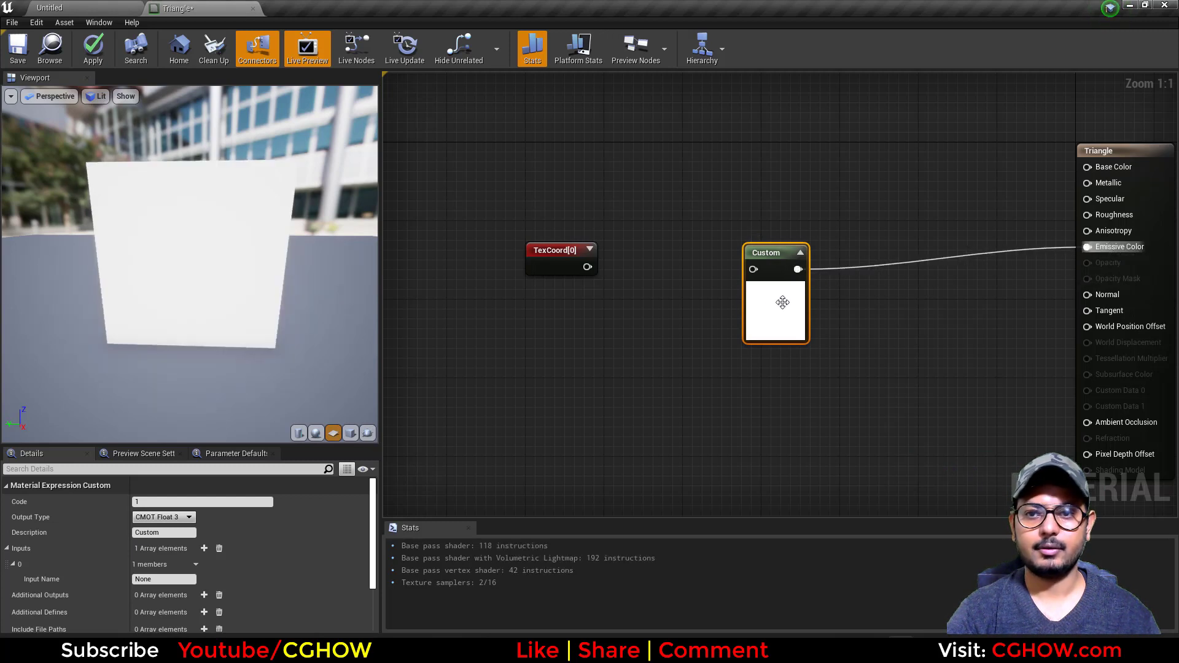
# - Replace the new Custom node's Code value with the copied shader code
pyautogui.click(157, 503)
pyautogui.hotkey('ctrl', 'a')
pyautogui.hotkey('ctrl', 'v')
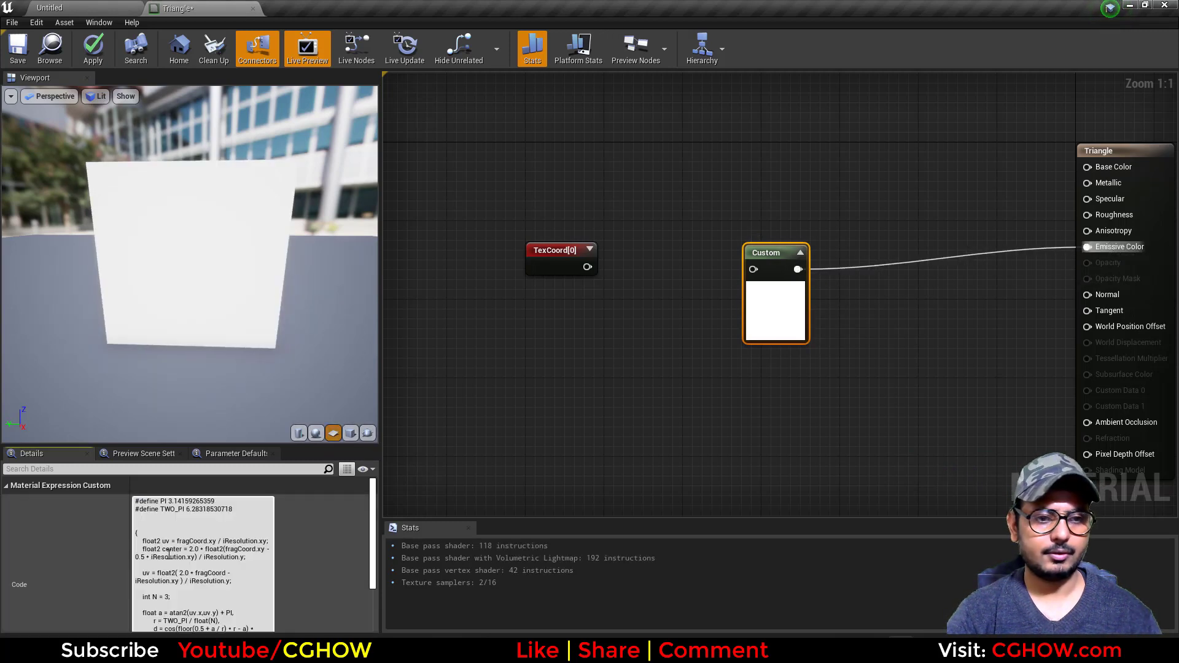
pyautogui.press('Return')
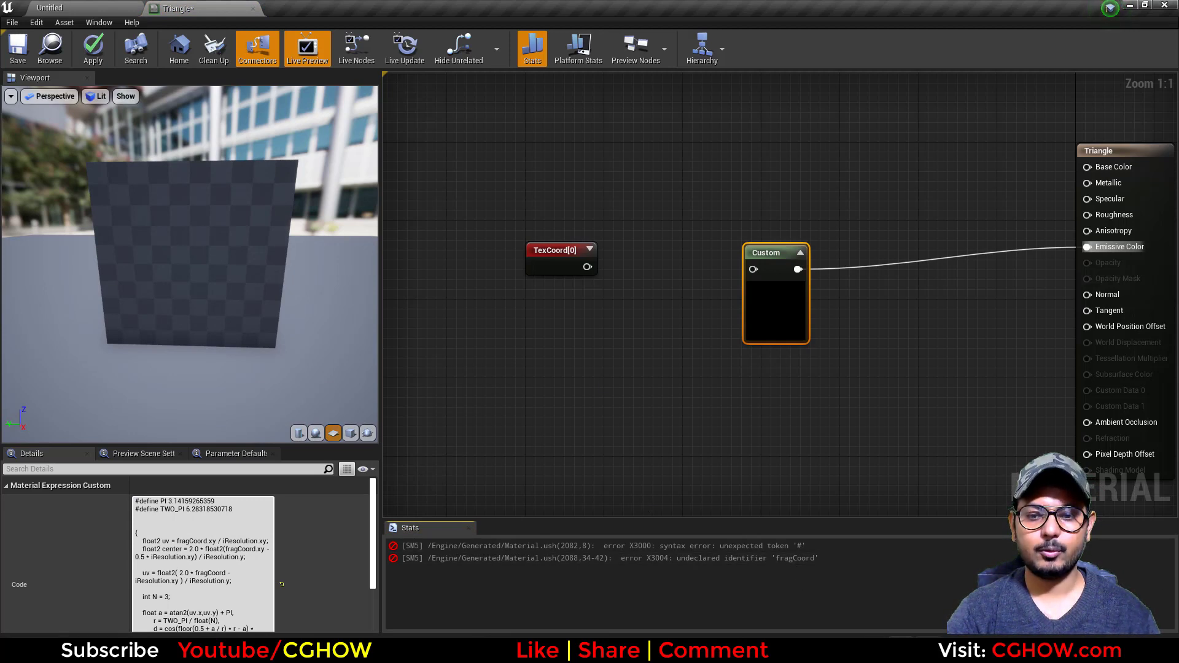
# - Switch to Notepad++ and copy the variable name fragCoord from the float2 uv line
pyautogui.hotkey('alt', 'Tab')
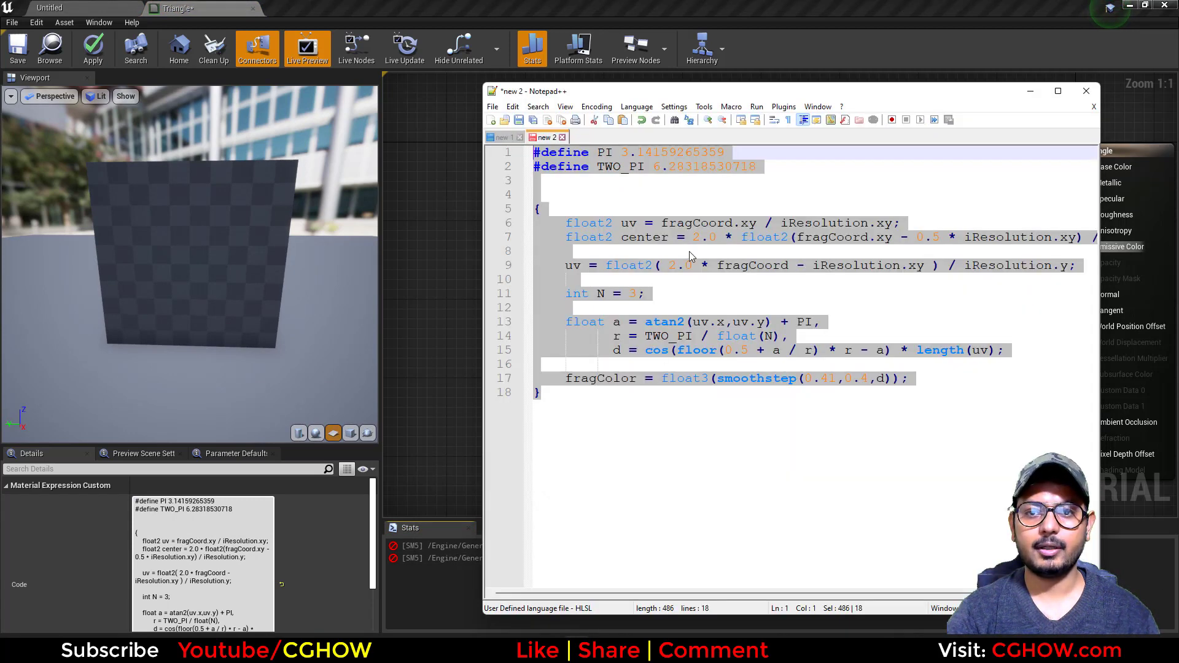
pyautogui.click(708, 226)
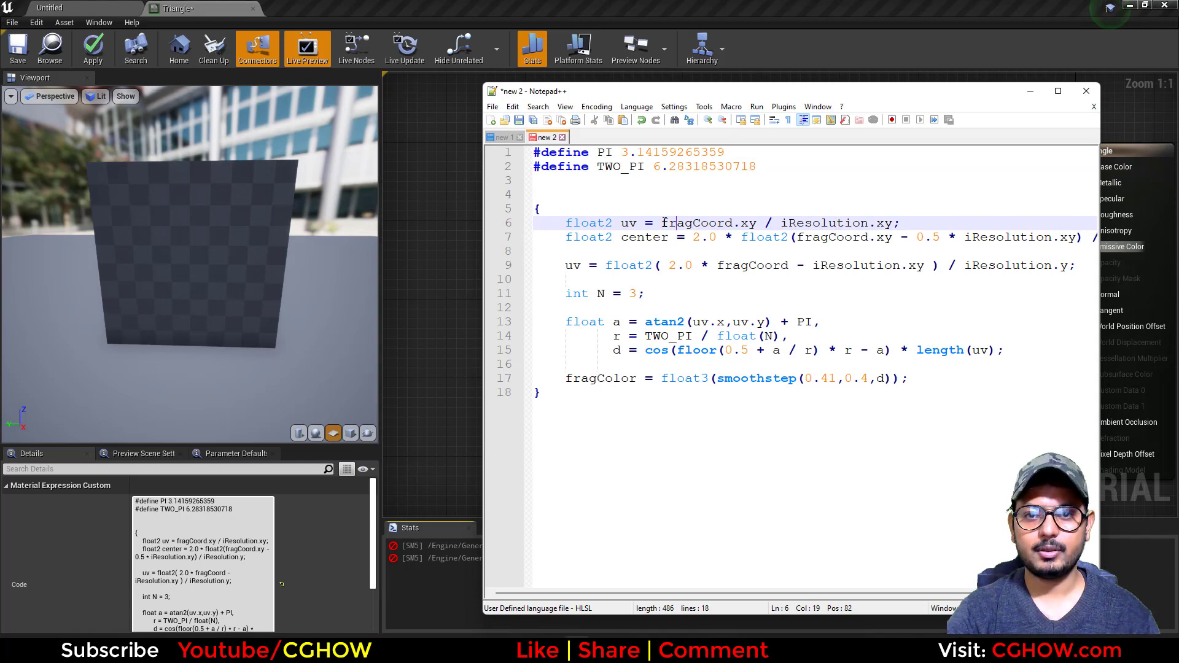
pyautogui.moveTo(661, 223); pyautogui.dragTo(735, 221)
pyautogui.hotkey('ctrl', 'c')
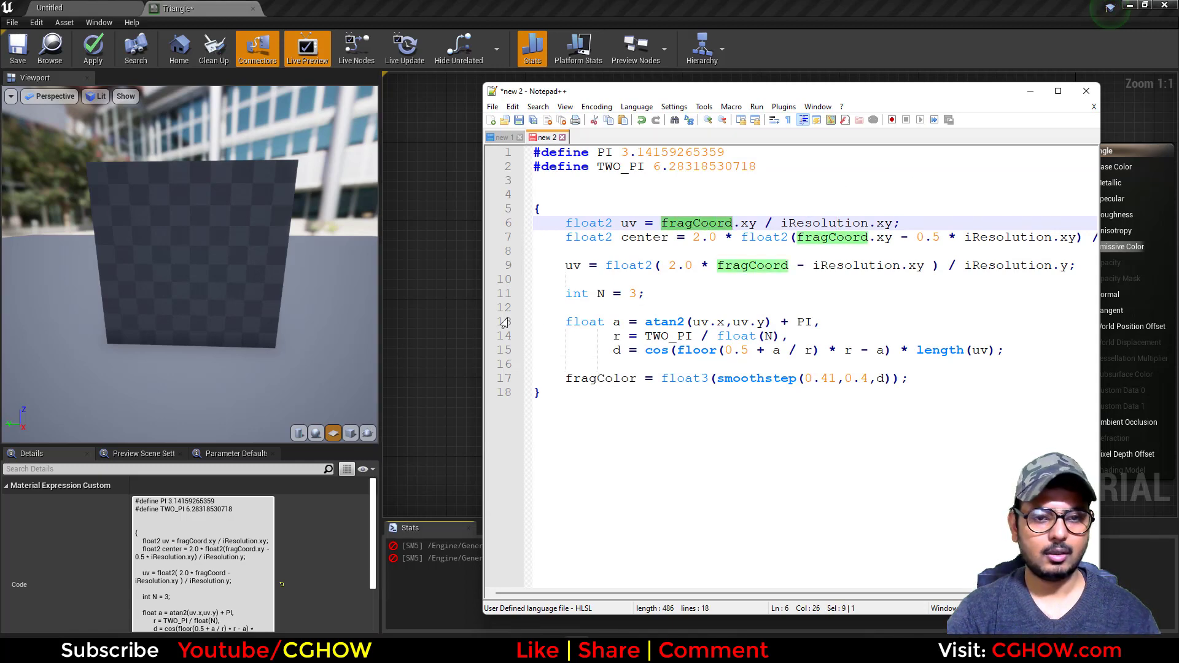
# - Back in the Unreal material graph, name the Custom node's input fragCoord and connect the TexCoord node to it
pyautogui.click(437, 337)
pyautogui.click(766, 332)
pyautogui.scroll(-1, 193, 555)
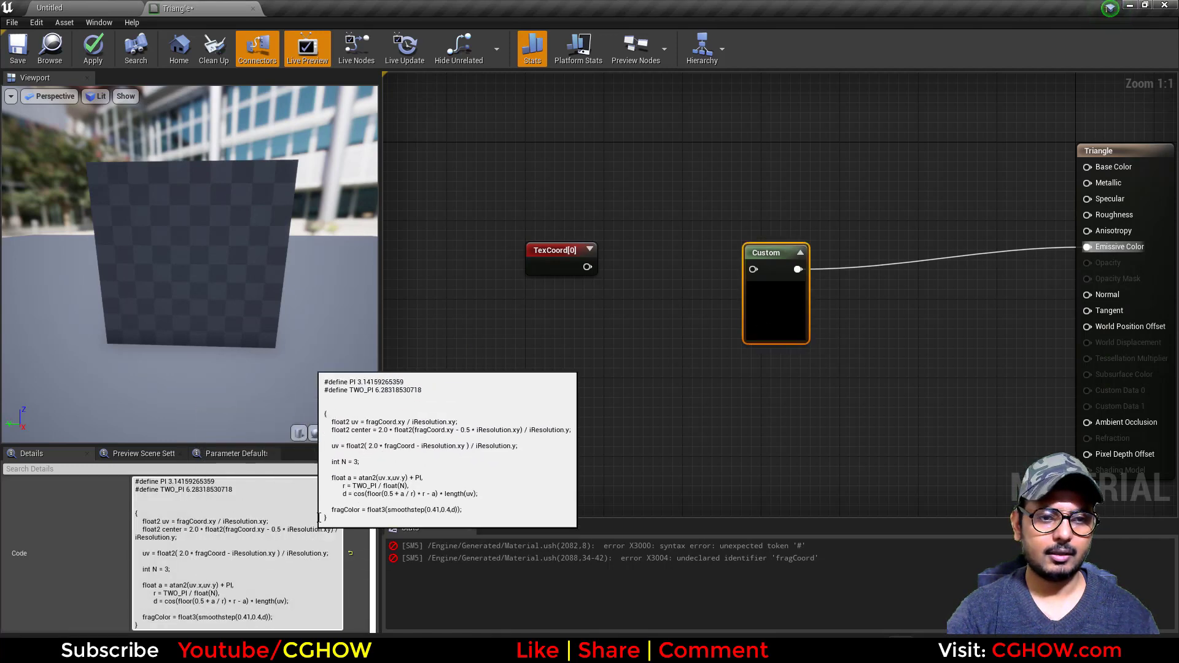
pyautogui.moveTo(285, 445); pyautogui.dragTo(280, 338)
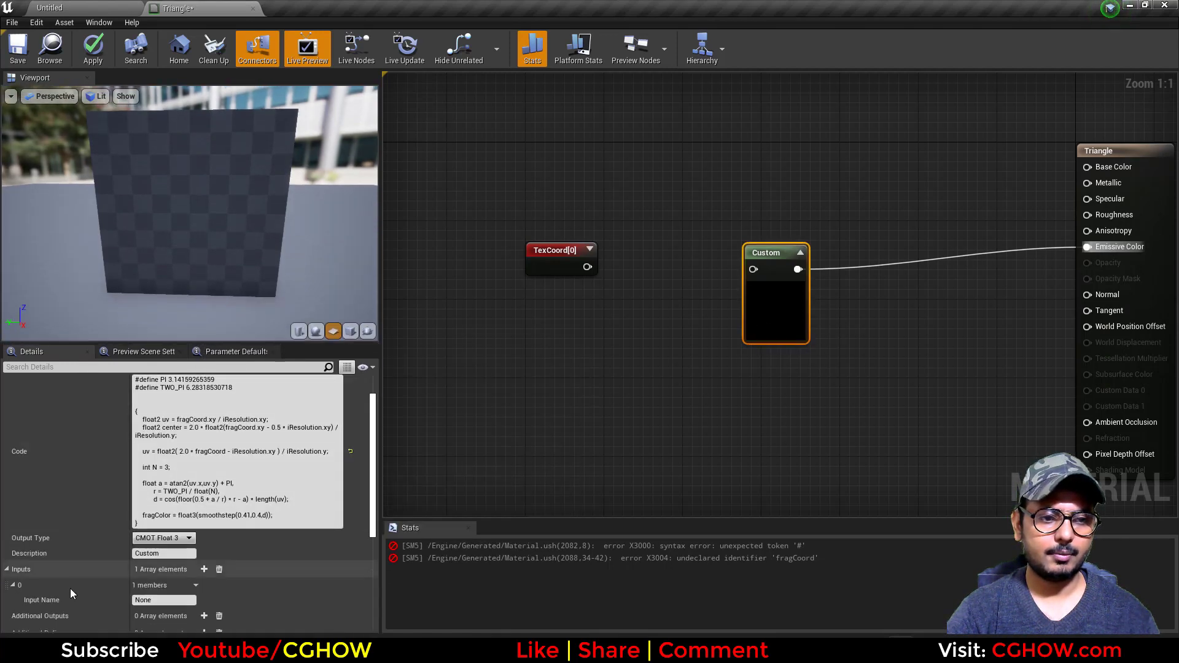
pyautogui.click(153, 601)
pyautogui.hotkey('ctrl', 'v')
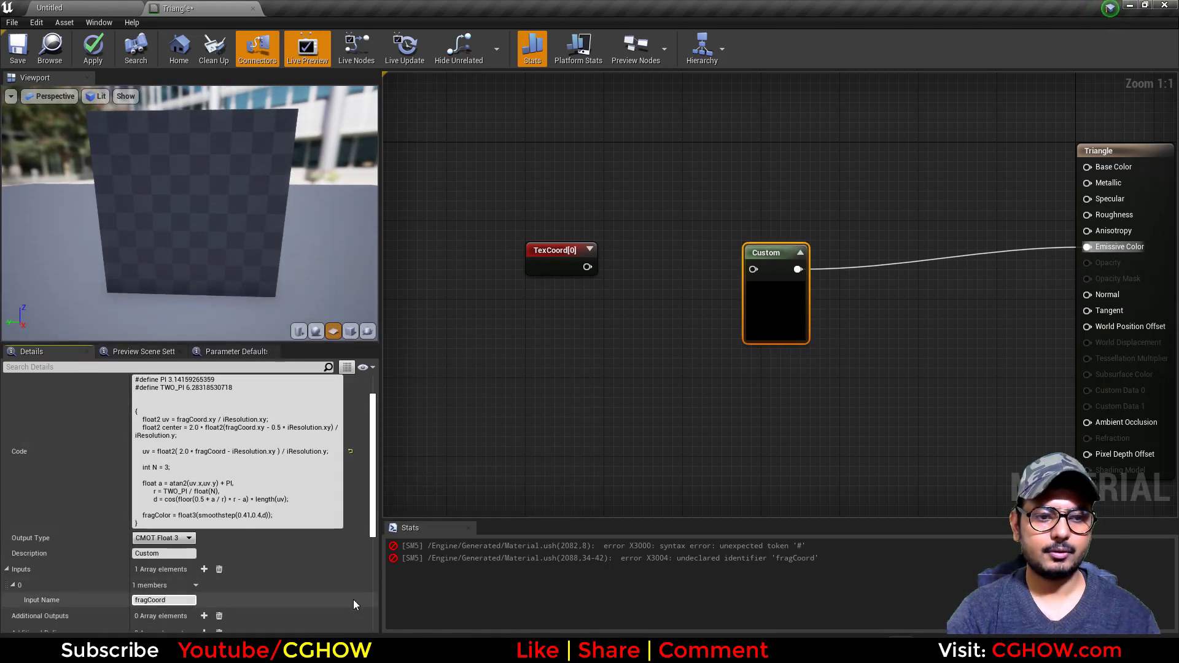
pyautogui.press('Return')
pyautogui.moveTo(589, 267); pyautogui.dragTo(762, 270)
# - Switch to Notepad++ and copy the variable name iResolution from the float2 uv line
pyautogui.hotkey('alt', 'Tab')
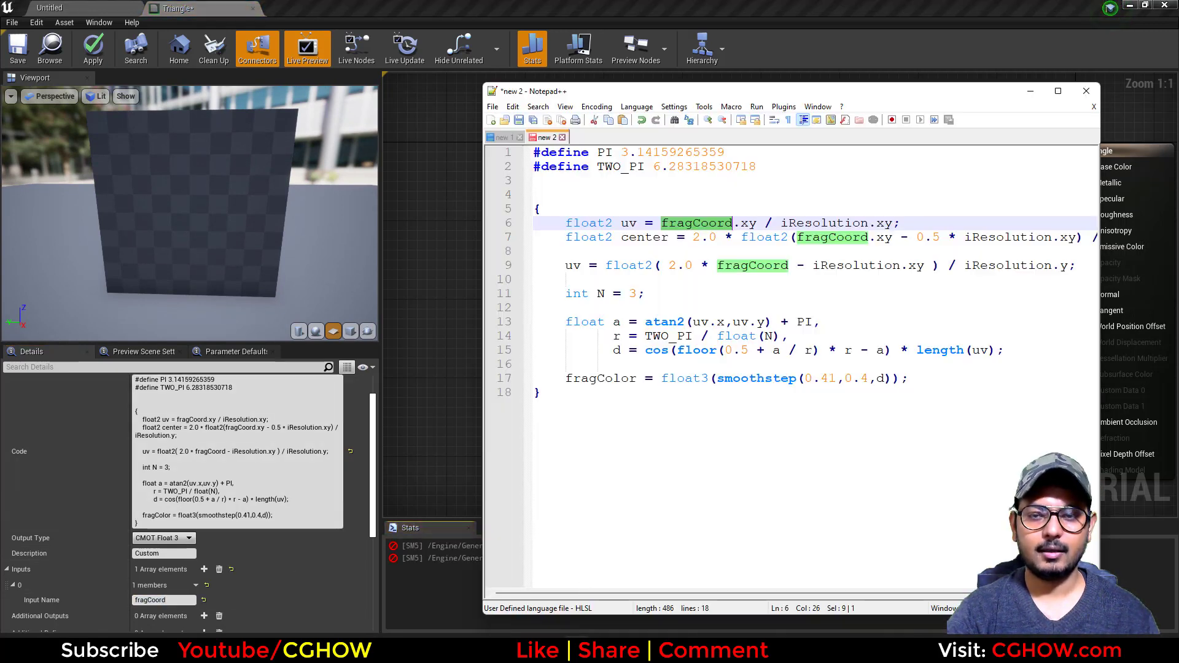
pyautogui.moveTo(782, 223); pyautogui.dragTo(869, 223)
pyautogui.hotkey('ctrl', 'c')
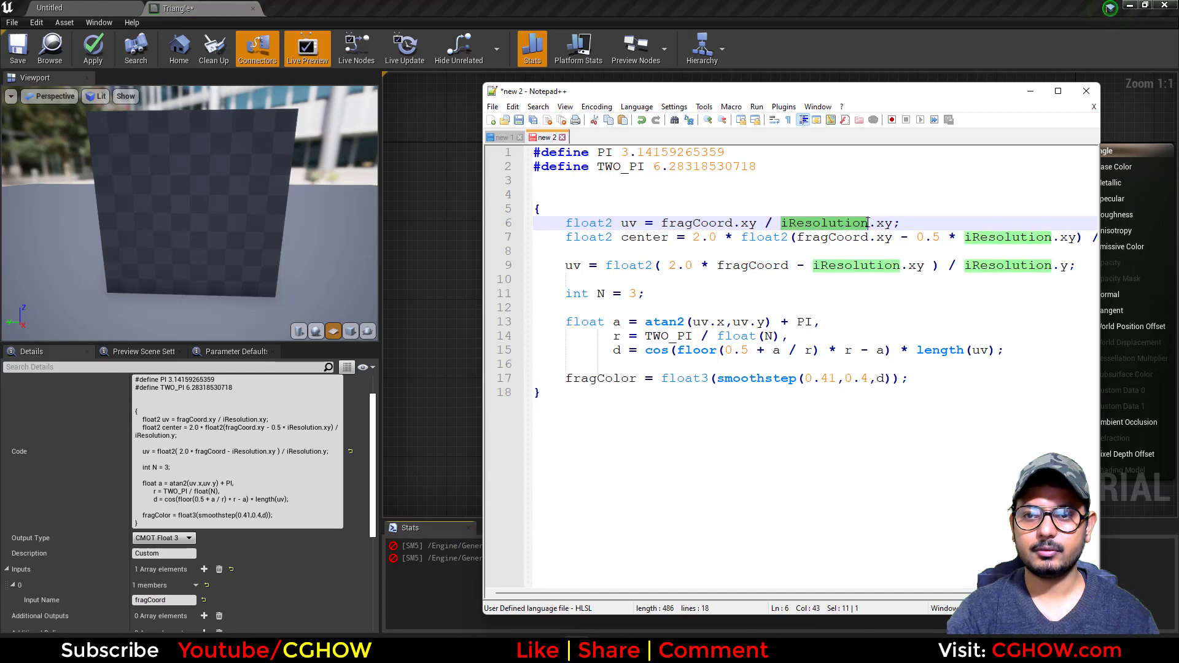
# - Return to the Unreal material graph and add a second input named iResolution to the Custom node
pyautogui.click(443, 434)
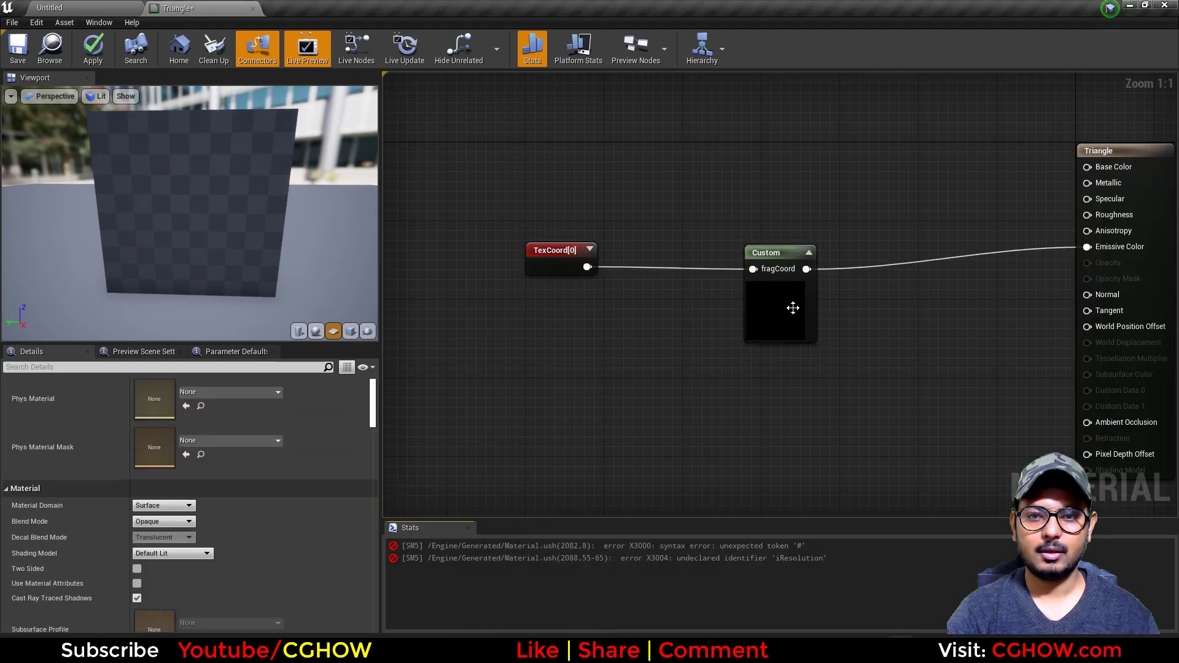
pyautogui.click(793, 308)
pyautogui.scroll(-3, 166, 564)
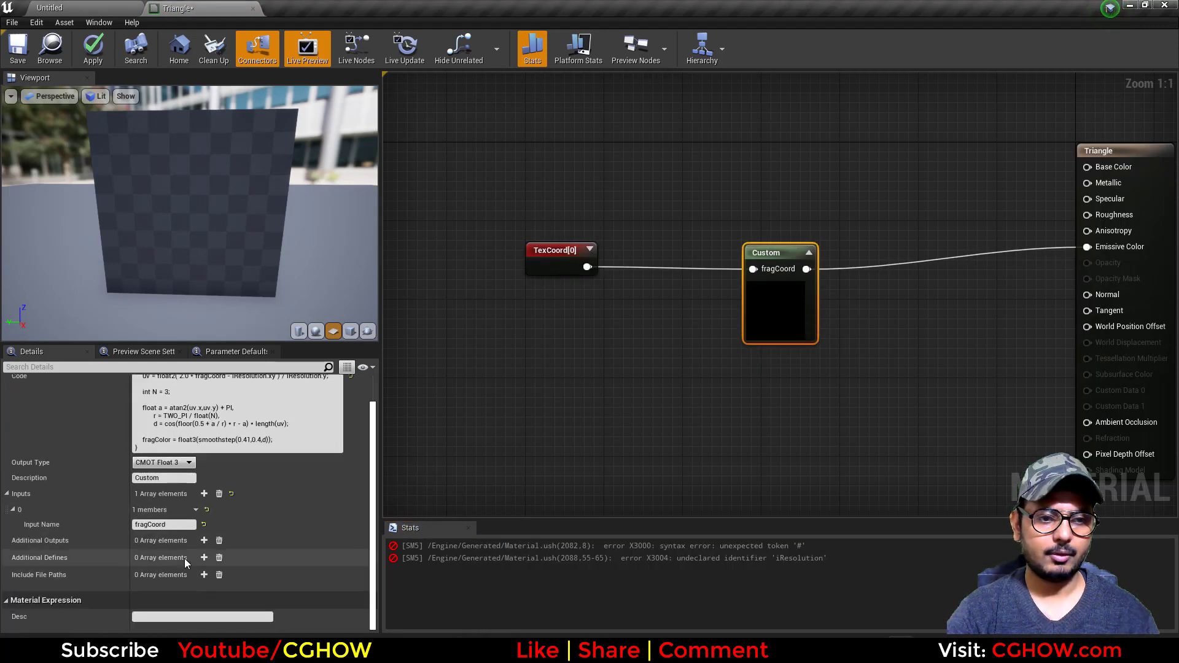
pyautogui.click(204, 494)
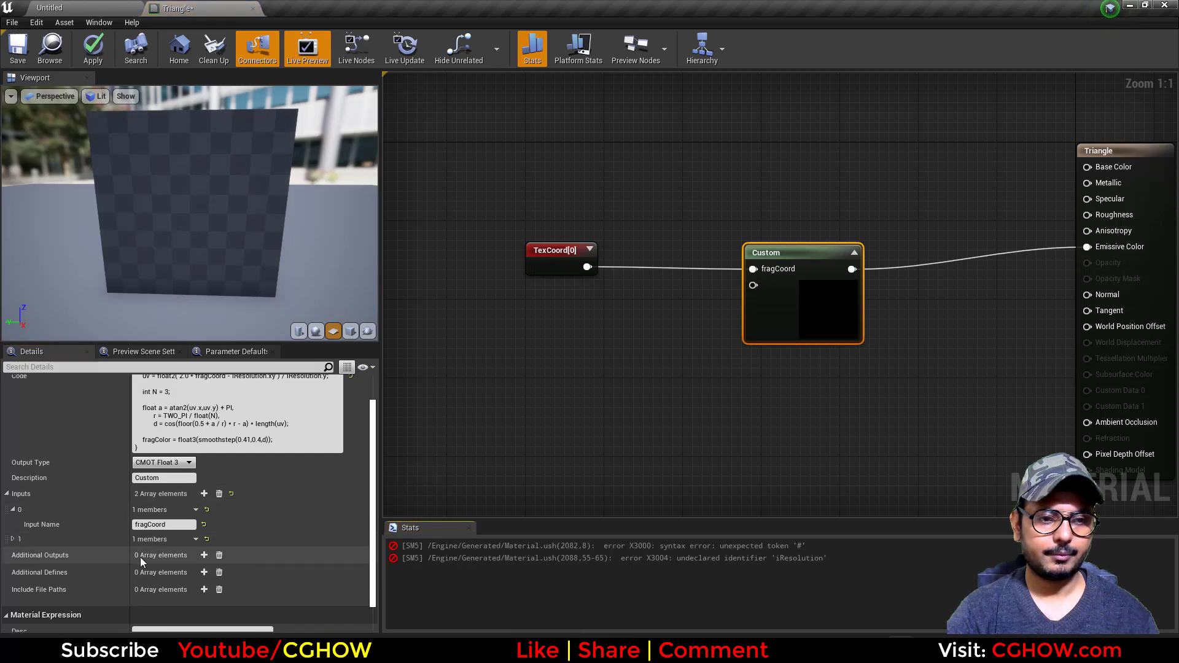
pyautogui.click(15, 539)
pyautogui.click(177, 555)
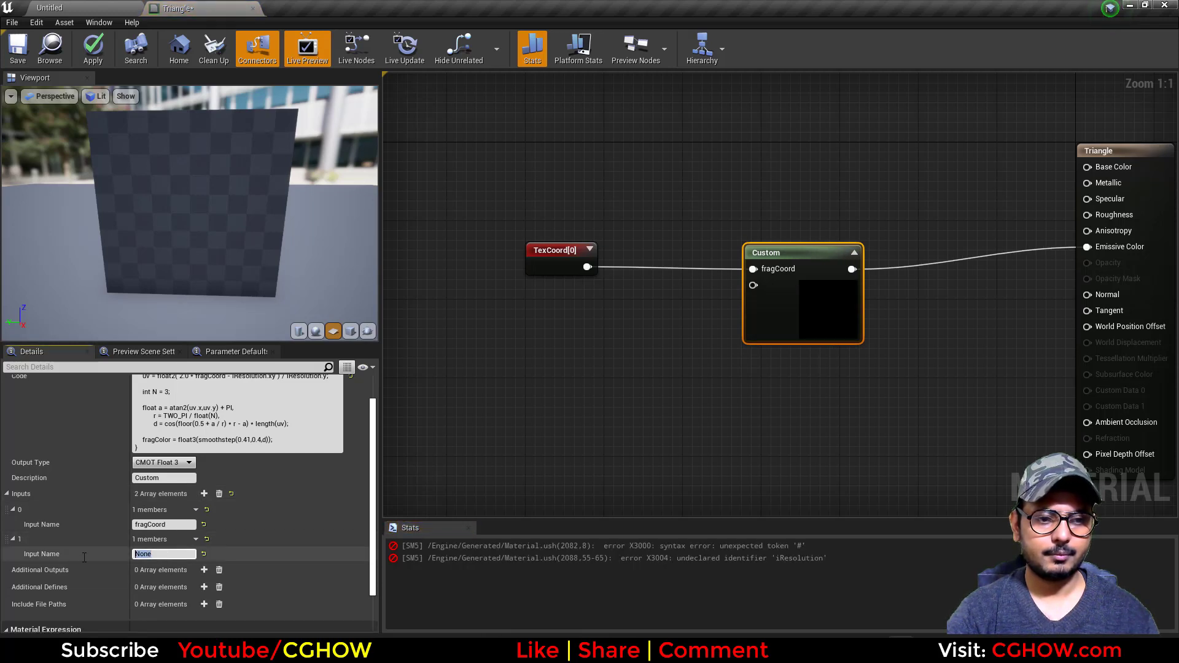
pyautogui.hotkey('ctrl', 'v')
pyautogui.moveTo(589, 391); pyautogui.dragTo(572, 412, button='right')
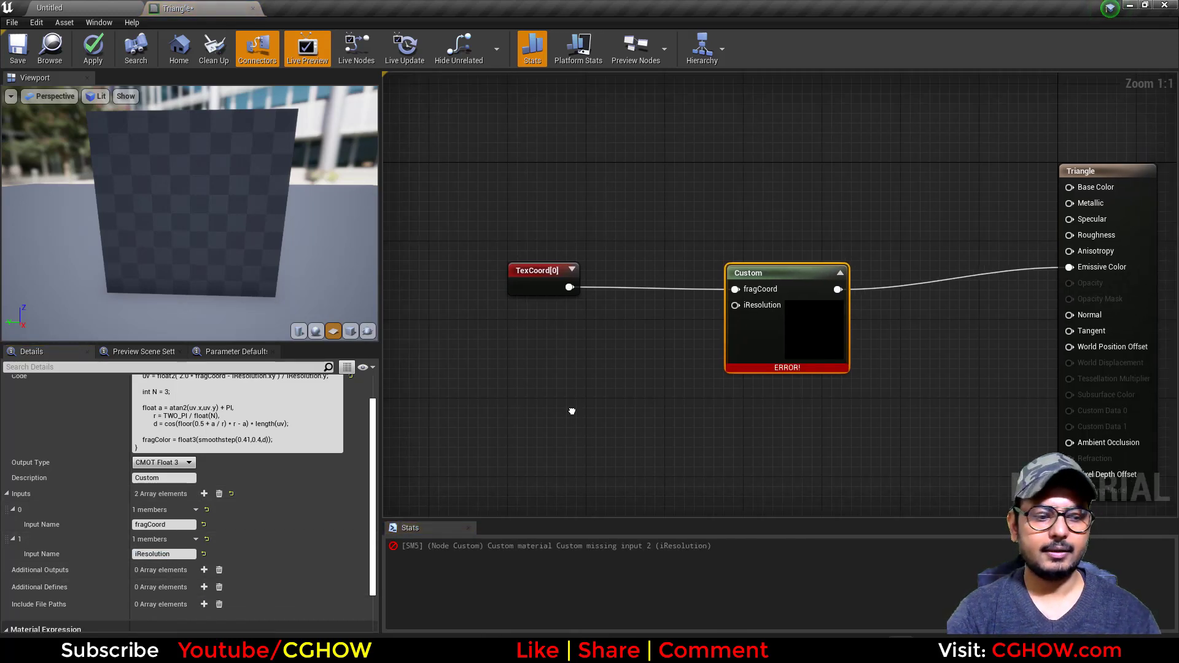
# - Add a Constant2Vector node below the TexCoord node and connect it to the Custom node's iResolution input
pyautogui.click(531, 321)
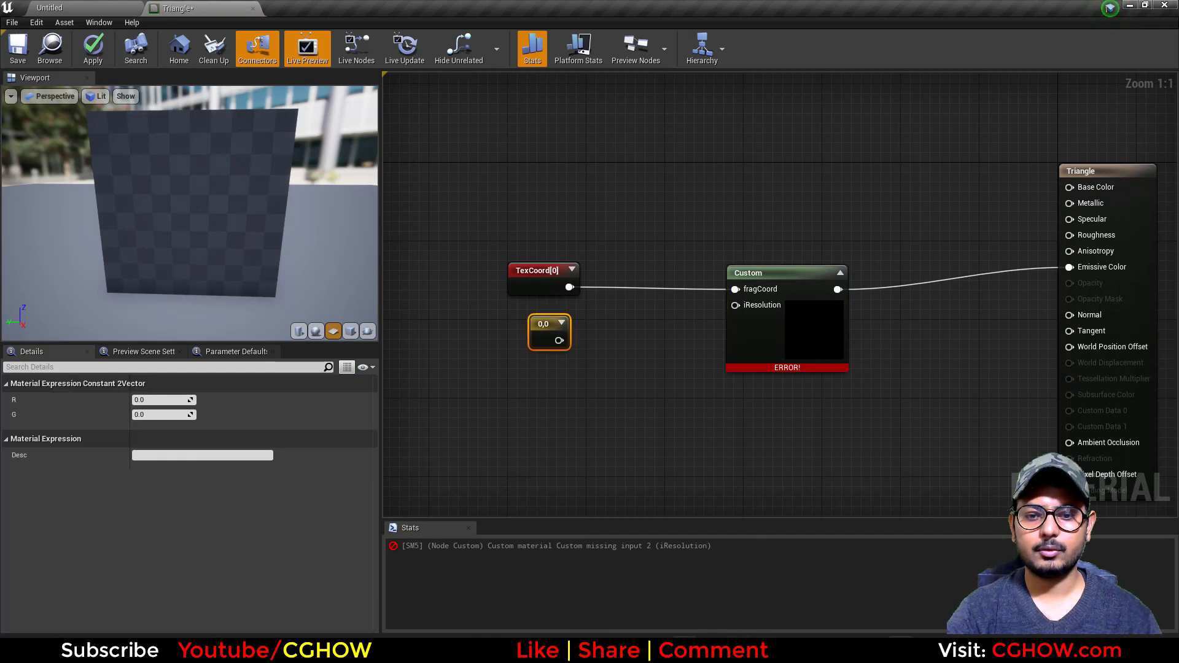
pyautogui.click(577, 646)
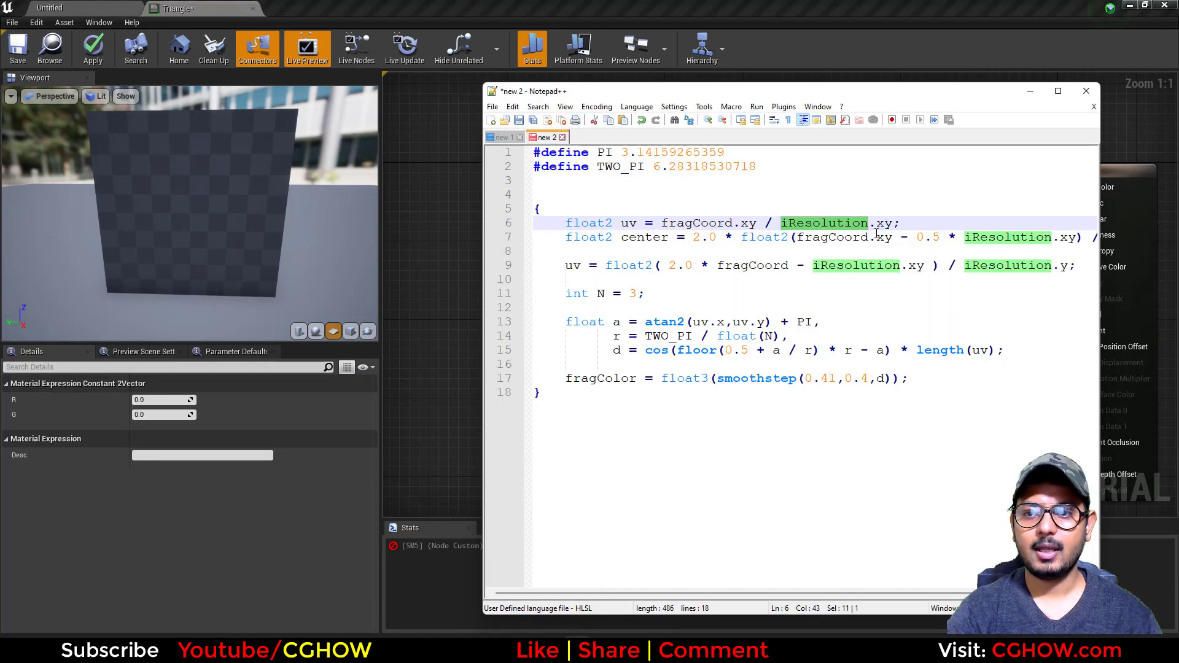
pyautogui.click(1030, 91)
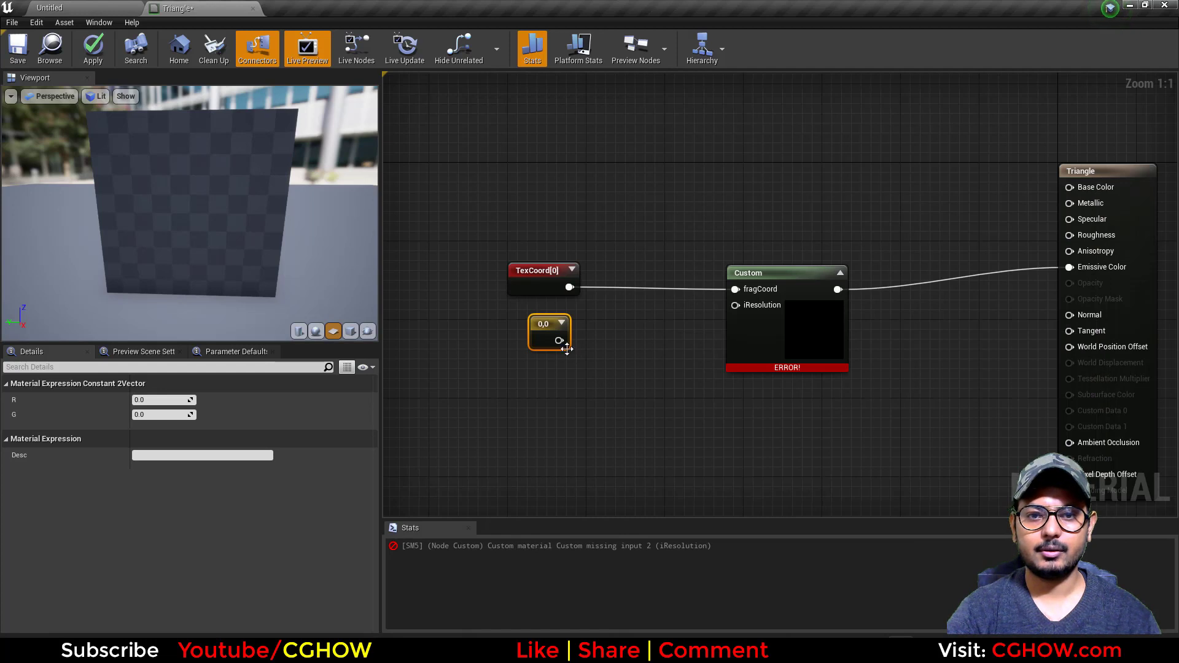
pyautogui.moveTo(560, 341); pyautogui.dragTo(736, 306)
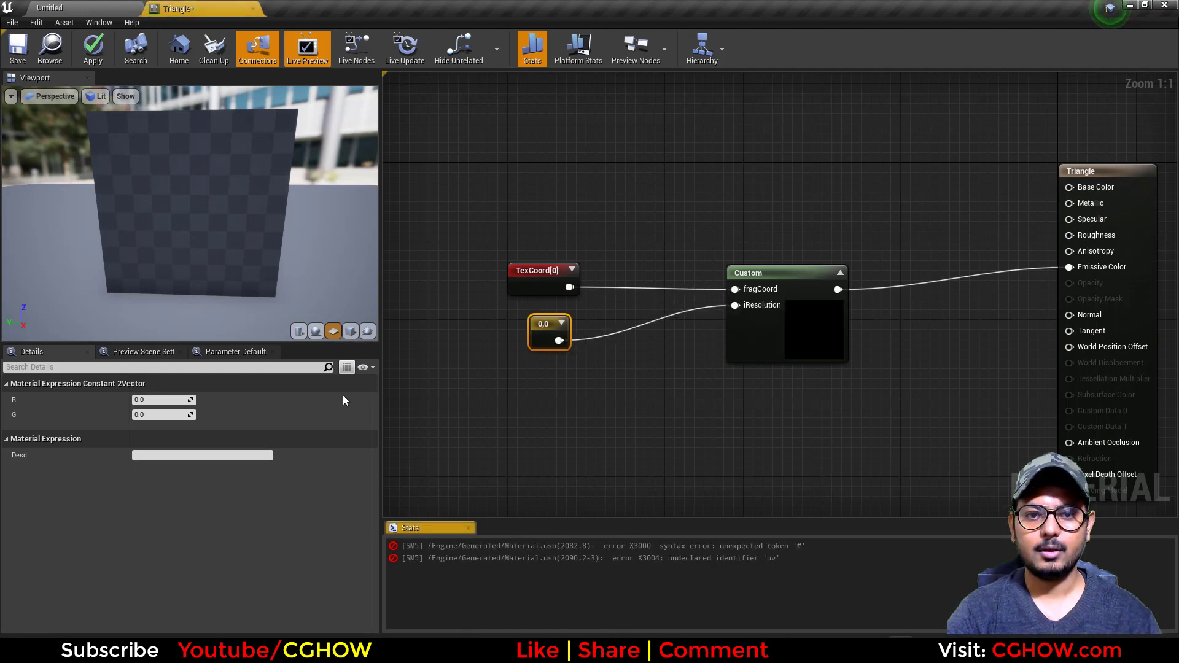
# - Set both the R and G values of the Constant2Vector node to 1
pyautogui.click(156, 401)
pyautogui.write('1')
pyautogui.click(156, 415)
pyautogui.write('1')
pyautogui.press('Return')
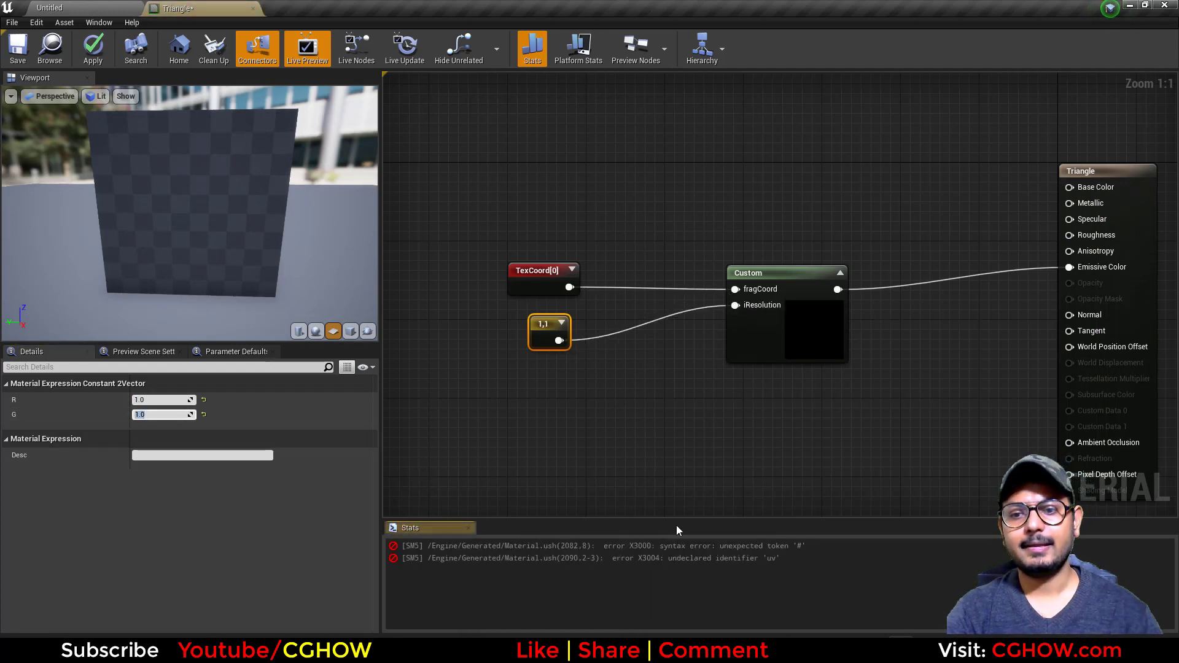
# - Declare a two-component uv variable initialised to 0 beneath the #define lines in the Custom node's code
pyautogui.click(761, 350)
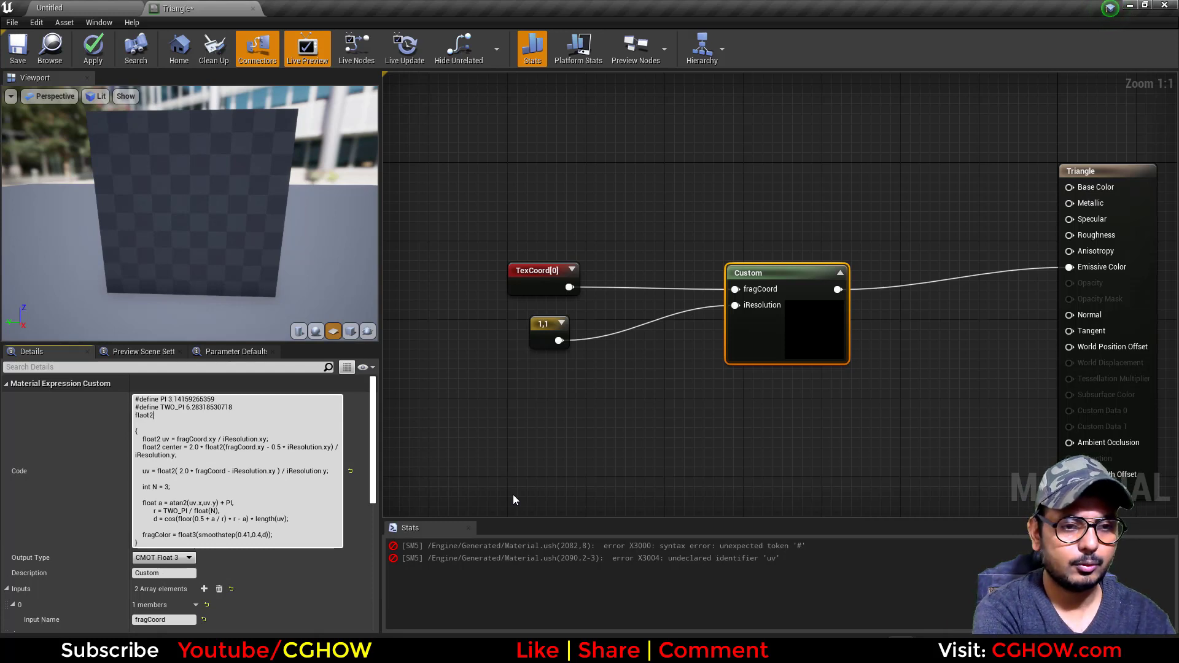
pyautogui.write('uv = 0;')
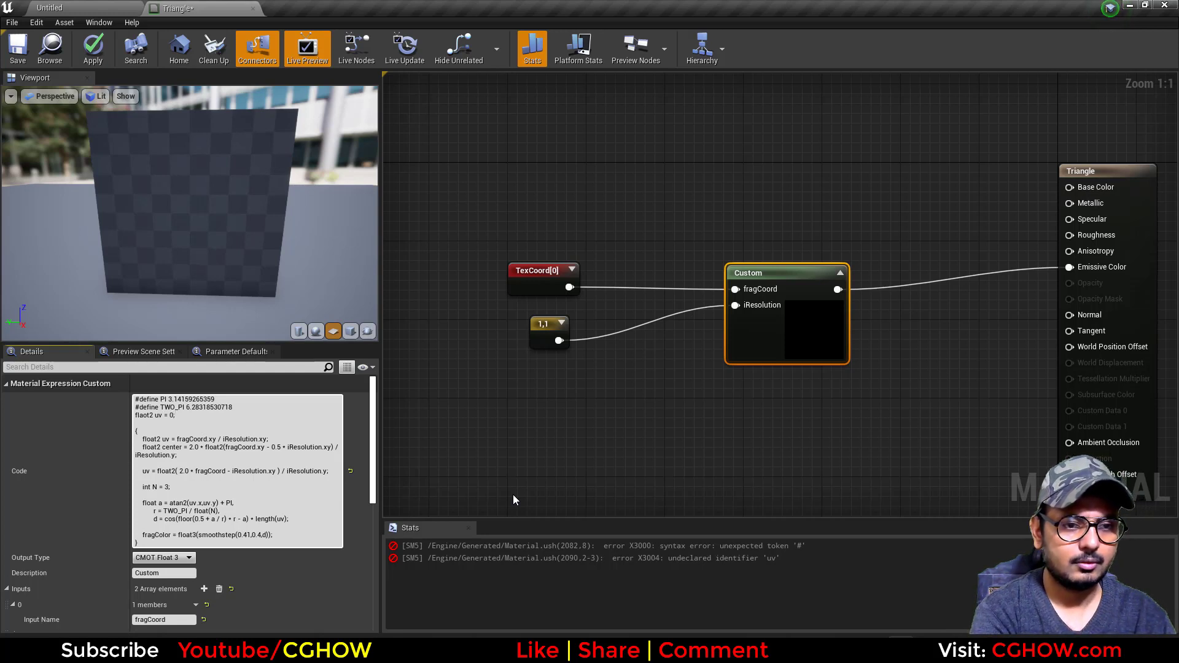
pyautogui.press('Return')
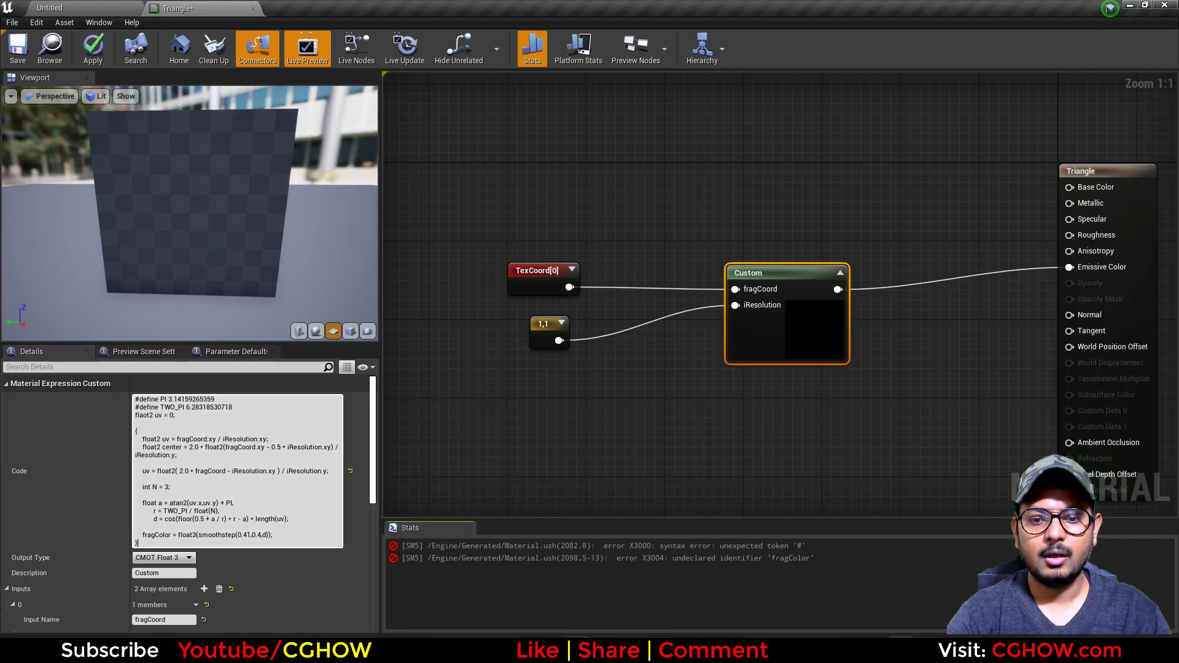
# - Check the fragColor line in Notepad++, and replace its fragColor assignment with return in the Custom node's code
pyautogui.click(572, 650)
pyautogui.moveTo(566, 379); pyautogui.dragTo(655, 379)
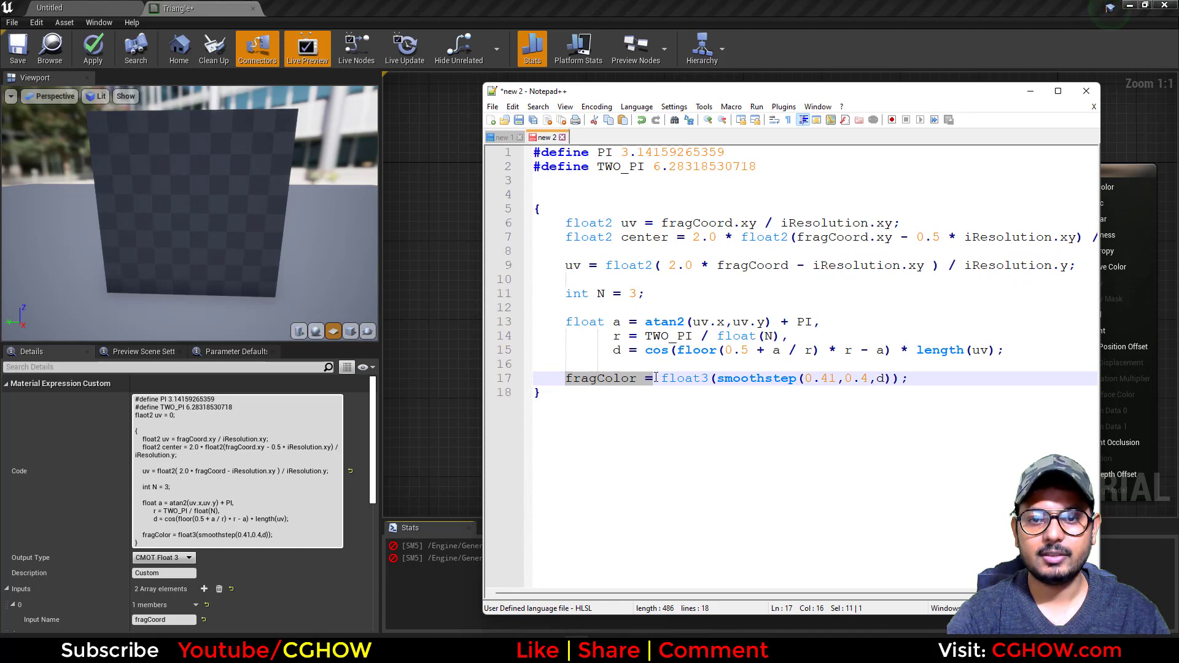
pyautogui.click(177, 536)
pyautogui.moveTo(178, 537); pyautogui.dragTo(145, 537)
pyautogui.write('return')
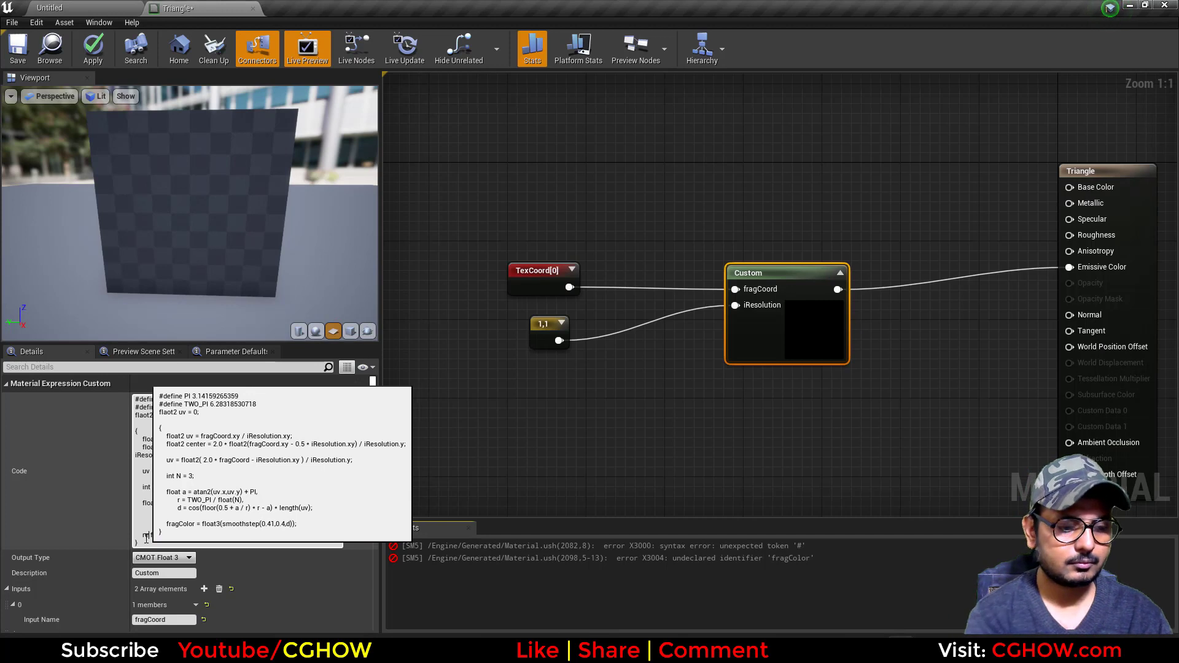
pyautogui.press('Return')
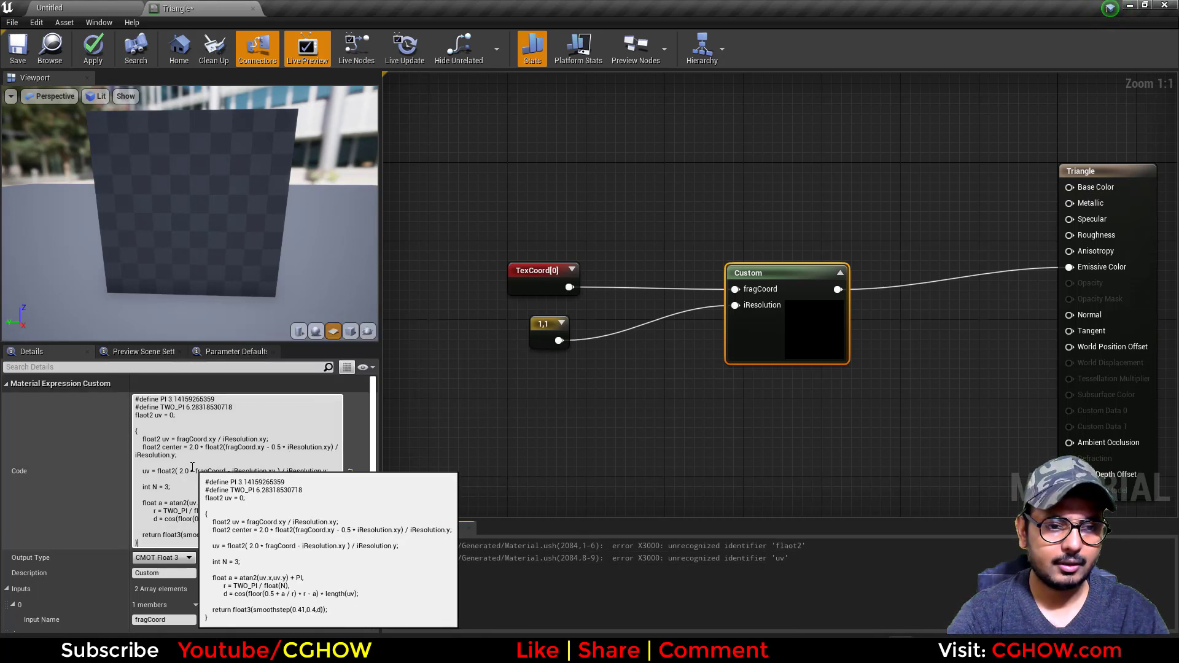
# - Correct the misspelled flaot2 to float2 in the uv declaration of the Custom node's code
pyautogui.click(801, 546)
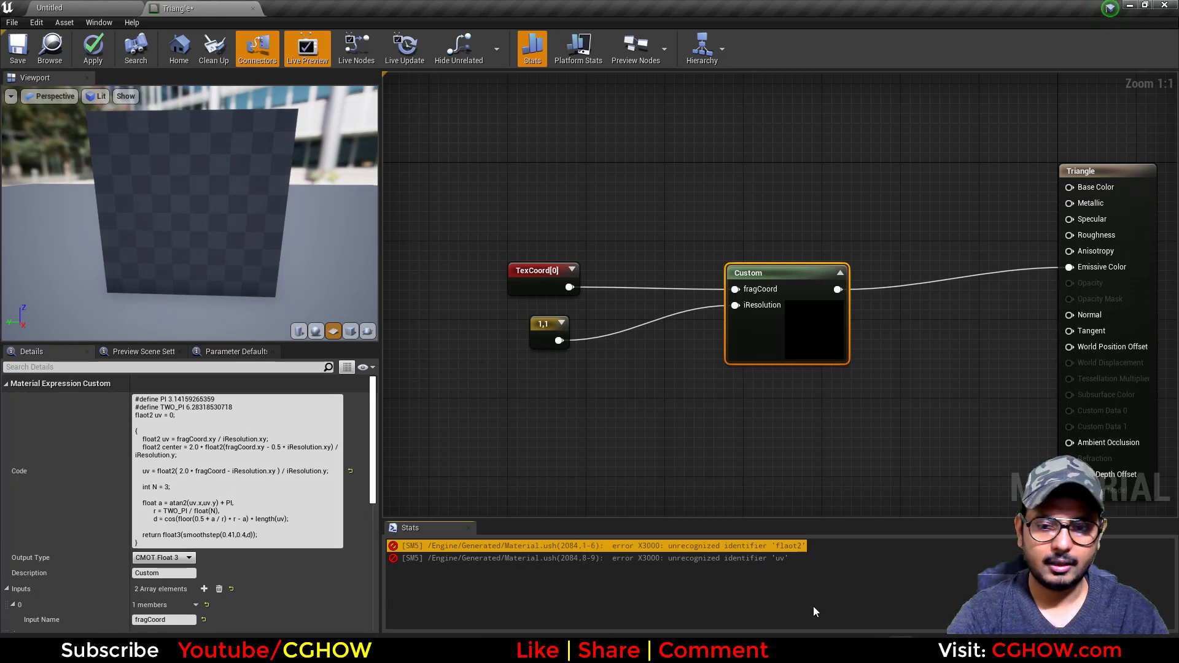
pyautogui.hotkey('alt', 'Tab')
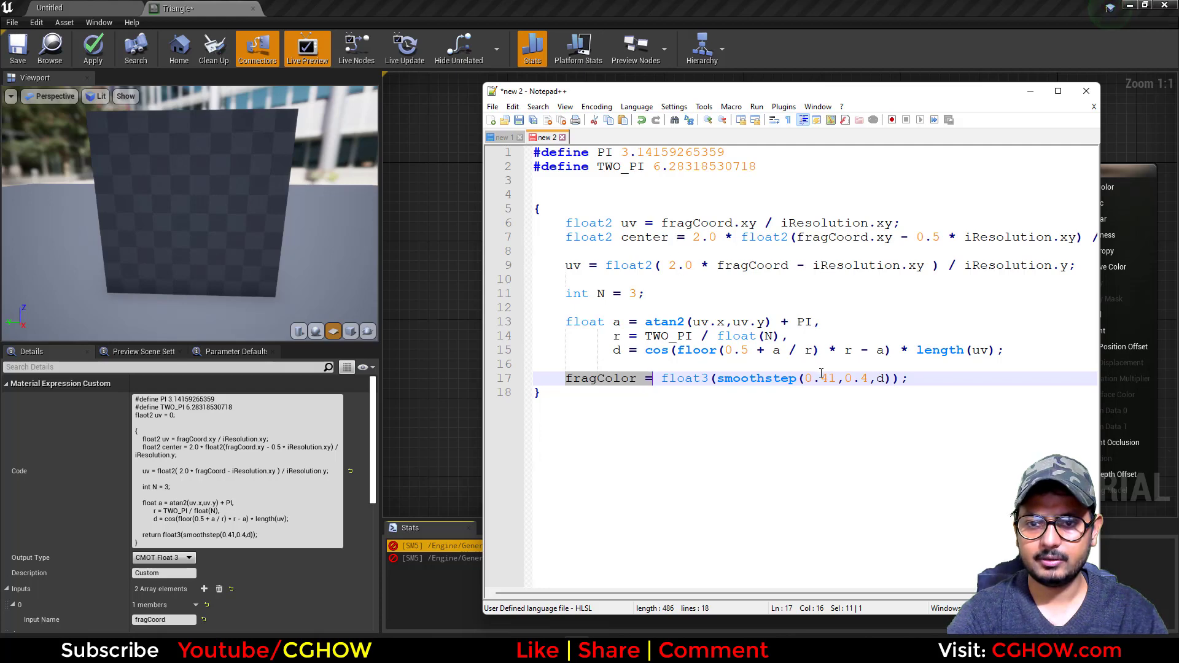
pyautogui.click(486, 388)
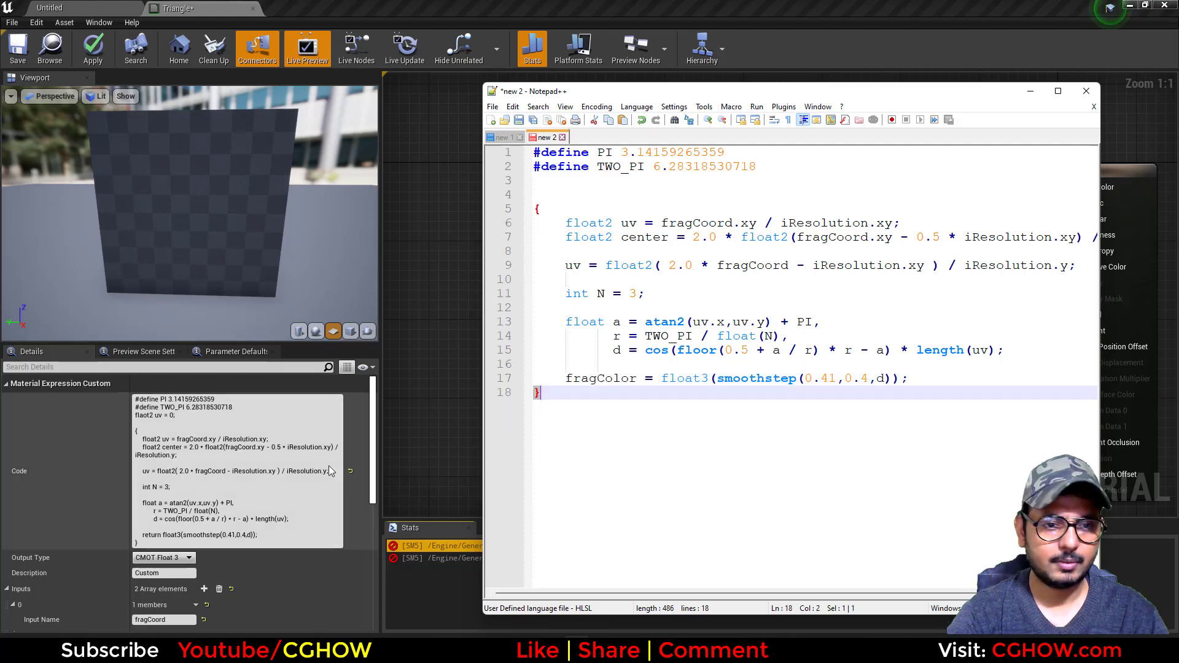
pyautogui.click(419, 429)
pyautogui.click(752, 339)
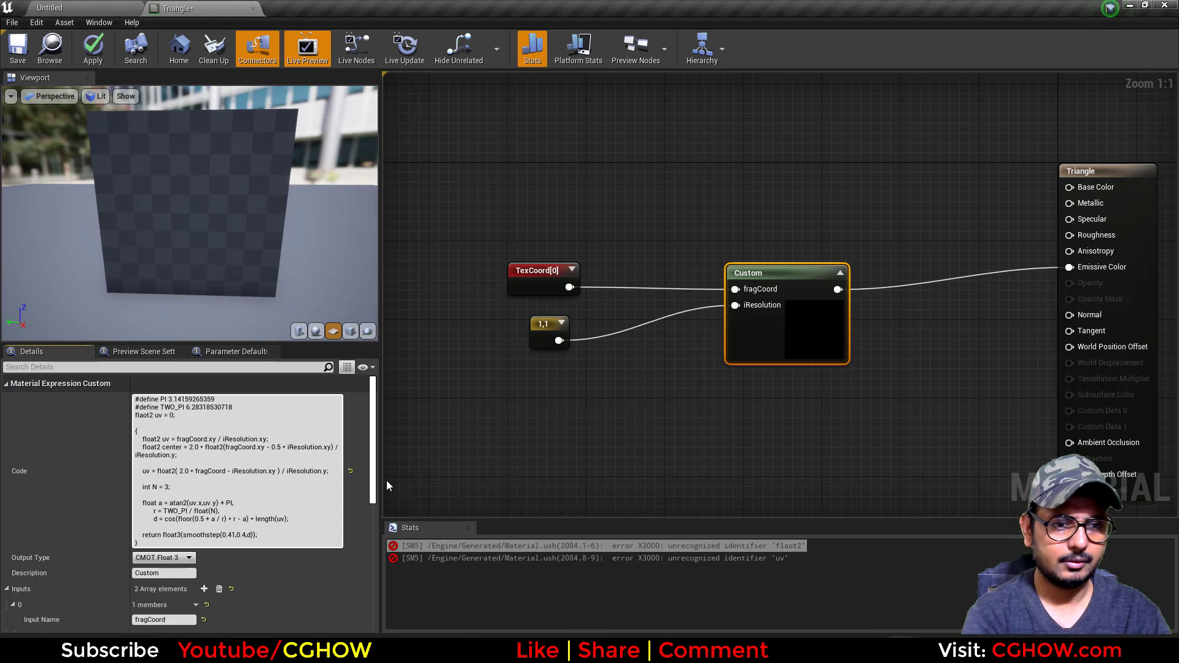
pyautogui.press('BackSpace')
pyautogui.write('a')
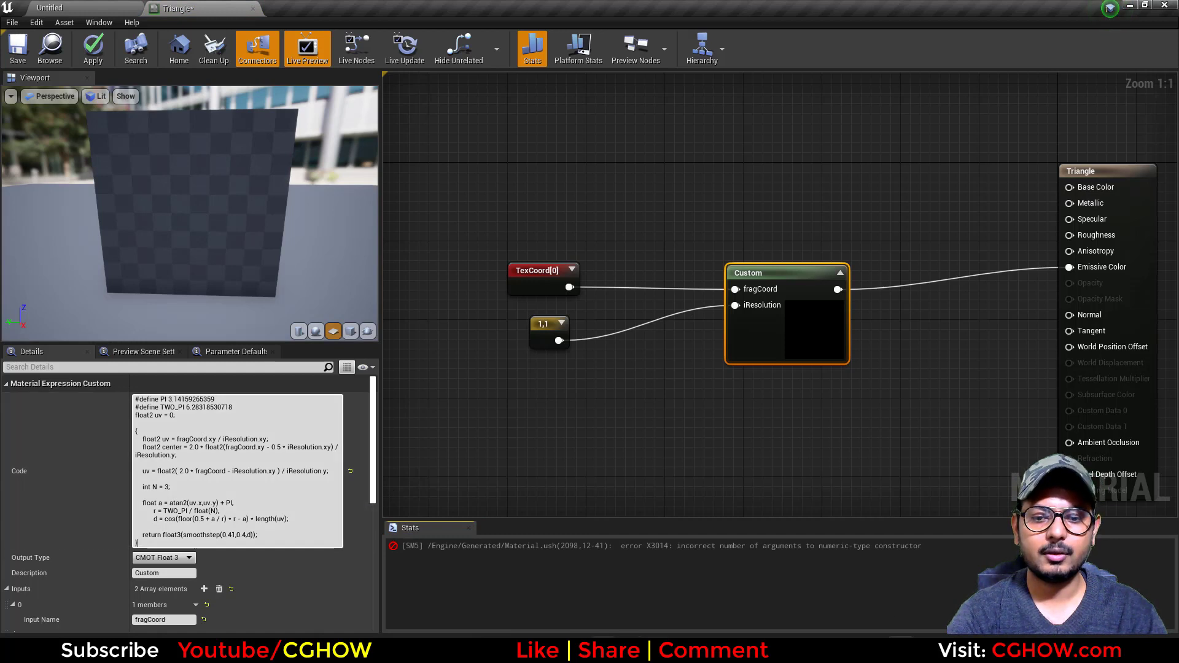
# - Switch to Notepad++, highlight float3 in the fragColor line, and write the example float3(1.); a few lines below the closing brace
pyautogui.hotkey('alt', 'Tab')
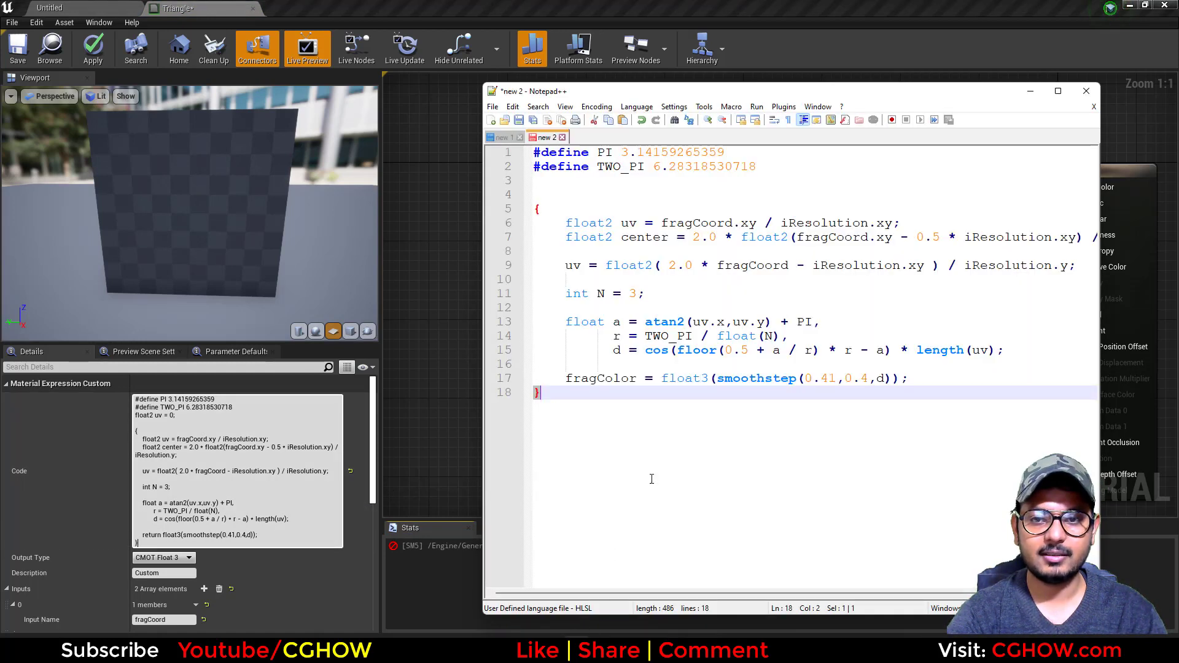
pyautogui.click(754, 392)
pyautogui.doubleClick(664, 378)
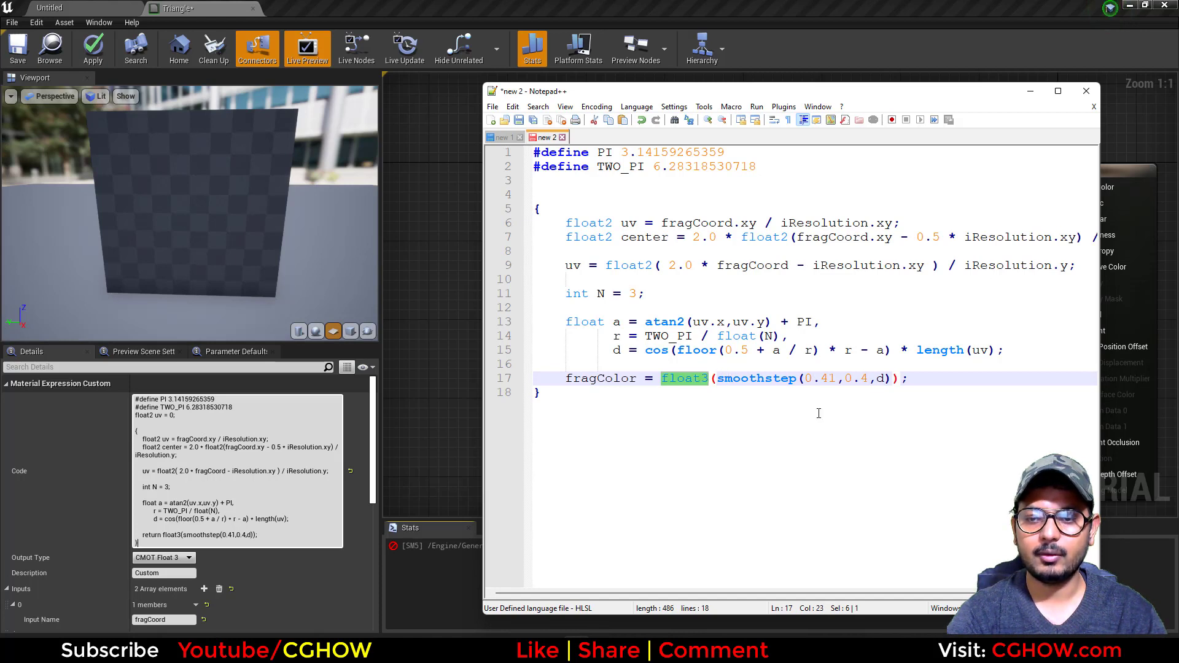
pyautogui.click(602, 393)
pyautogui.press('Return')
pyautogui.press('Return')
pyautogui.press('Return')
pyautogui.press('Return')
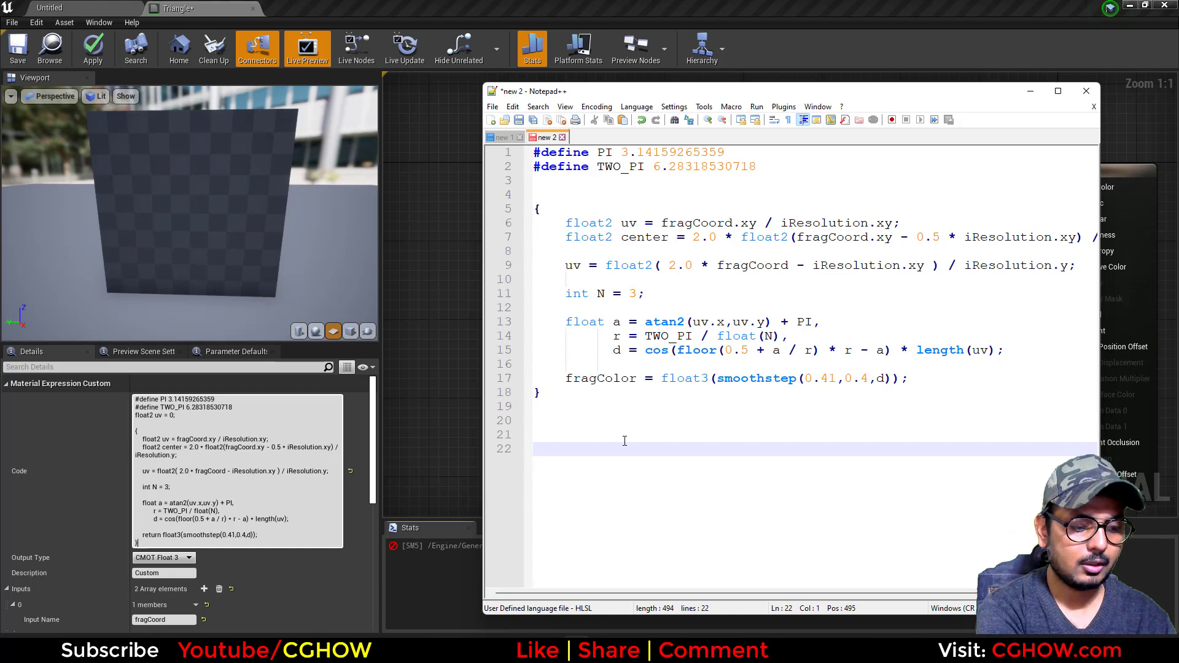
pyautogui.write('float')
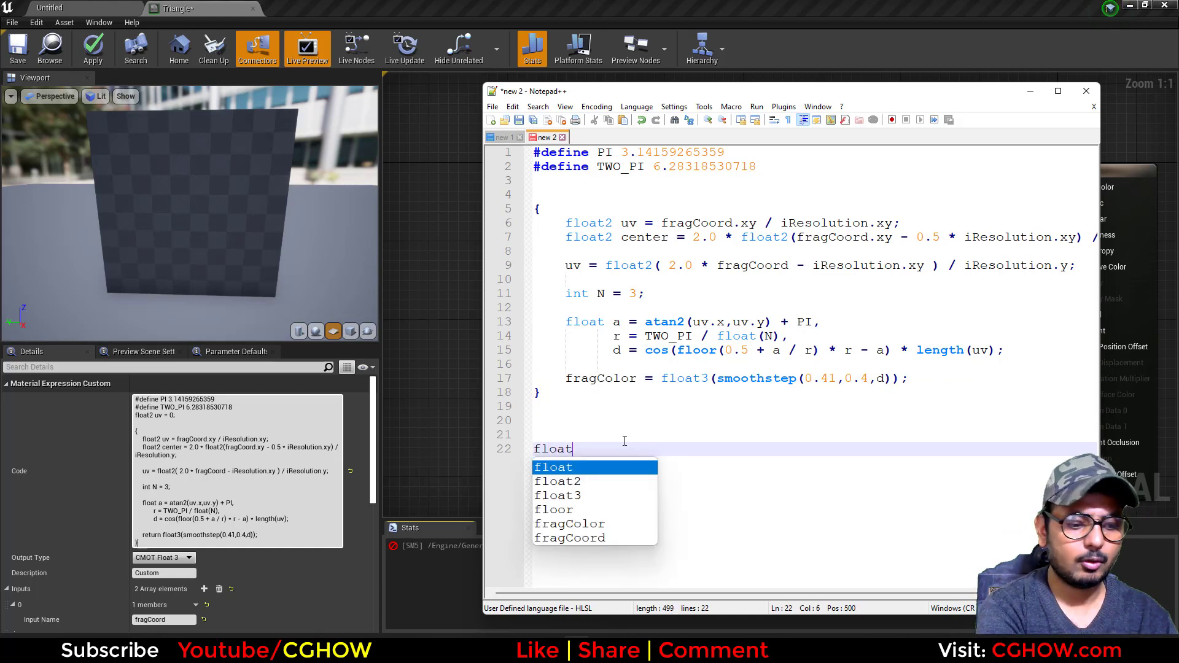
pyautogui.write('3')
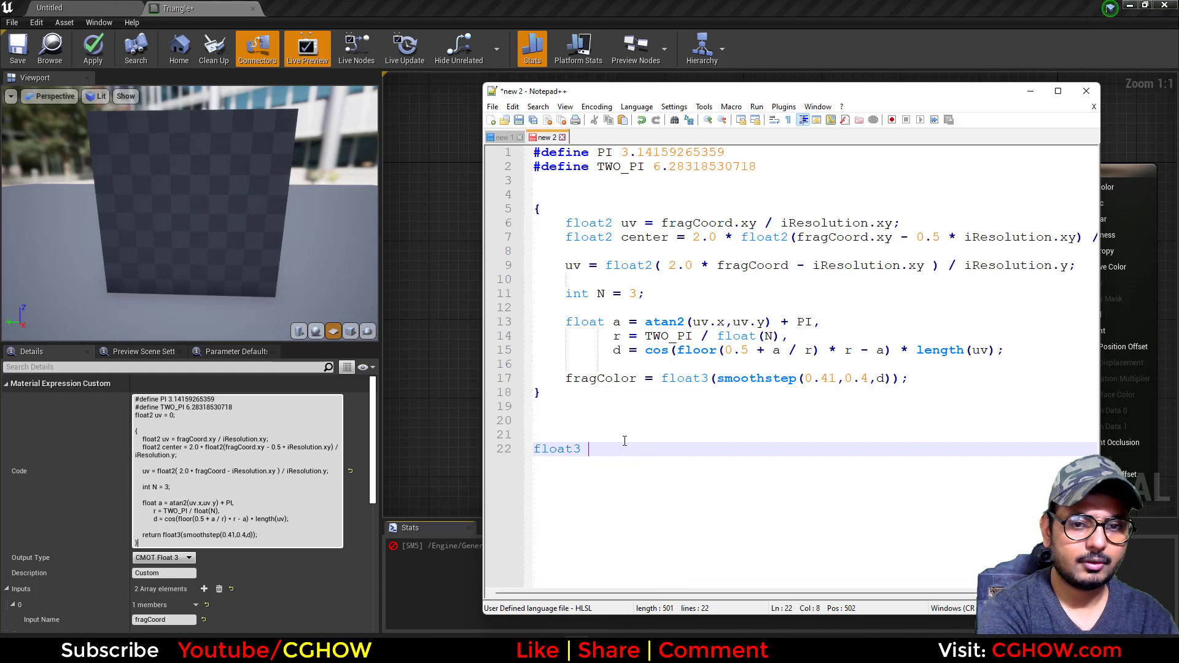
pyautogui.press('BackSpace')
pyautogui.write('(')
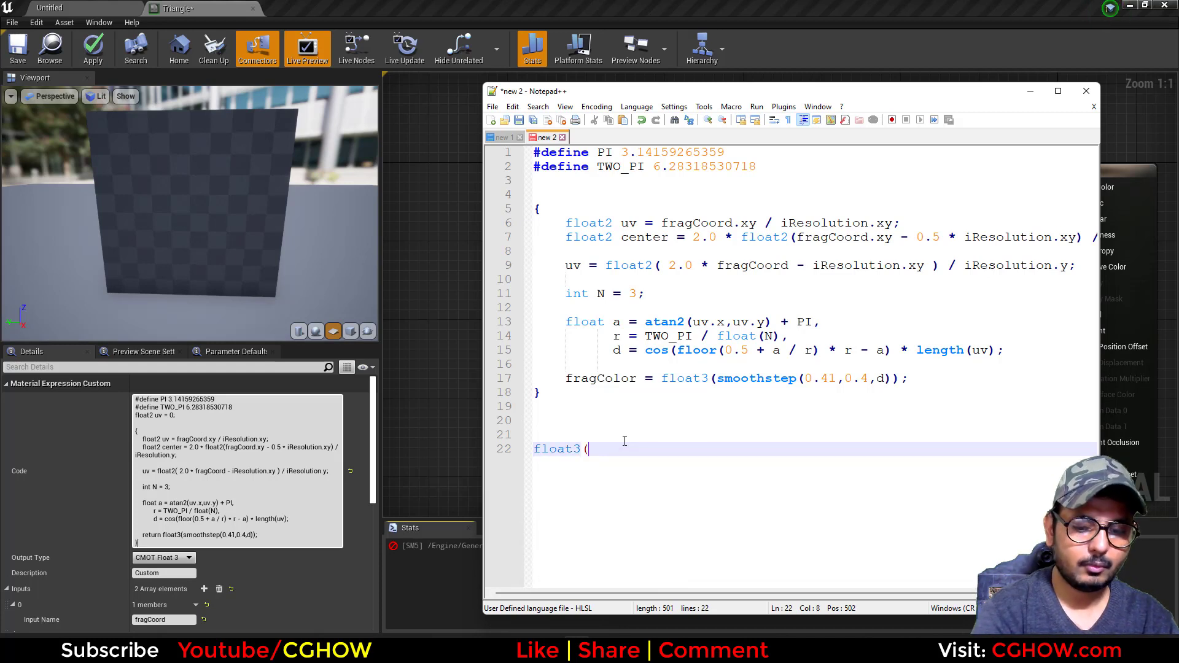
pyautogui.write('1.')
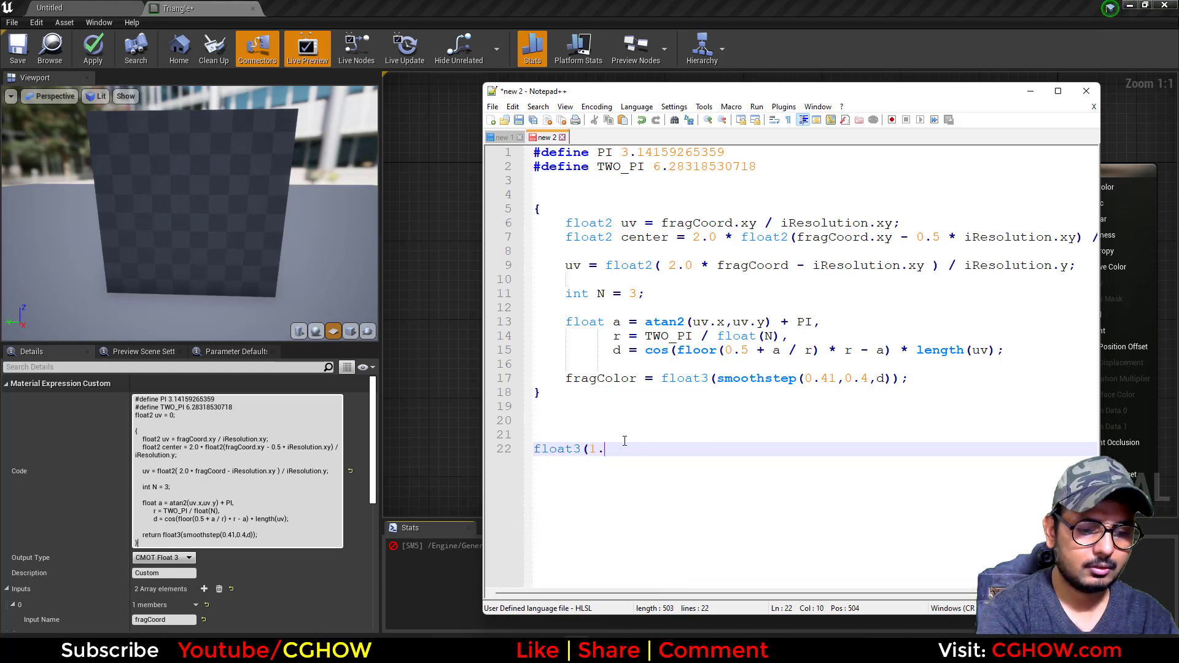
pyautogui.write(');')
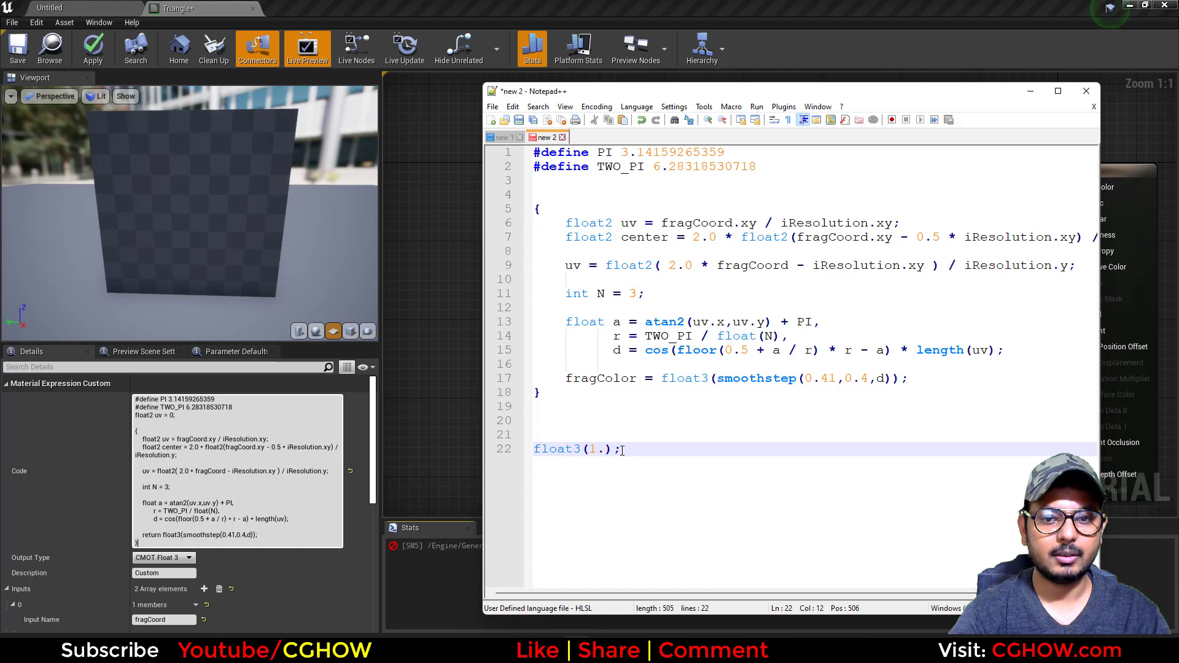
# - Write the three-component example float3(1,1,1); on the line beneath float3(1.);
pyautogui.press('Return')
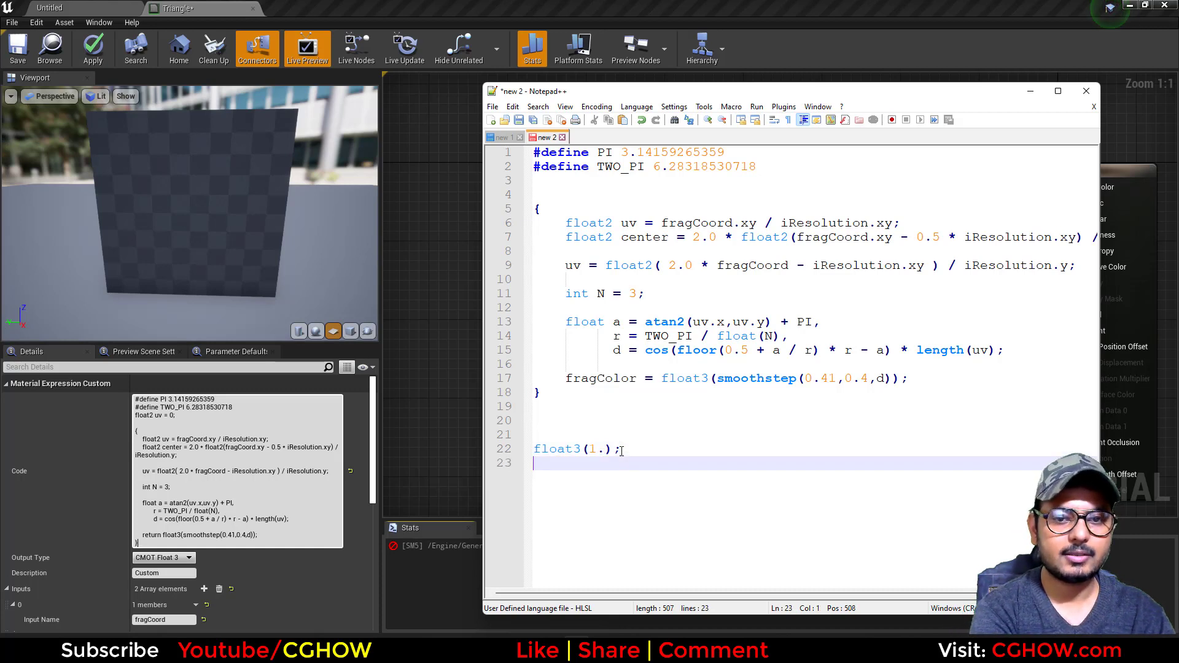
pyautogui.write('floa')
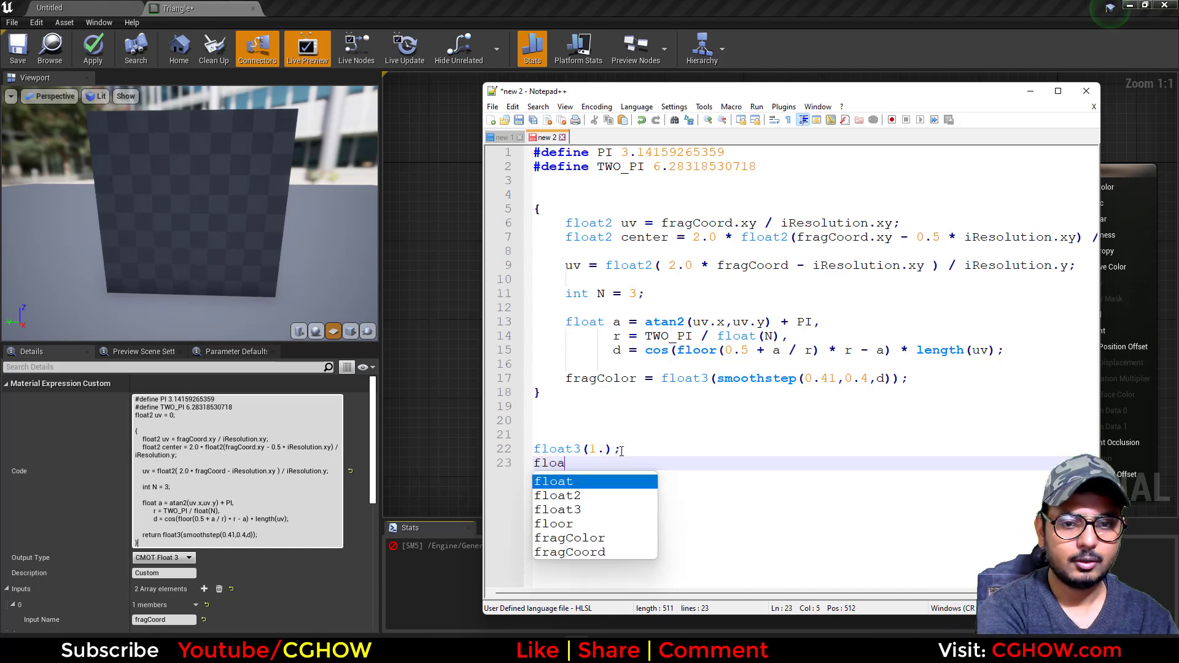
pyautogui.write('t3')
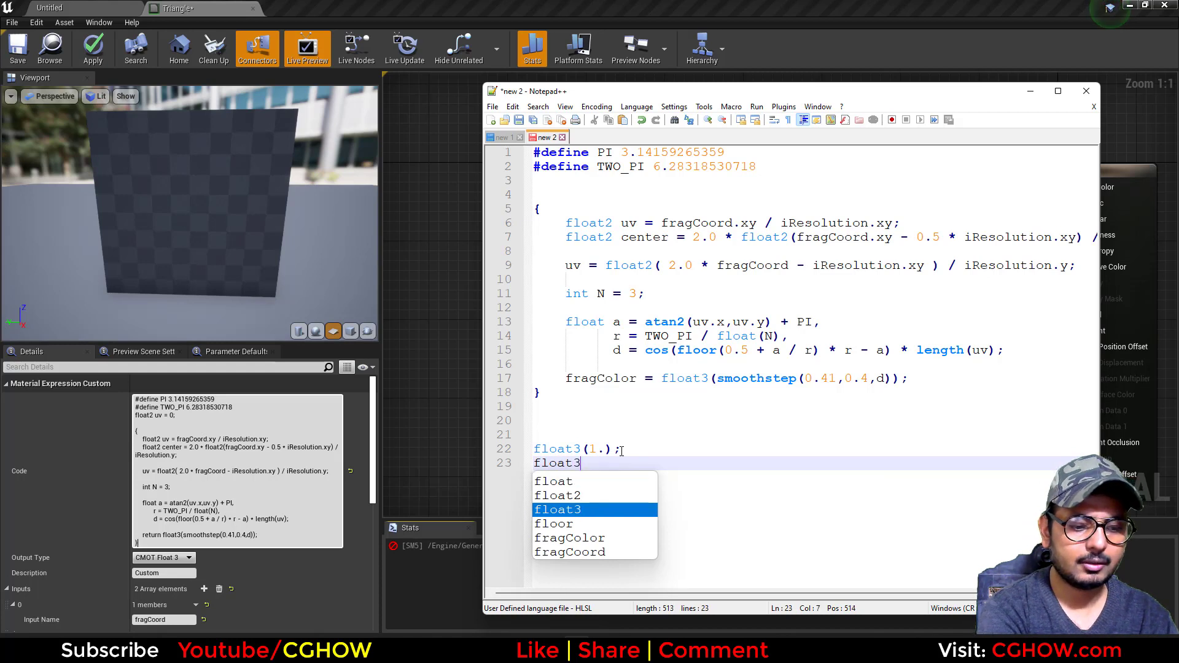
pyautogui.write('(1')
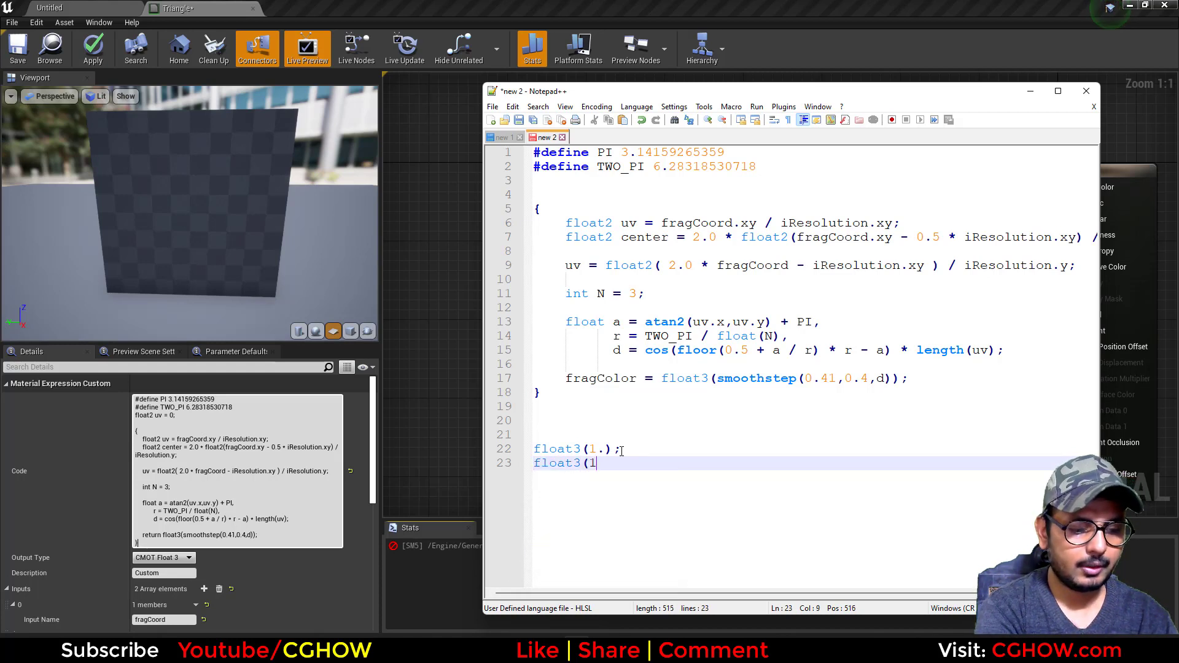
pyautogui.write(',1,1)')
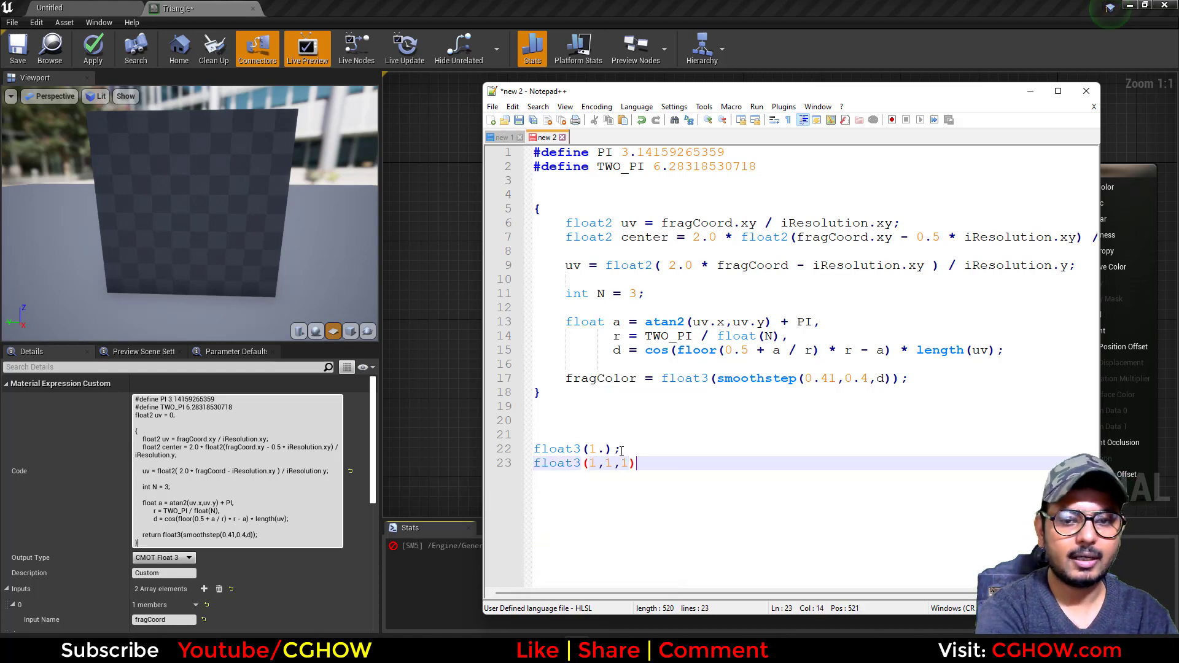
pyautogui.write(';')
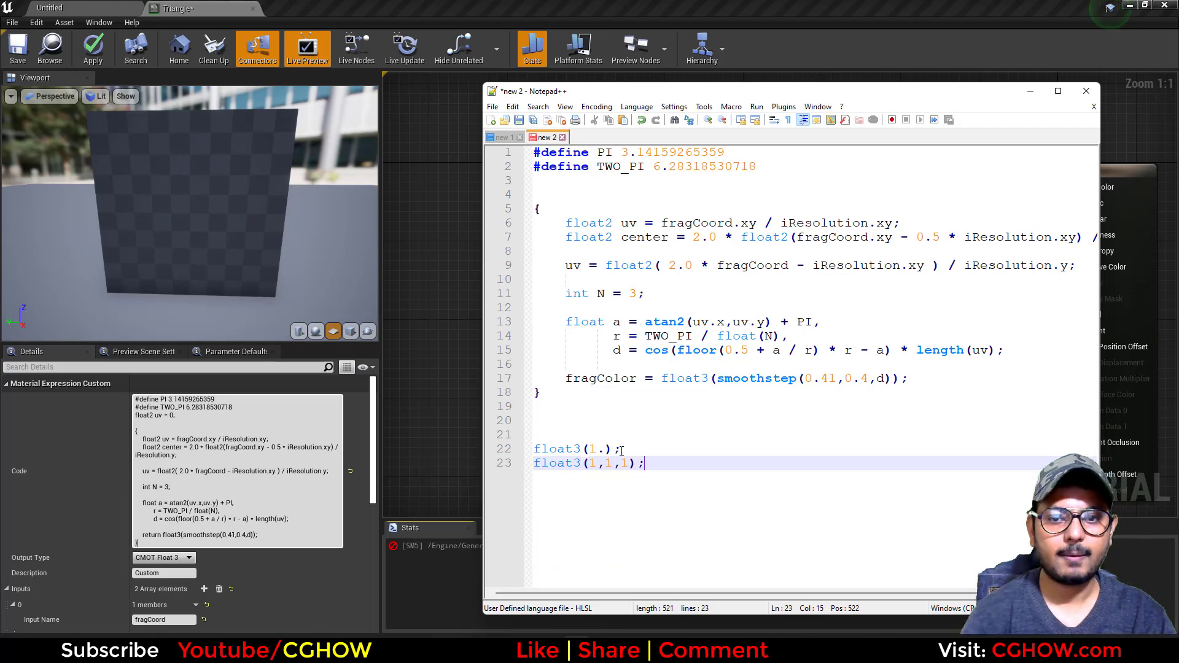
# - Highlight the smoothstep(0.41,0.4,d) argument in the fragColor line and delete the two float3 example lines
pyautogui.click(791, 378)
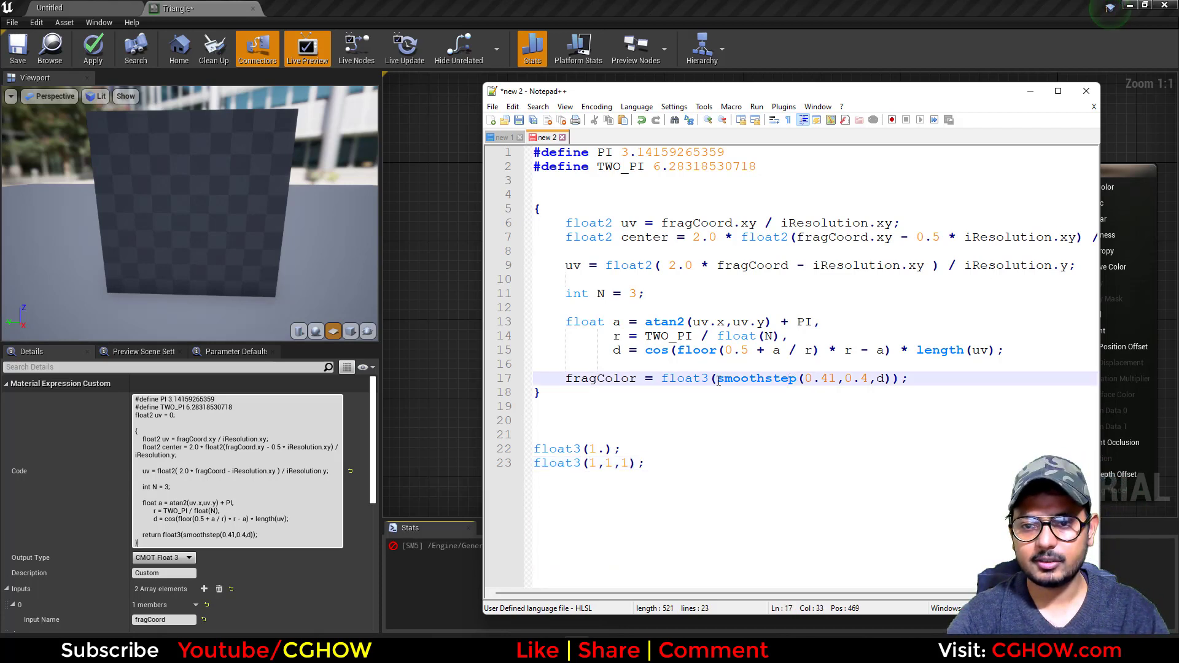
pyautogui.moveTo(719, 381); pyautogui.dragTo(894, 380)
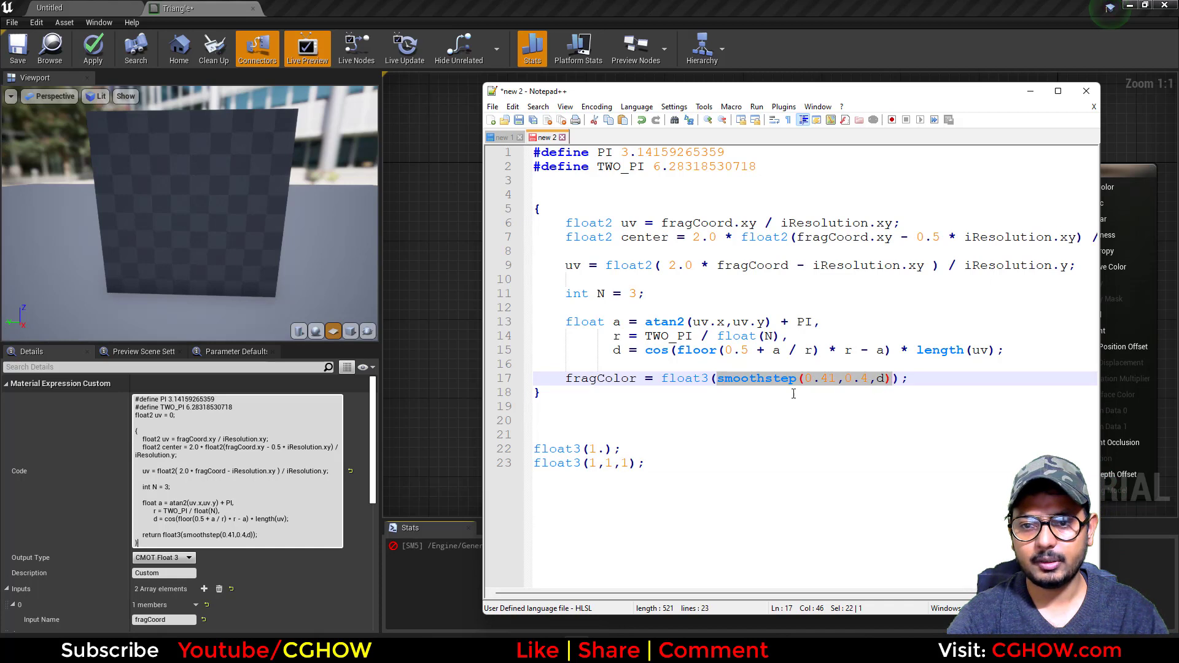
pyautogui.click(894, 379)
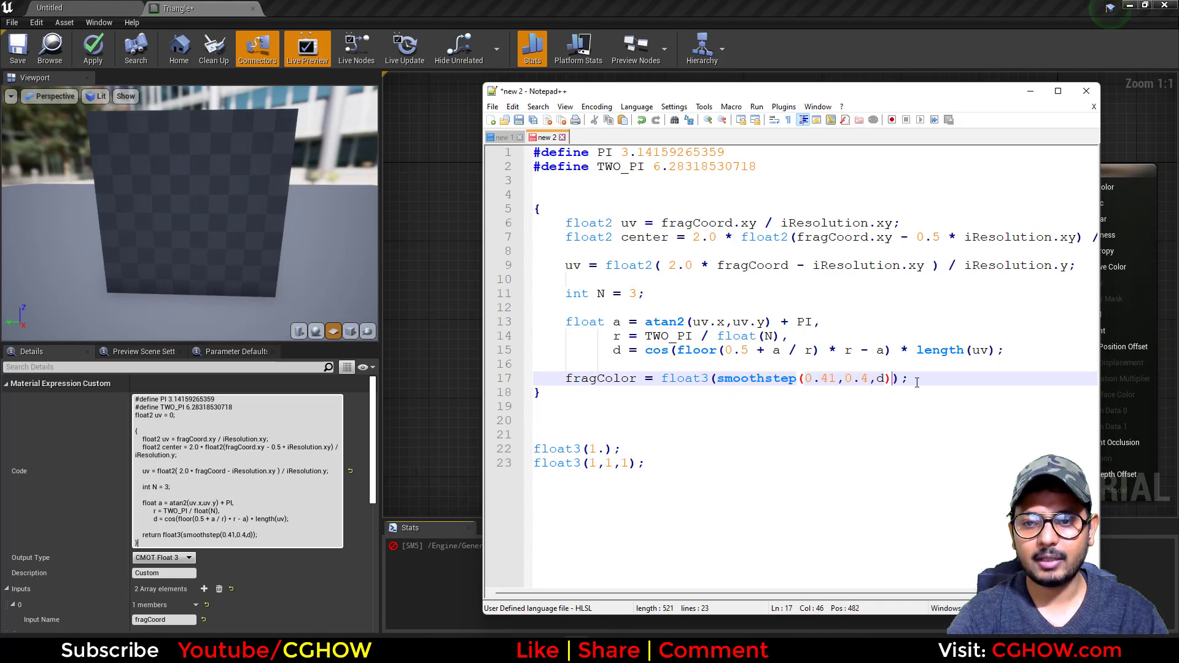
pyautogui.moveTo(651, 475); pyautogui.dragTo(534, 449)
pyautogui.press('BackSpace')
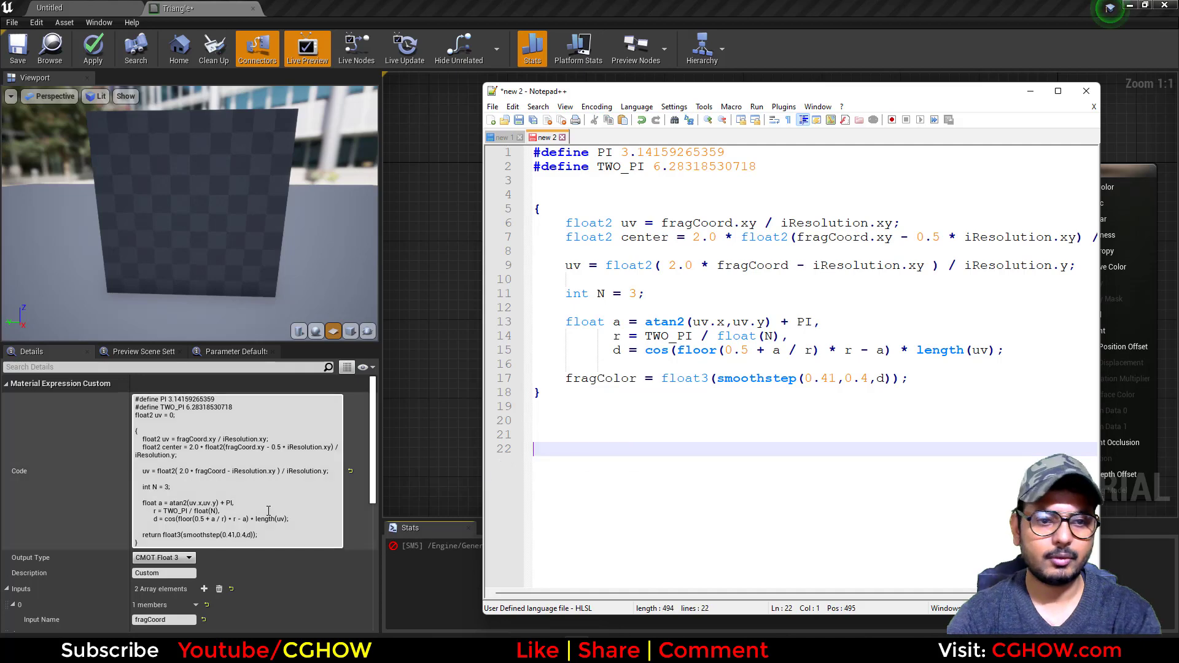
# - Add the line float s = (smoothstep(0.41,0.4,d)); above the return statement in the Custom node's code
pyautogui.click(298, 522)
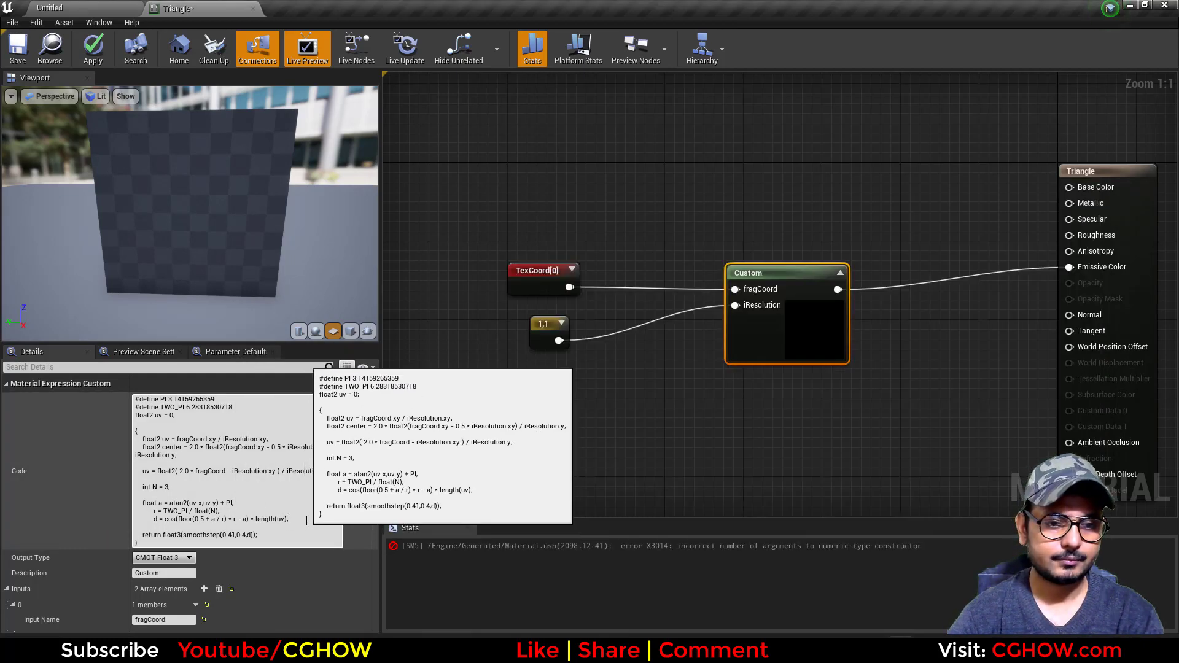
pyautogui.press('Return')
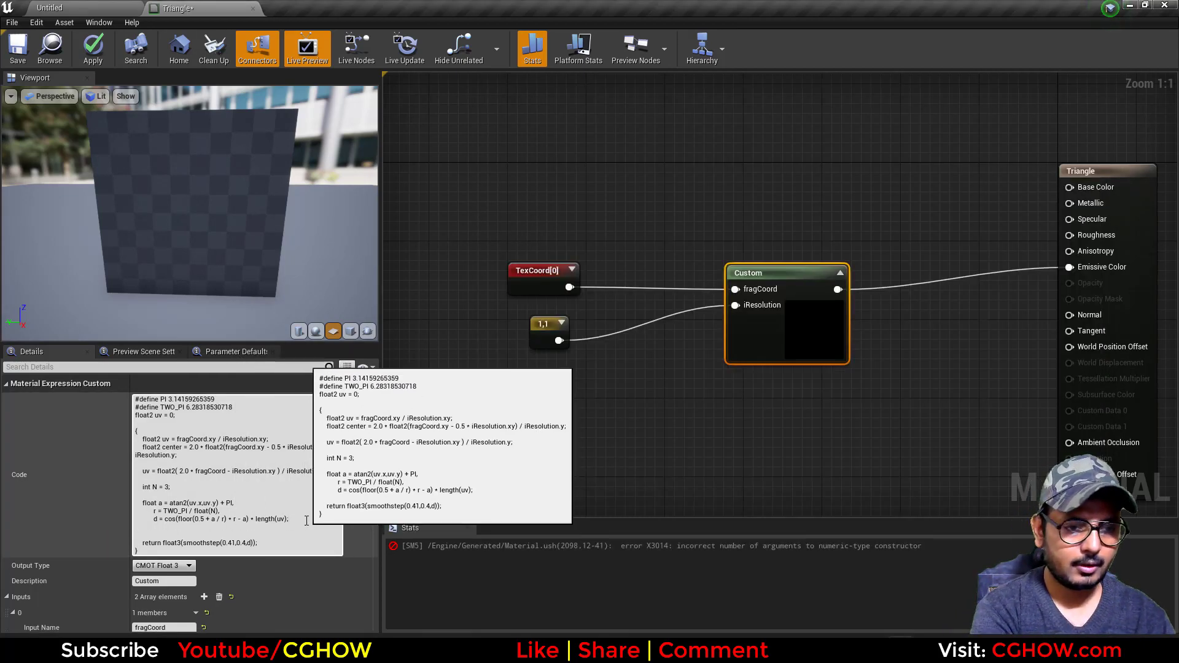
pyautogui.write('float')
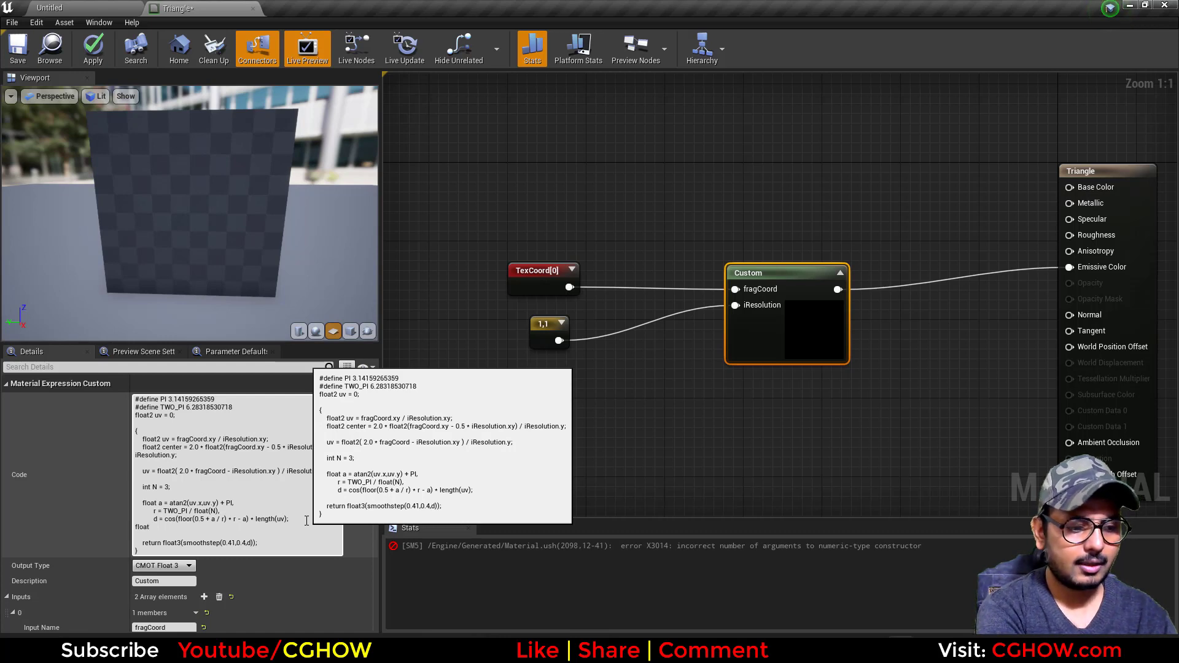
pyautogui.write(' s =')
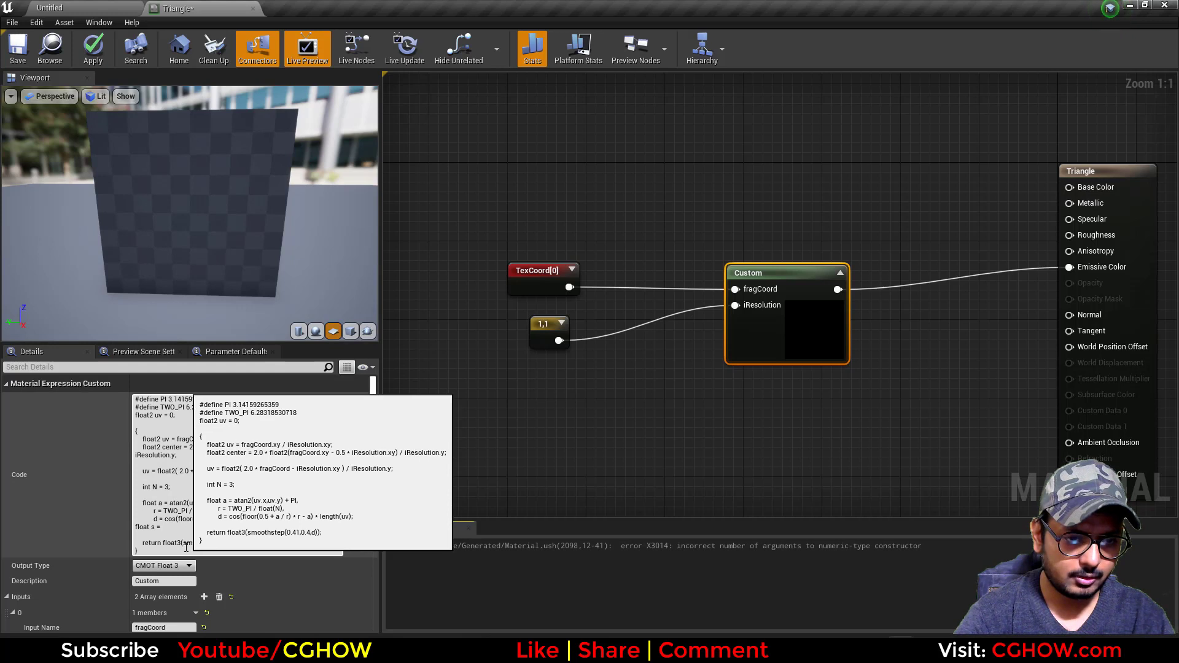
pyautogui.moveTo(182, 543); pyautogui.dragTo(257, 546)
pyautogui.hotkey('ctrl', 'c')
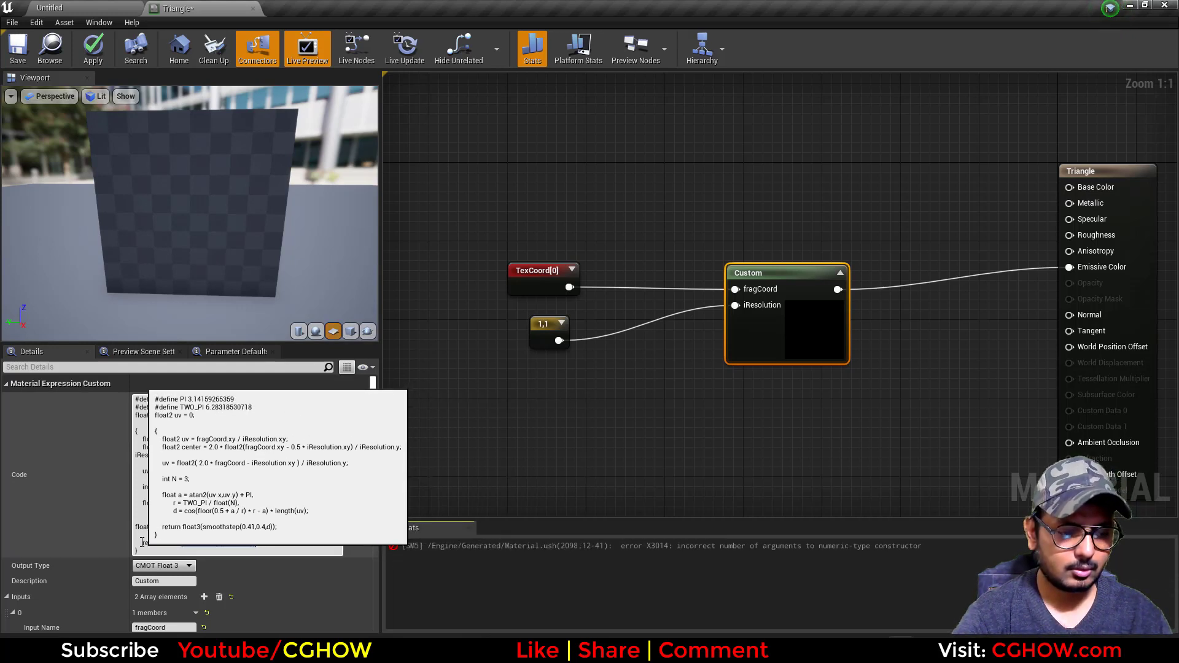
pyautogui.click(172, 528)
pyautogui.hotkey('ctrl', 'v')
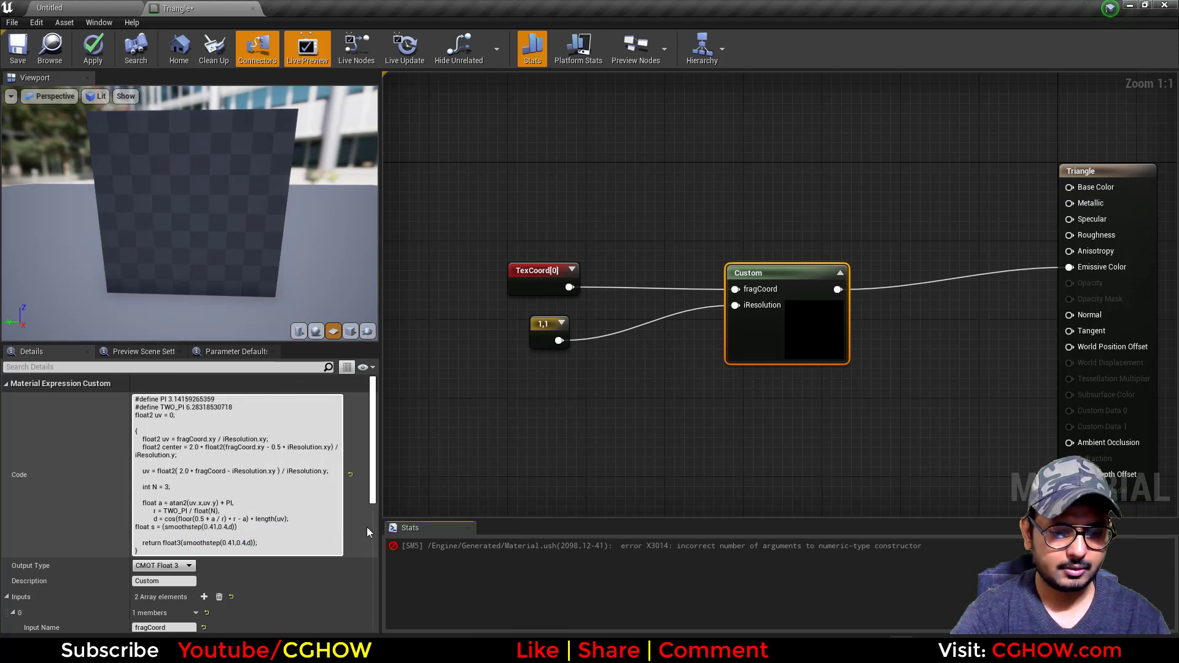
pyautogui.write(';')
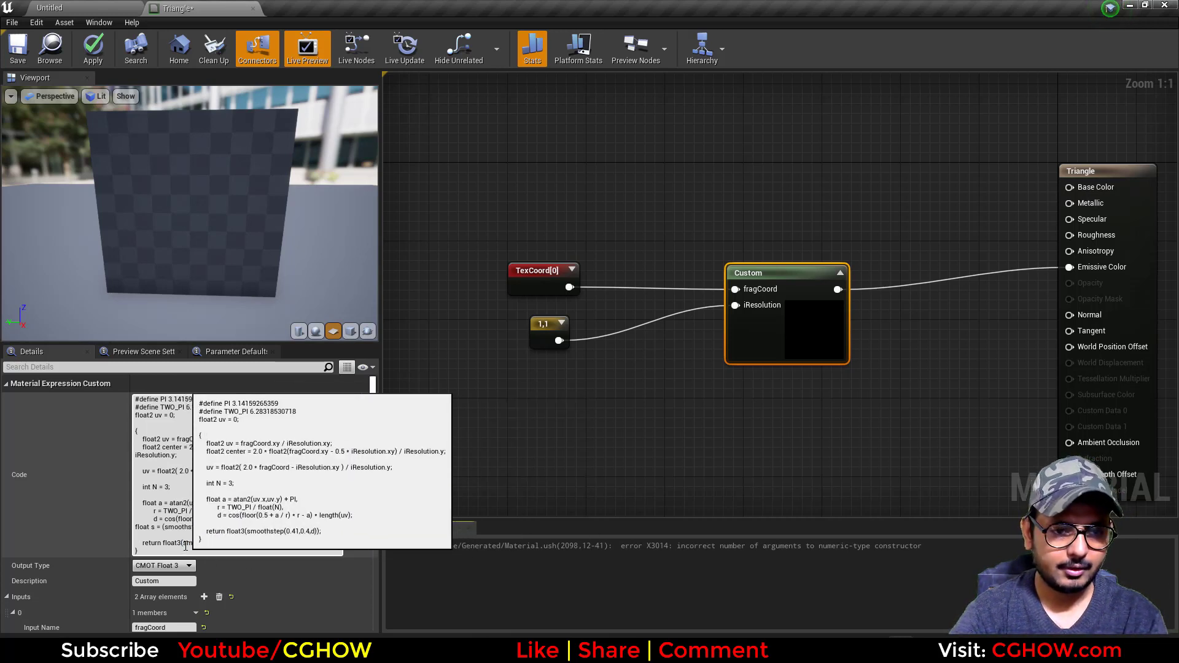
# - Replace the smoothstep argument inside the return statement's float3 with s,s,s in the Custom node's code
pyautogui.press('Delete')
pyautogui.press('Delete')
pyautogui.press('Delete')
pyautogui.press('Delete')
pyautogui.press('Delete')
pyautogui.press('Delete')
pyautogui.press('Delete')
pyautogui.press('Delete')
pyautogui.press('Delete')
pyautogui.press('Delete')
pyautogui.press('Delete')
pyautogui.press('Delete')
pyautogui.press('Delete')
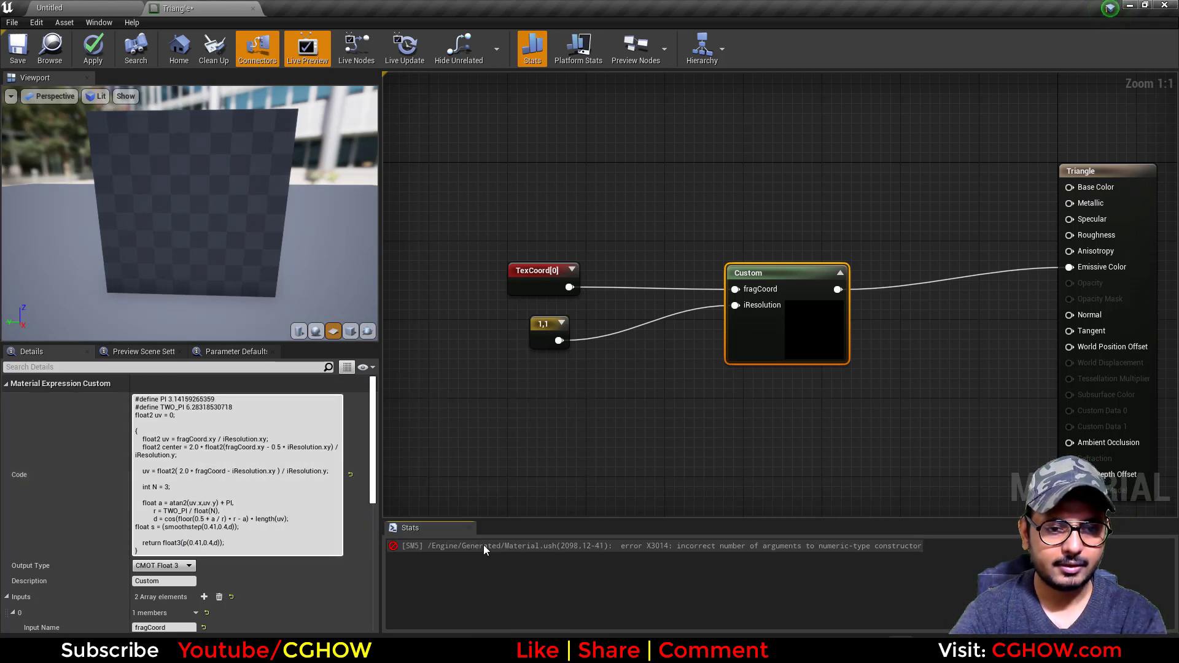
pyautogui.press('Delete')
pyautogui.press('Delete')
pyautogui.press('Delete')
pyautogui.press('Delete')
pyautogui.press('Delete')
pyautogui.press('Delete')
pyautogui.press('Delete')
pyautogui.press('Delete')
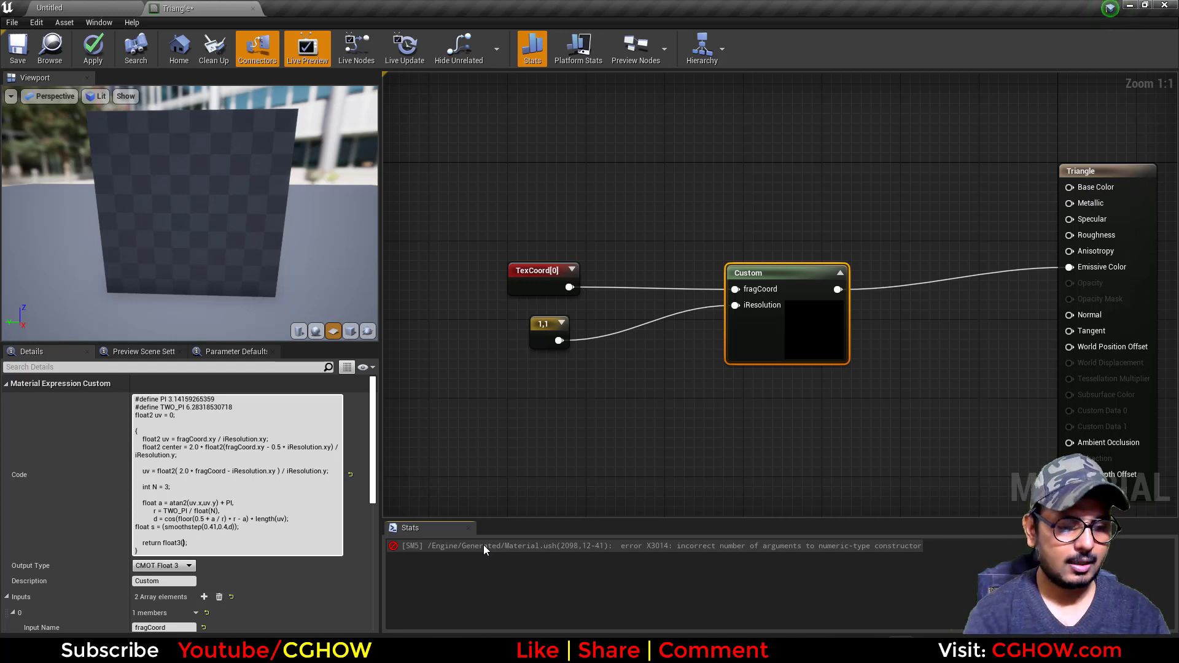
pyautogui.write('s,s,s')
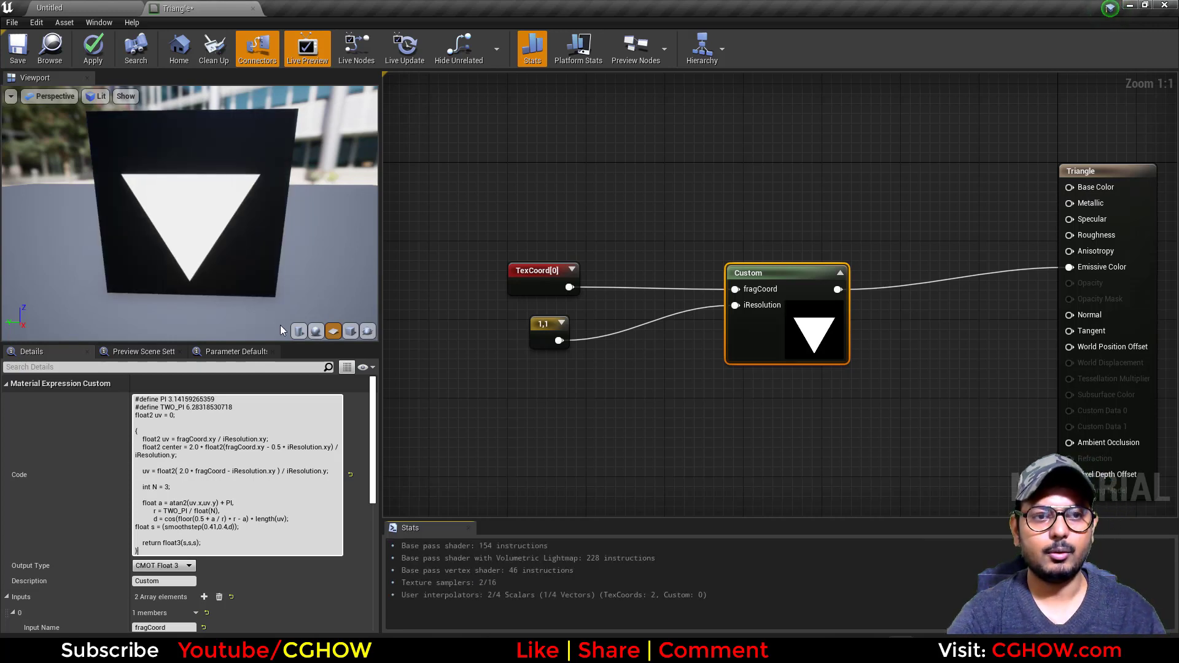
# - Examine the previewed triangle, and highlight the uv and center coordinate lines of the shader code in Notepad++
pyautogui.moveTo(216, 258); pyautogui.dragTo(169, 243)
pyautogui.moveTo(251, 274); pyautogui.dragTo(277, 270)
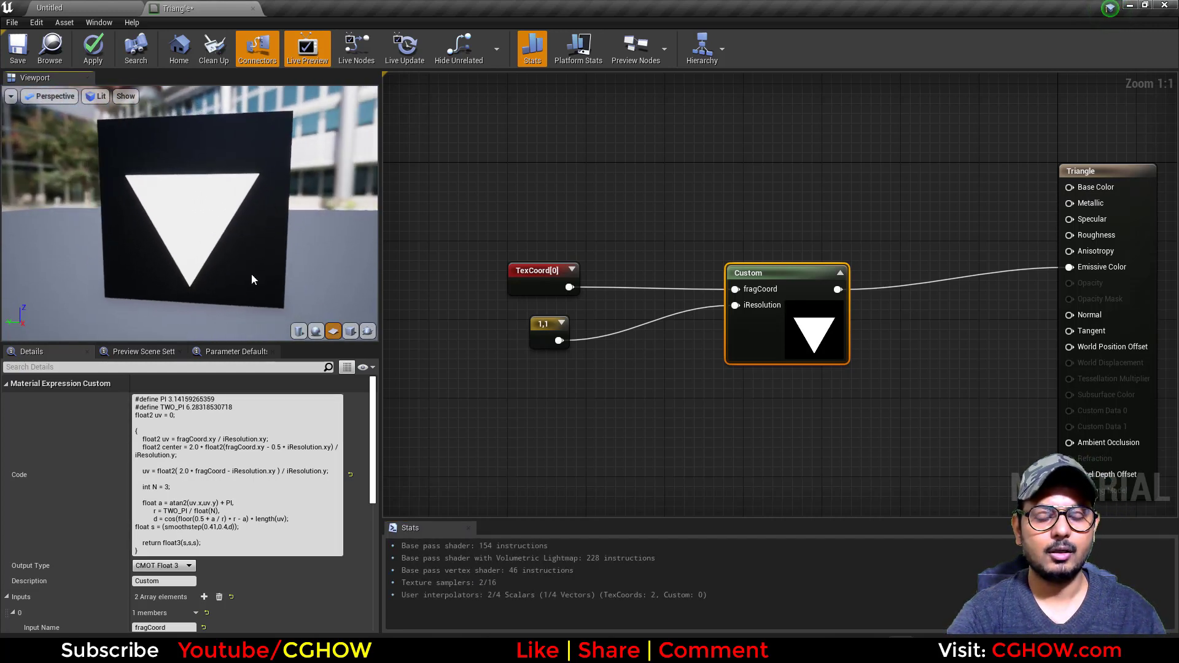
pyautogui.click(578, 647)
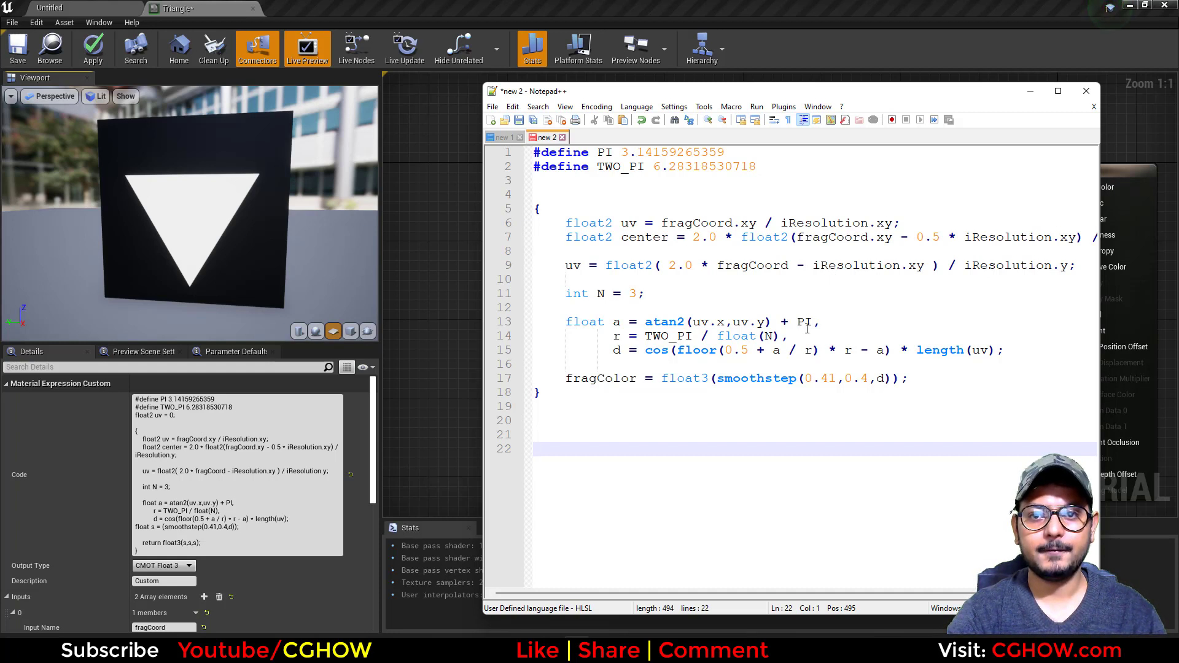
pyautogui.click(623, 247)
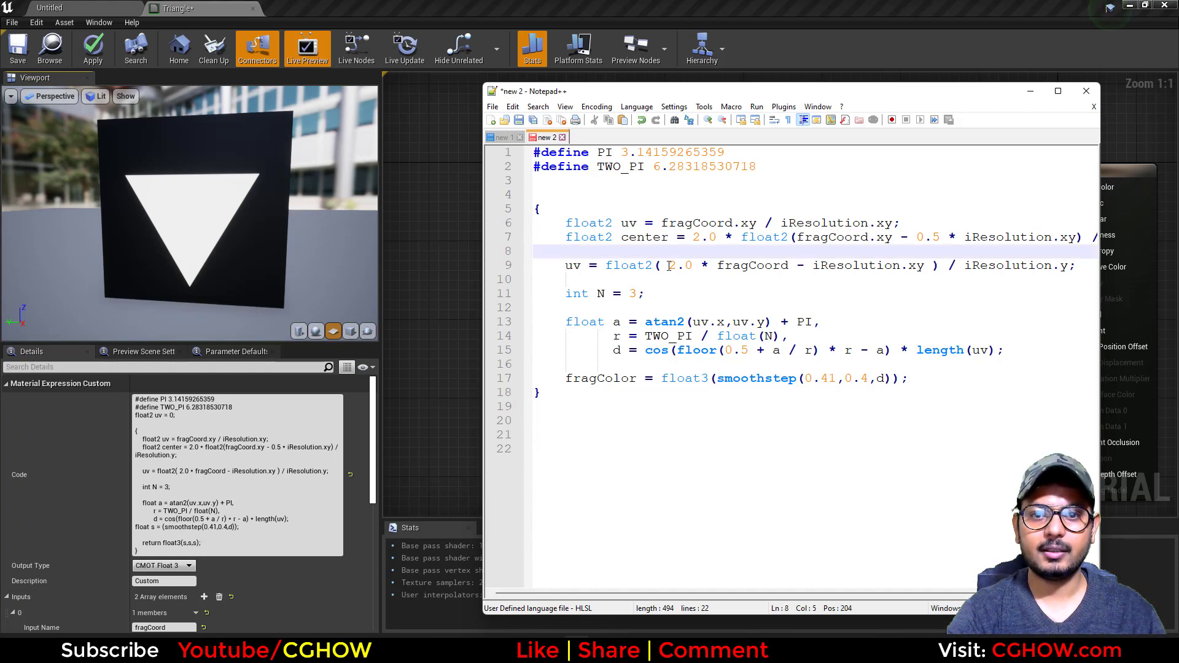
pyautogui.moveTo(653, 280); pyautogui.dragTo(565, 223)
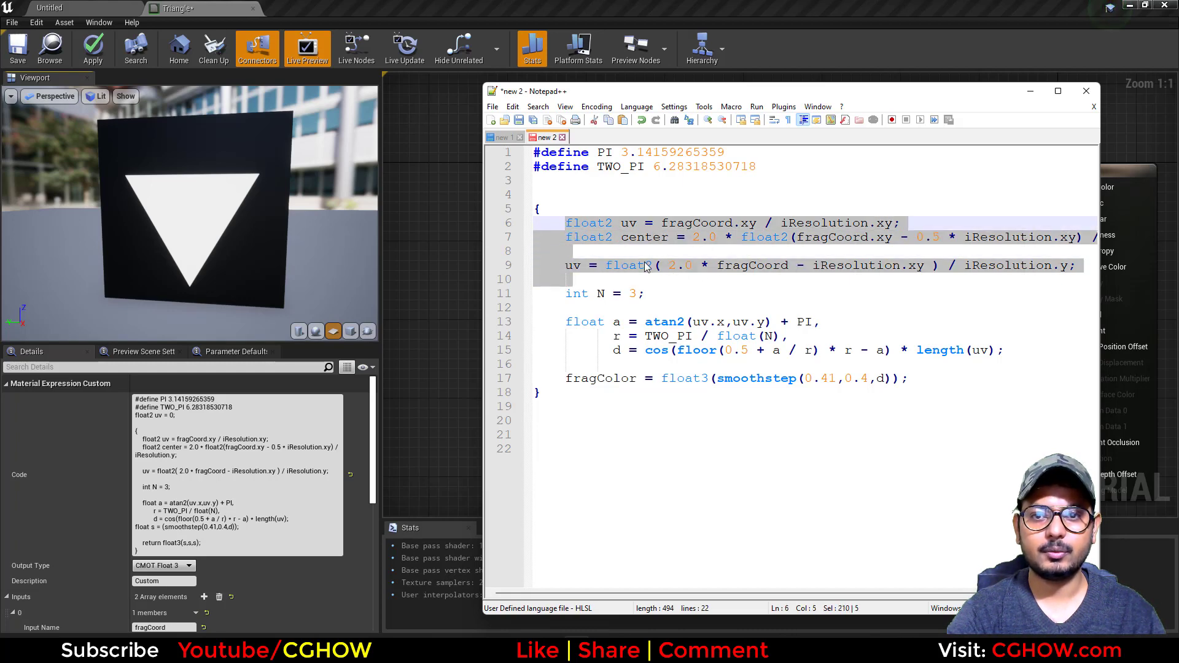
pyautogui.click(685, 254)
# - Back in the Unreal material graph, add a second TexCoord node below the existing nodes and preview it
pyautogui.moveTo(456, 307); pyautogui.dragTo(550, 216, button='right')
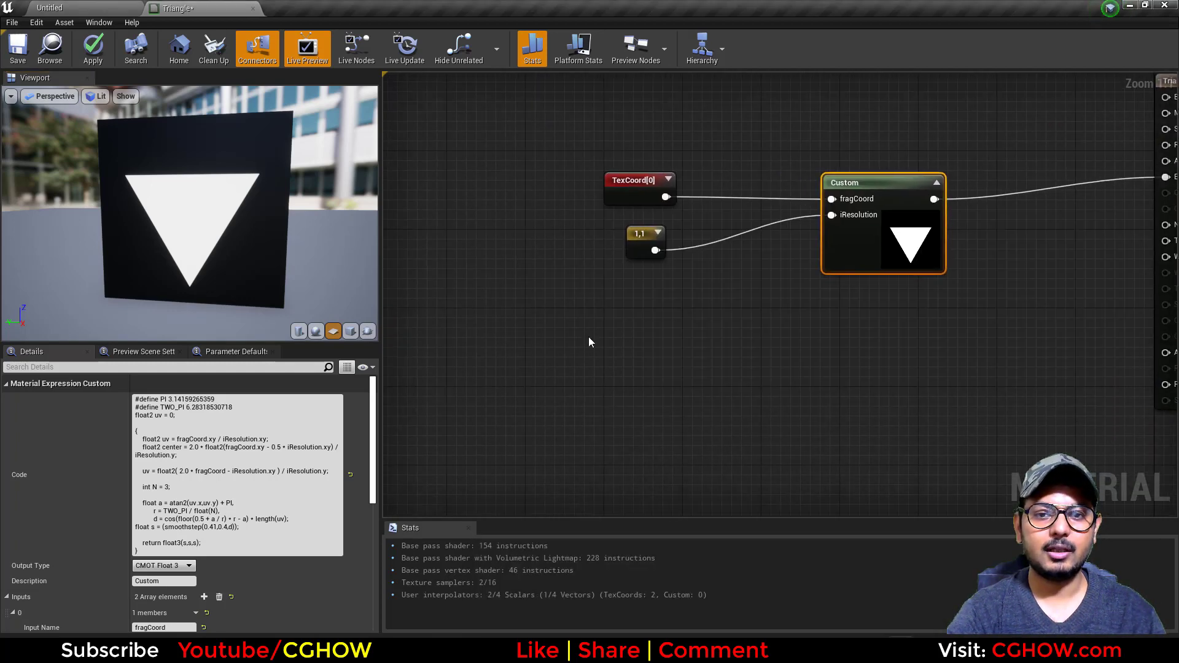
pyautogui.moveTo(594, 333); pyautogui.dragTo(569, 341, button='right')
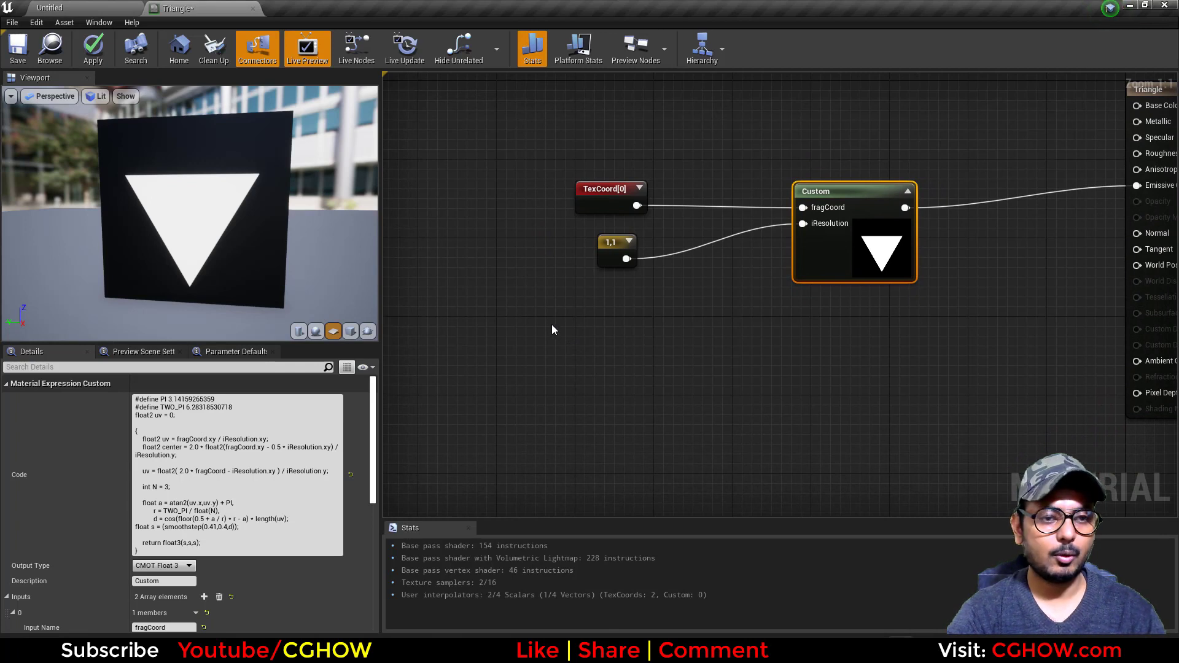
pyautogui.press('u')
pyautogui.click(530, 342)
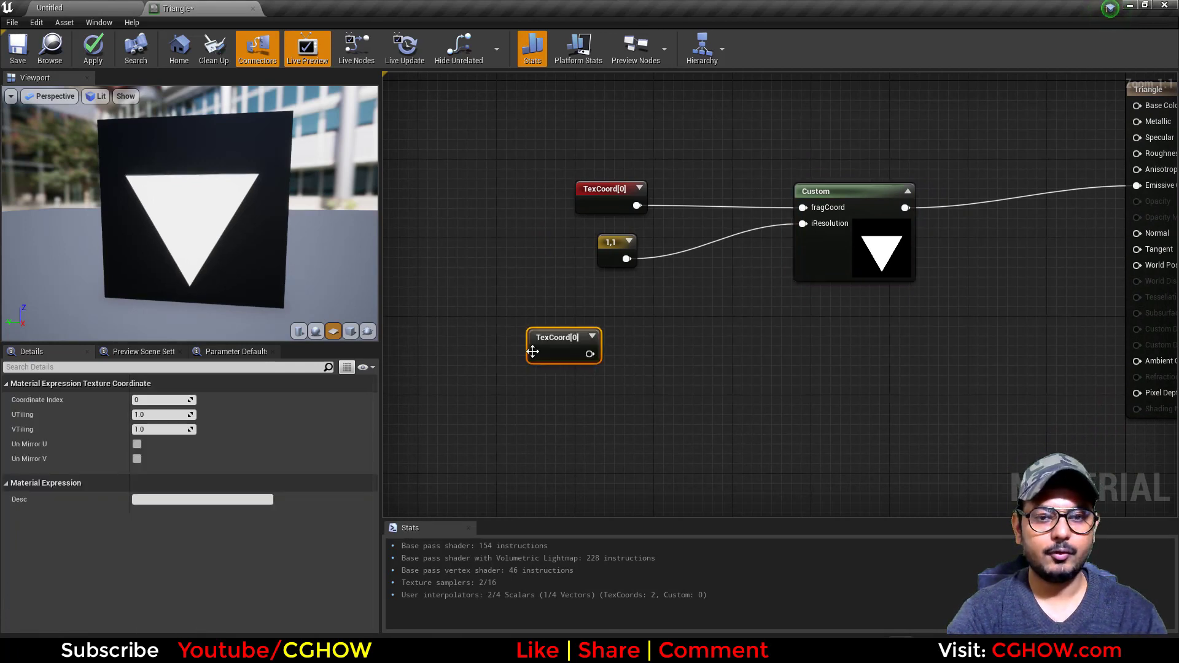
pyautogui.press('space')
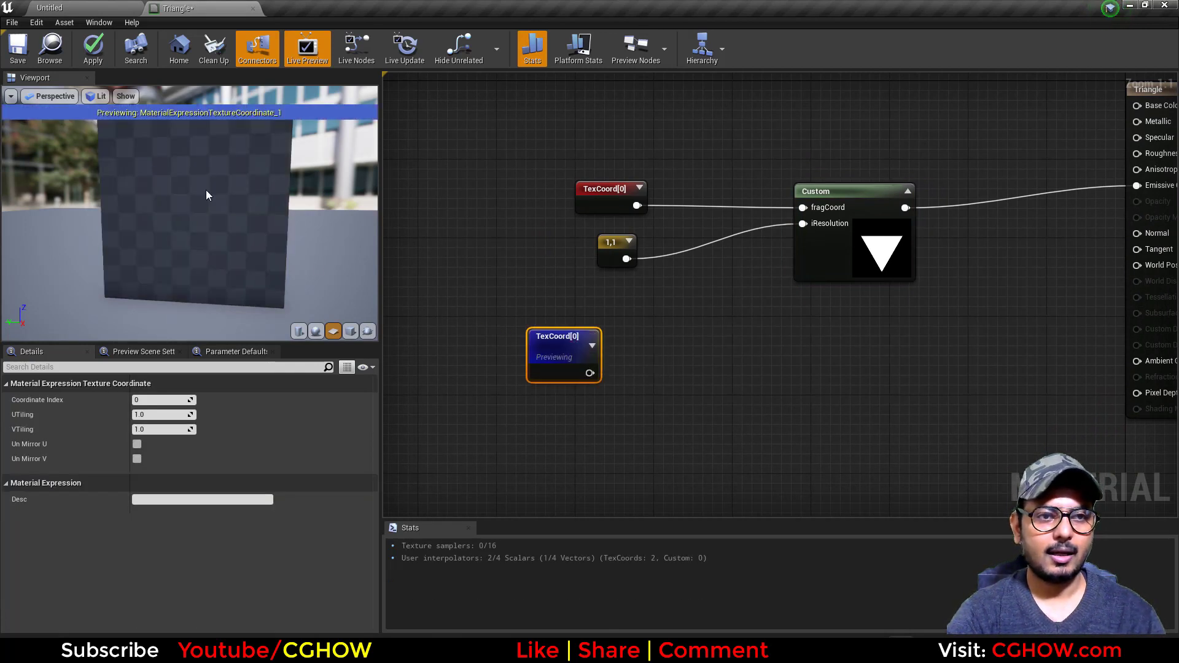
# - Add a Subtract node fed by the new TexCoord through input A, preview it, and set Const B to 0.5
pyautogui.rightClick(610, 352)
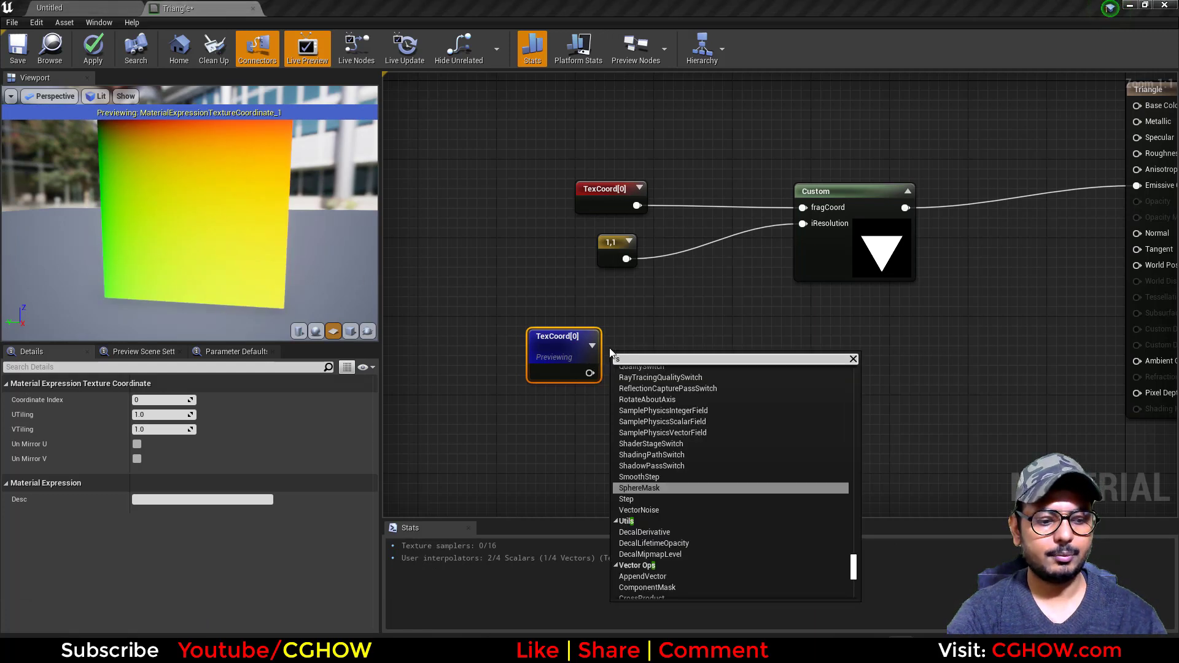
pyautogui.write('sub')
pyautogui.click(643, 422)
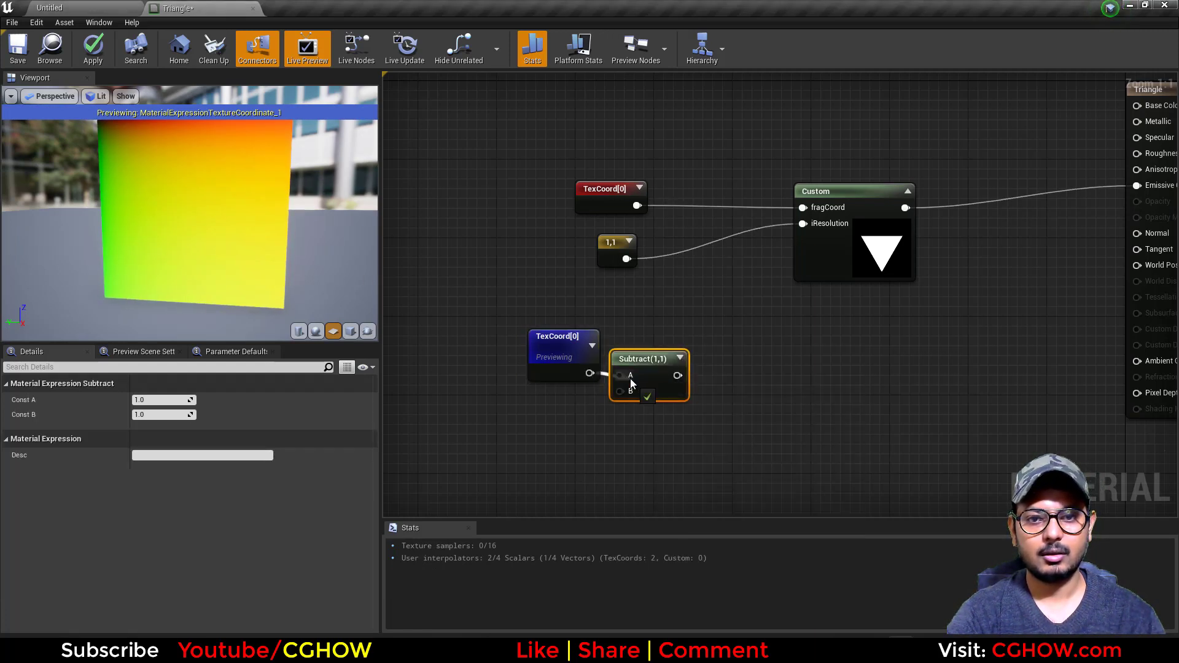
pyautogui.press('space')
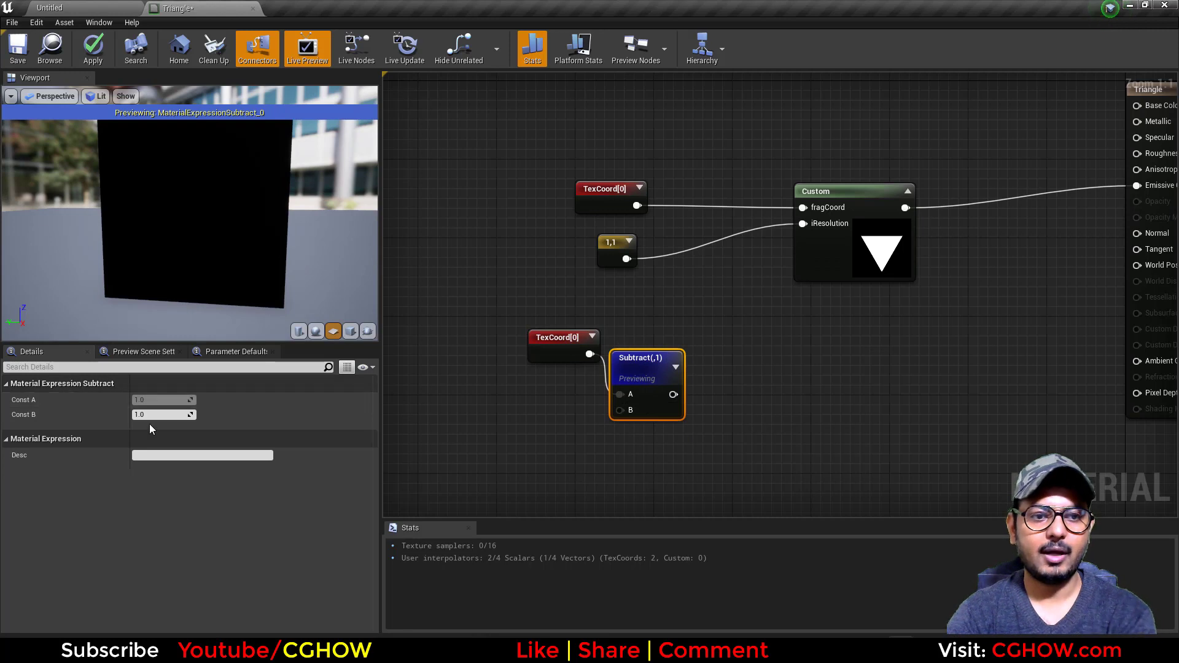
pyautogui.click(149, 416)
pyautogui.write('0.5')
pyautogui.press('Return')
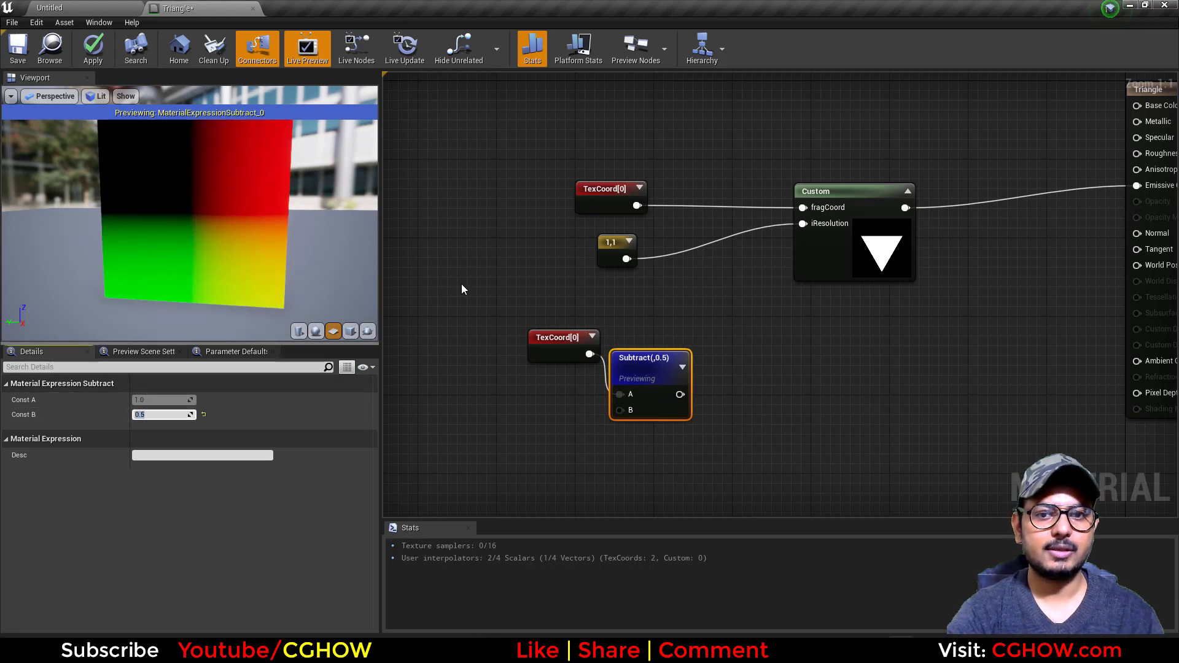
# - Add a Divide node fed by the Subtract output through input A, preview it, and set Const B to 0.5
pyautogui.click(710, 370)
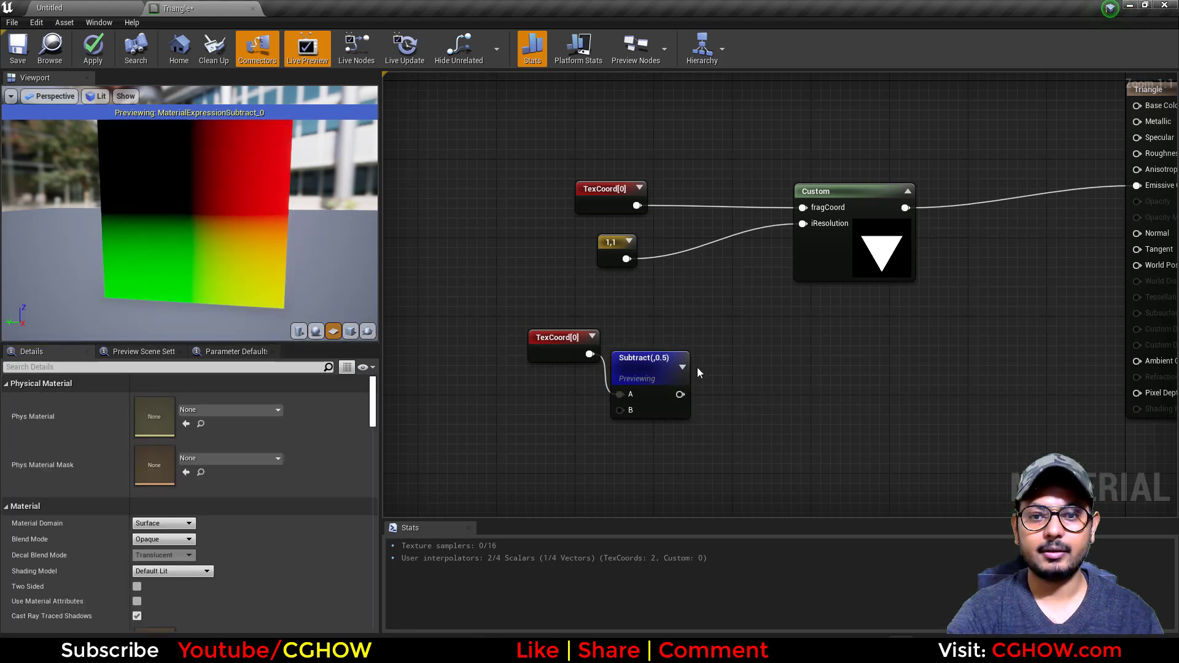
pyautogui.press('d')
pyautogui.click(698, 367)
pyautogui.moveTo(679, 397); pyautogui.dragTo(713, 392)
pyautogui.press('space')
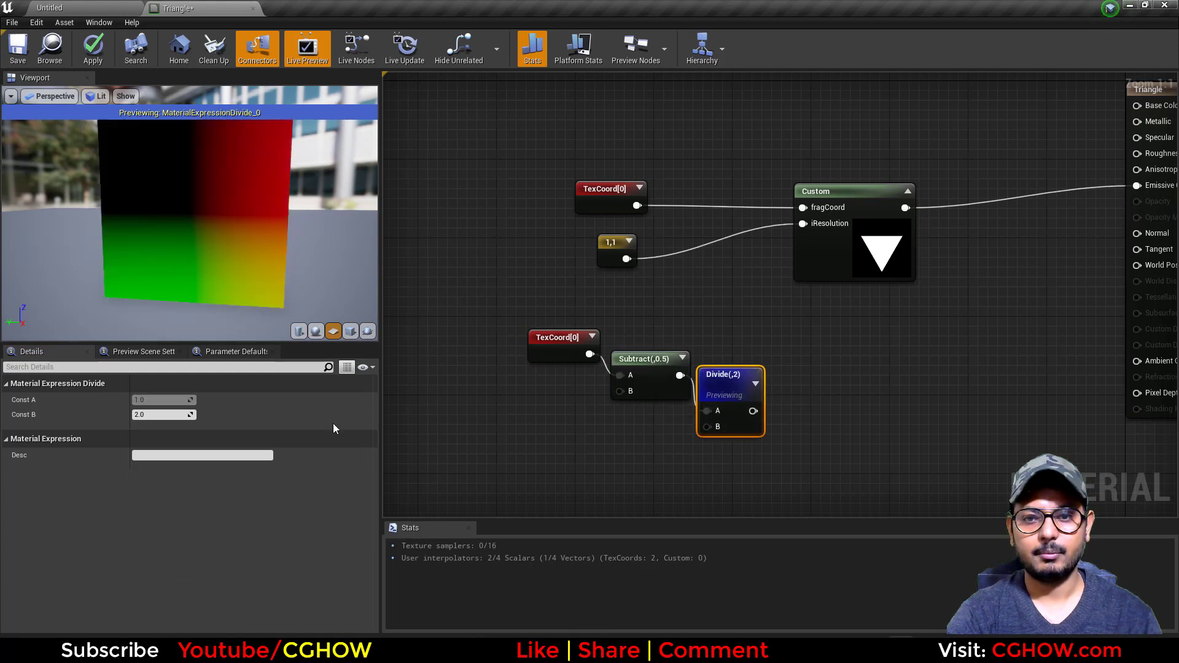
pyautogui.click(152, 415)
pyautogui.write('.5')
pyautogui.press('Return')
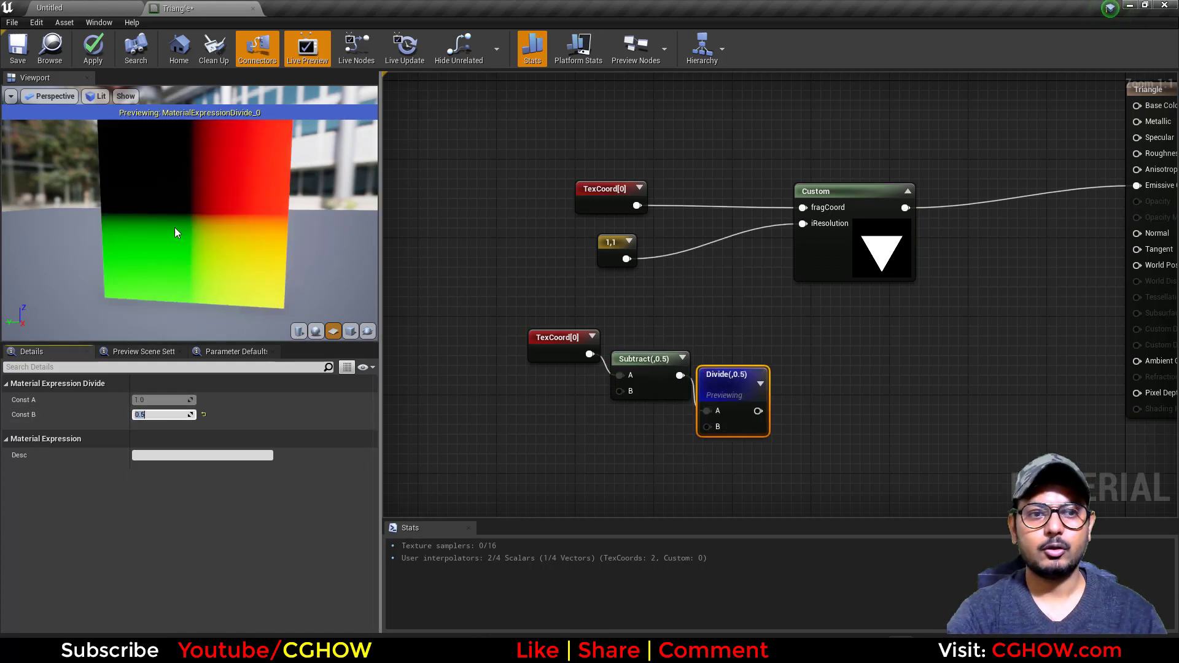
# - In the Custom node's code, delete everything from / iResolution.xy in the uv declaration through the end of the uv reassignment line
pyautogui.moveTo(519, 321); pyautogui.dragTo(757, 454)
pyautogui.click(819, 260)
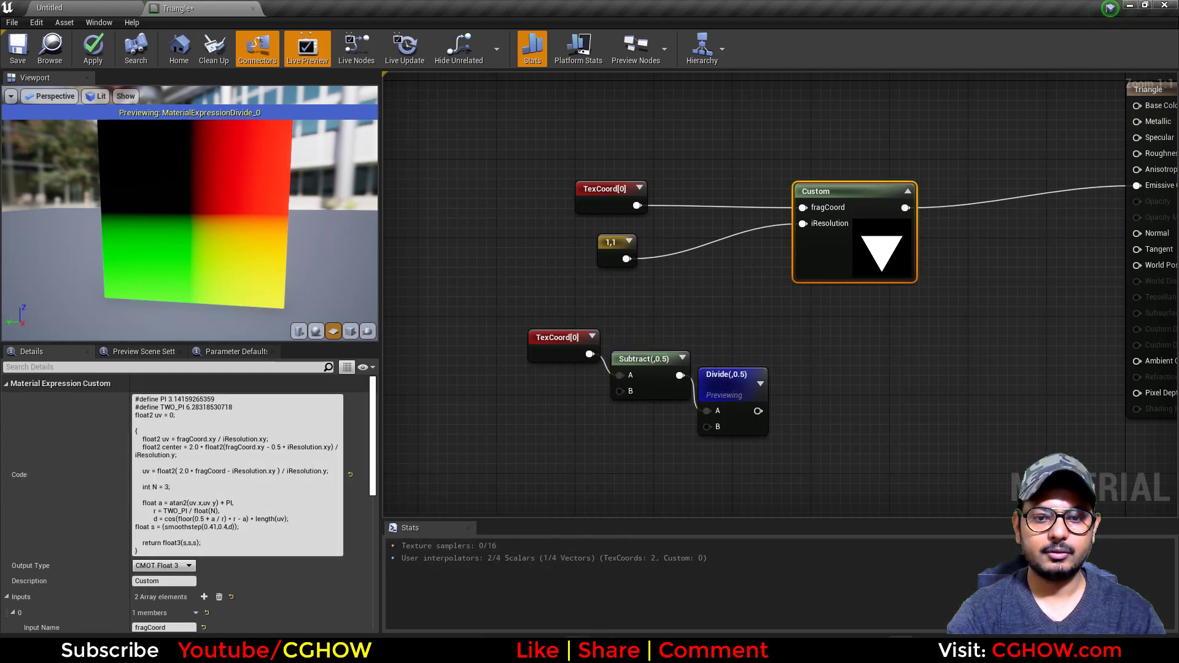
pyautogui.click(593, 650)
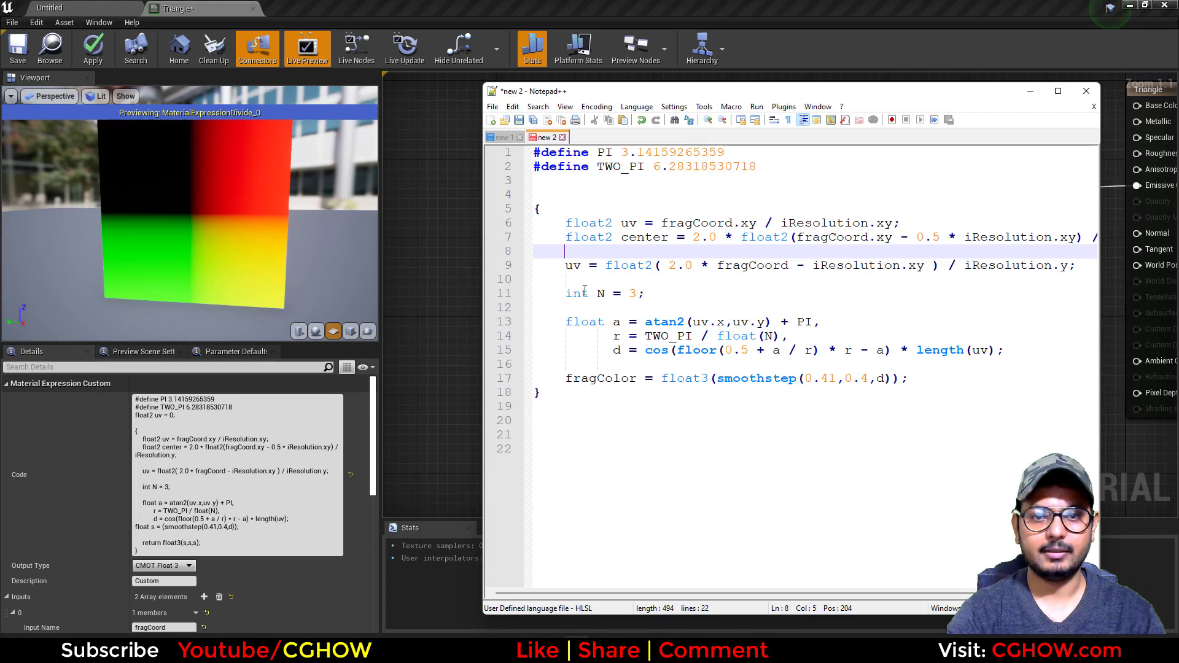
pyautogui.click(183, 440)
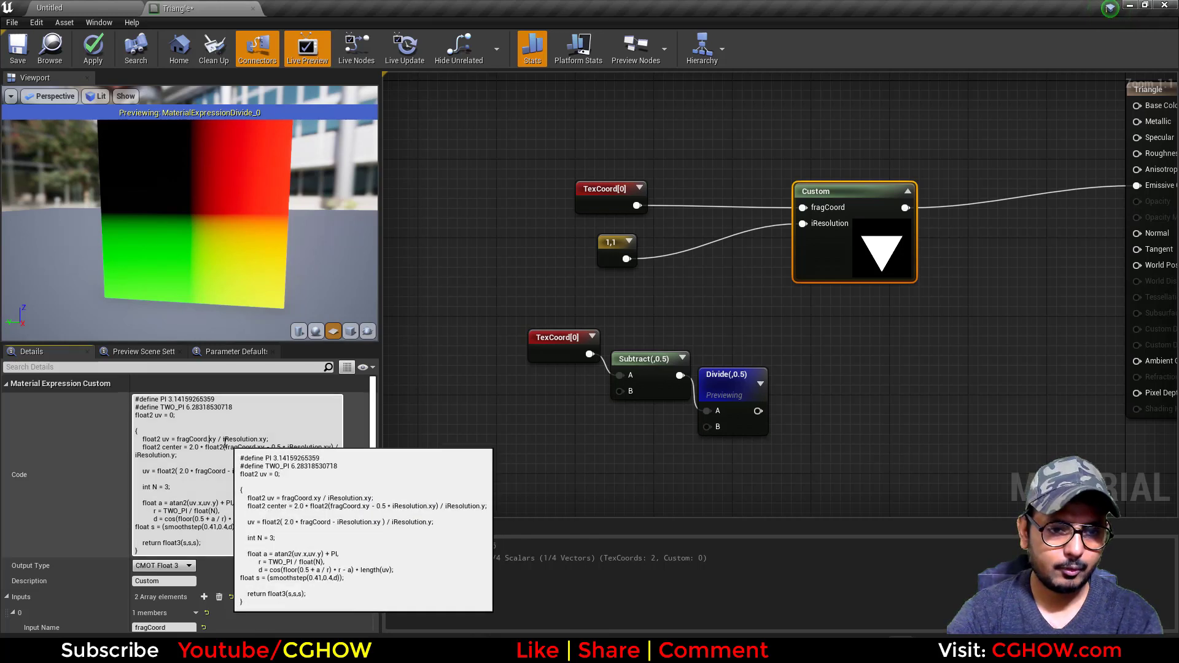
pyautogui.moveTo(217, 439); pyautogui.dragTo(351, 475)
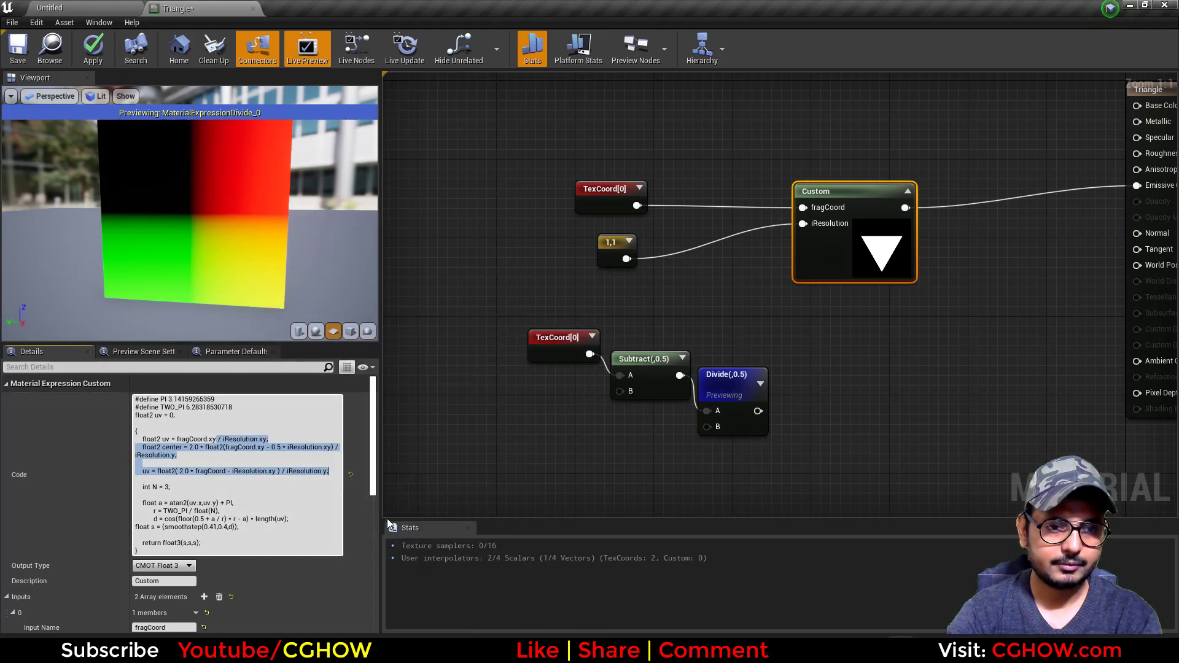
pyautogui.press('BackSpace')
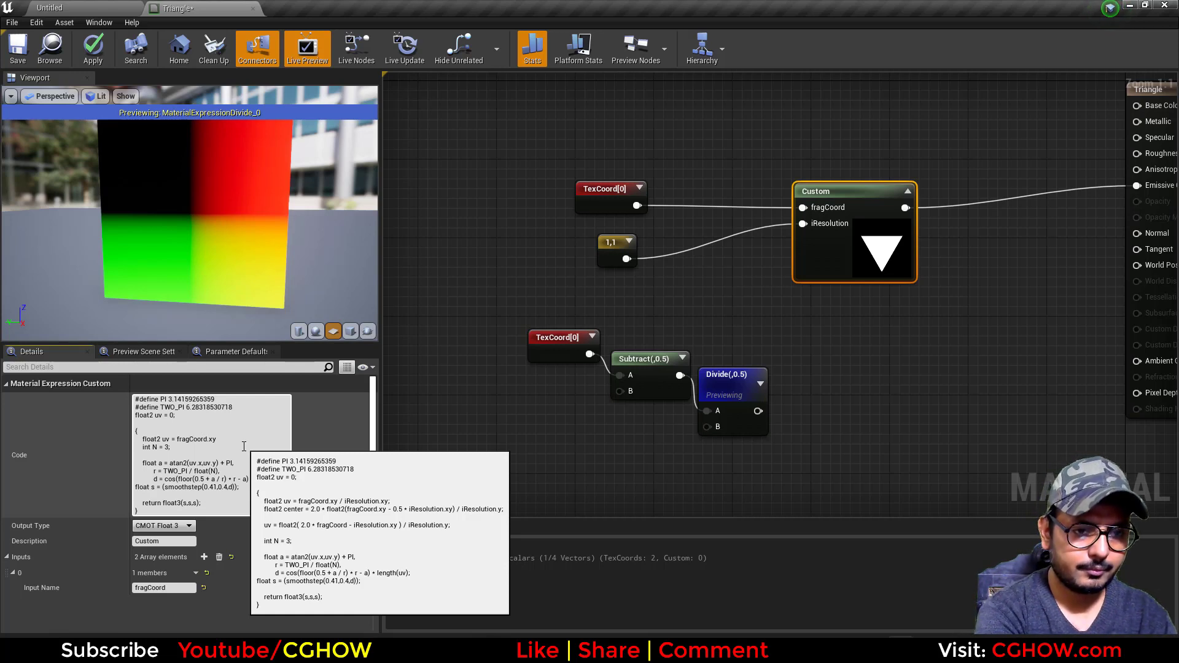
# - Complete the uv declaration as float2 uv = ((fragCoord.xy-.5)/.5) in the Custom node's code
pyautogui.write('-')
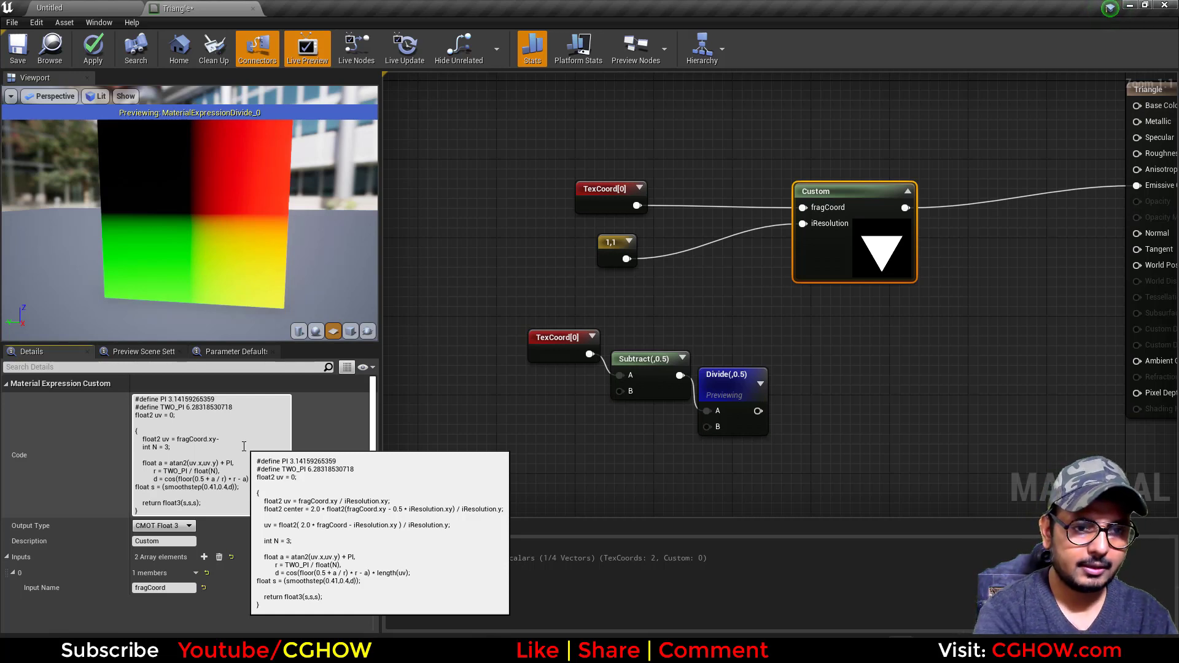
pyautogui.write('.5)/.5')
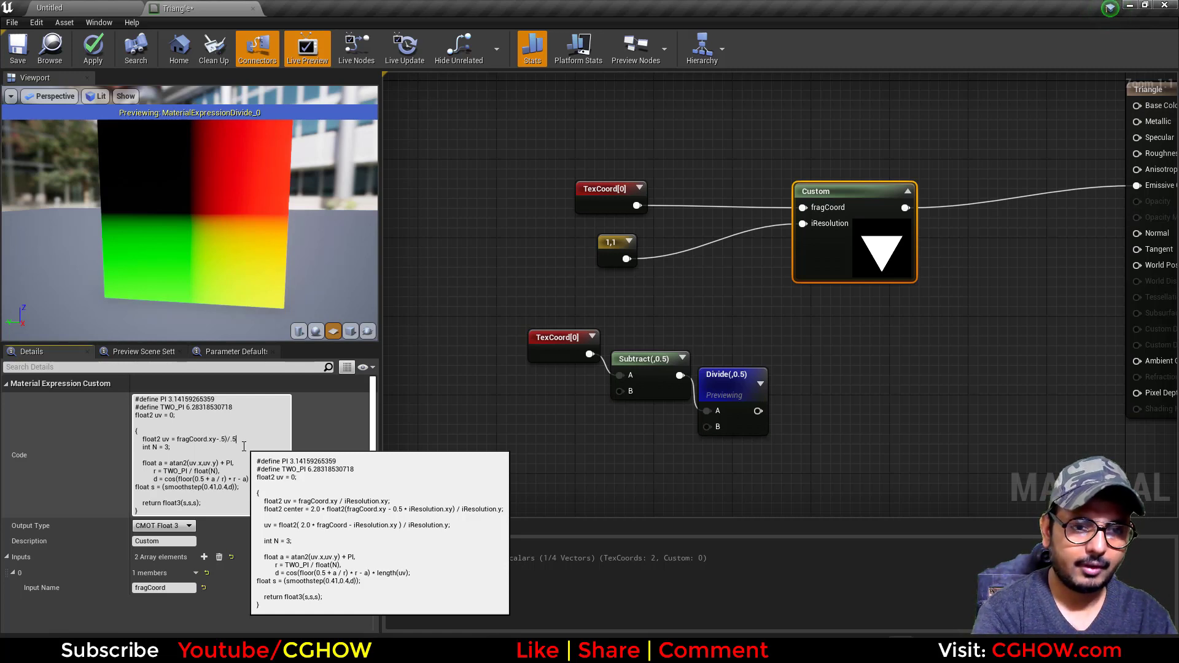
pyautogui.write(')')
pyautogui.press('Left')
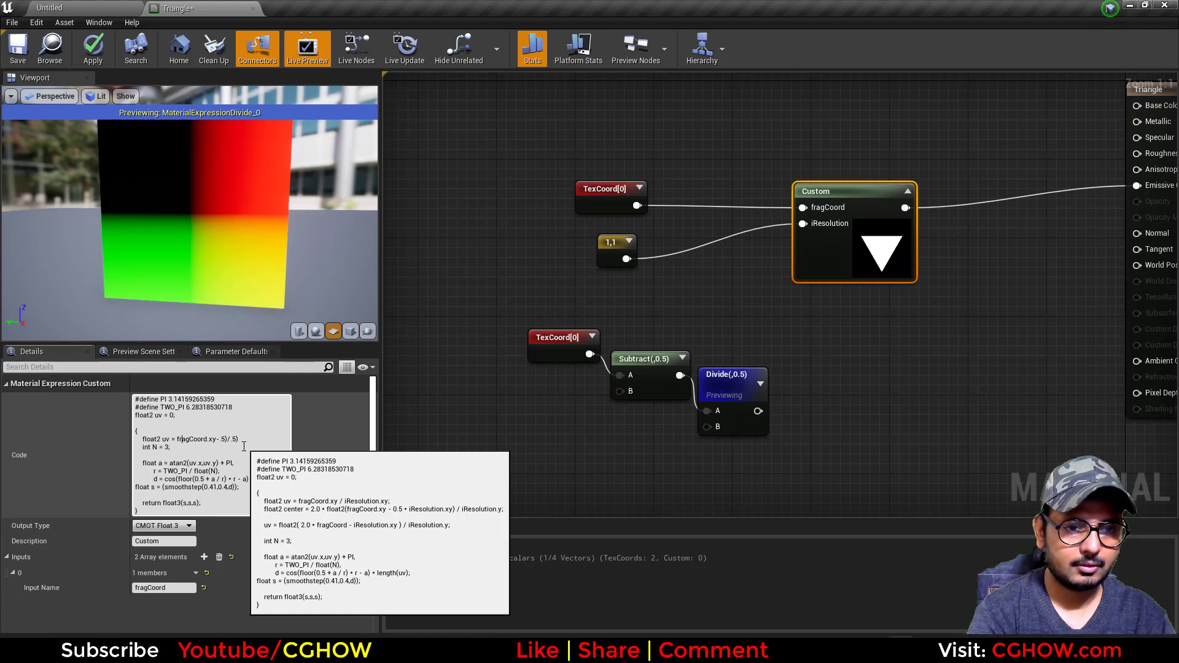
pyautogui.write('((')
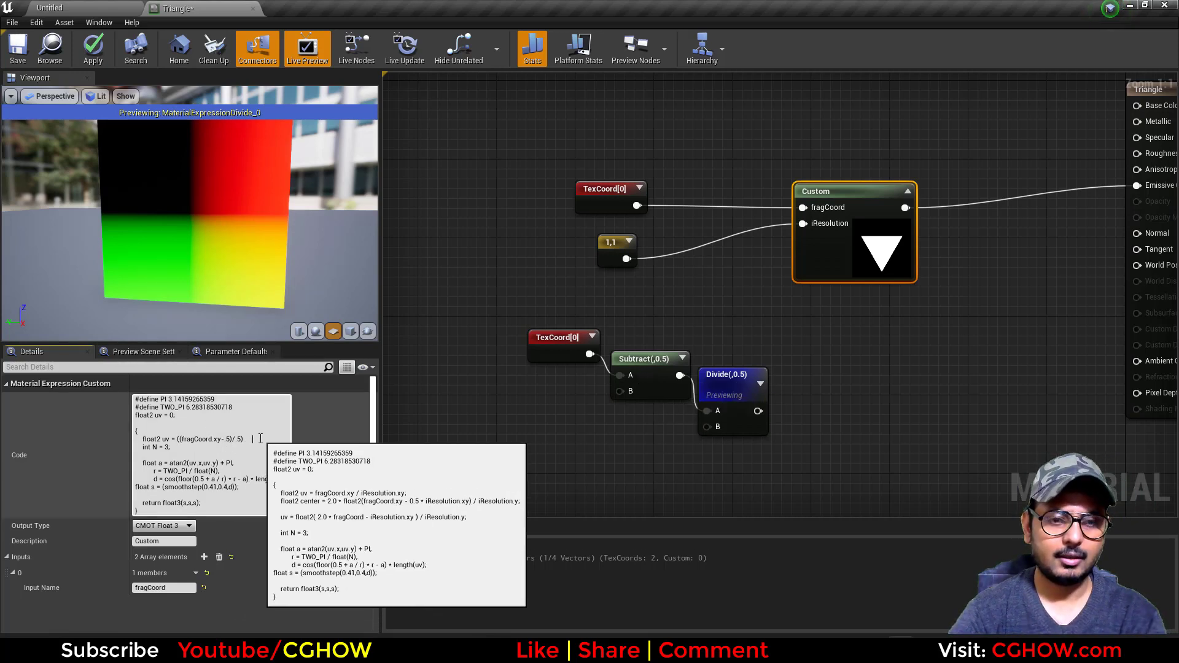
pyautogui.press('Return')
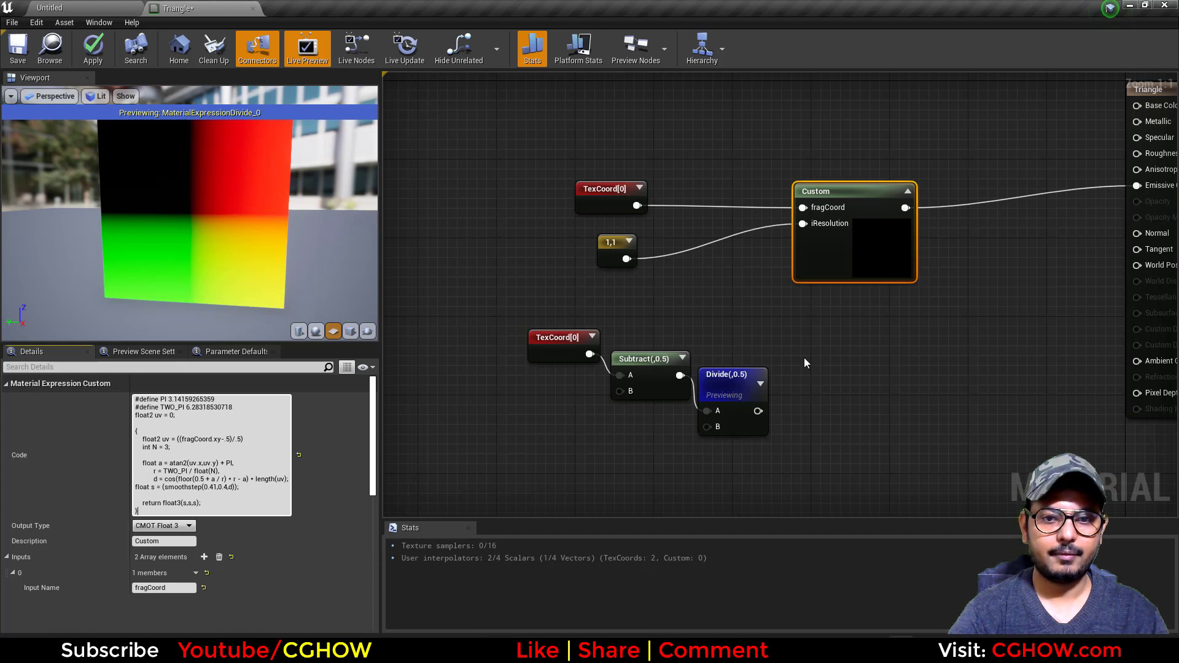
# - Preview the Custom node and end the uv declaration in its code with a semicolon
pyautogui.click(877, 251)
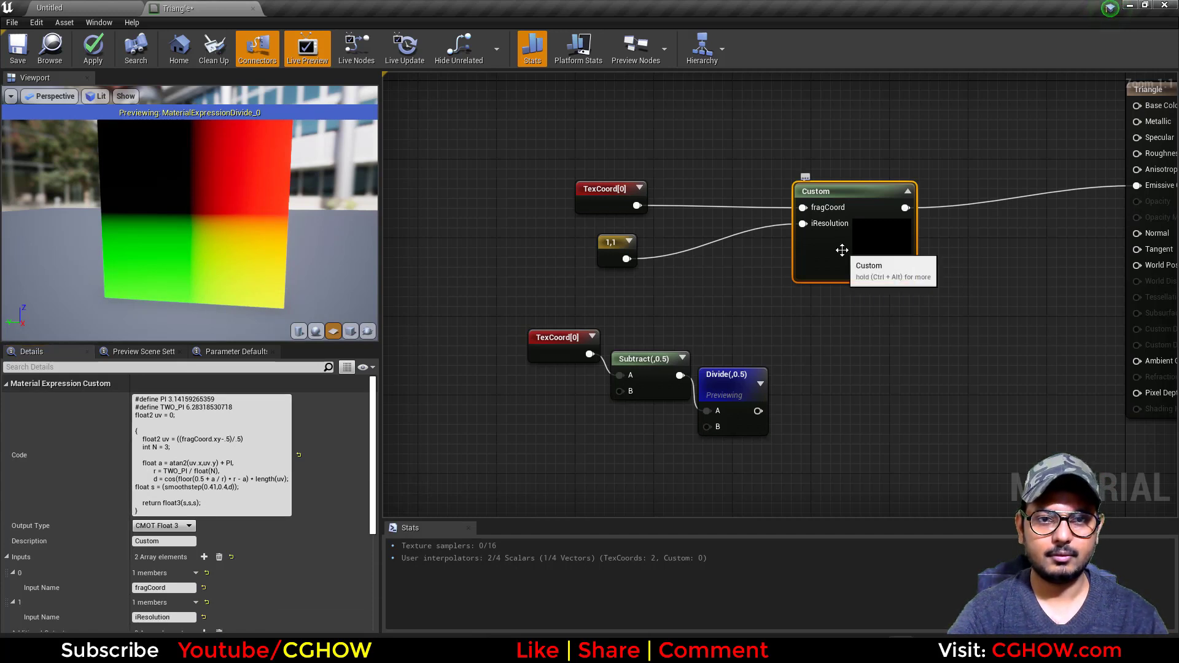
pyautogui.press('space')
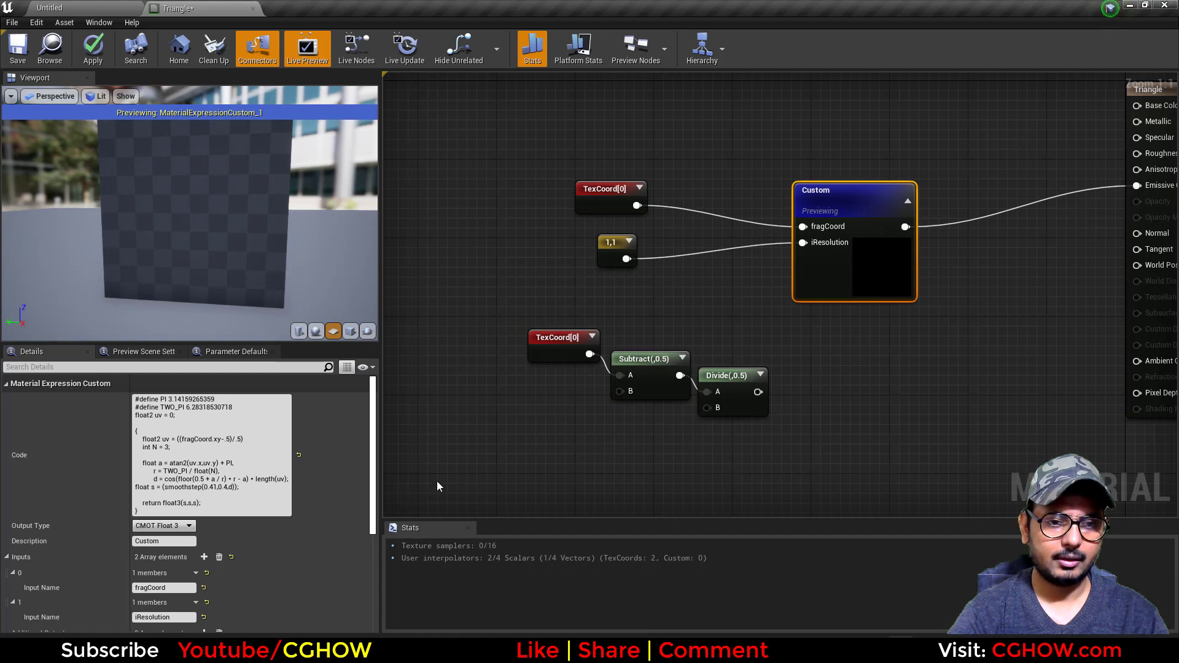
pyautogui.click(254, 440)
pyautogui.write(';')
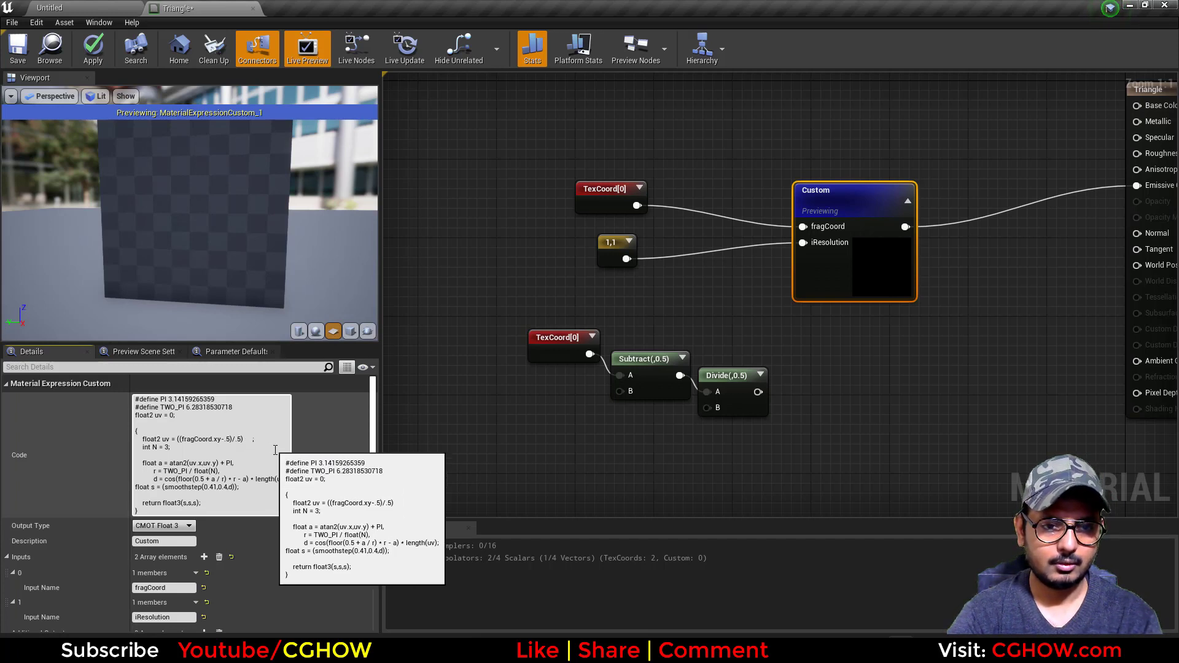
pyautogui.press('Return')
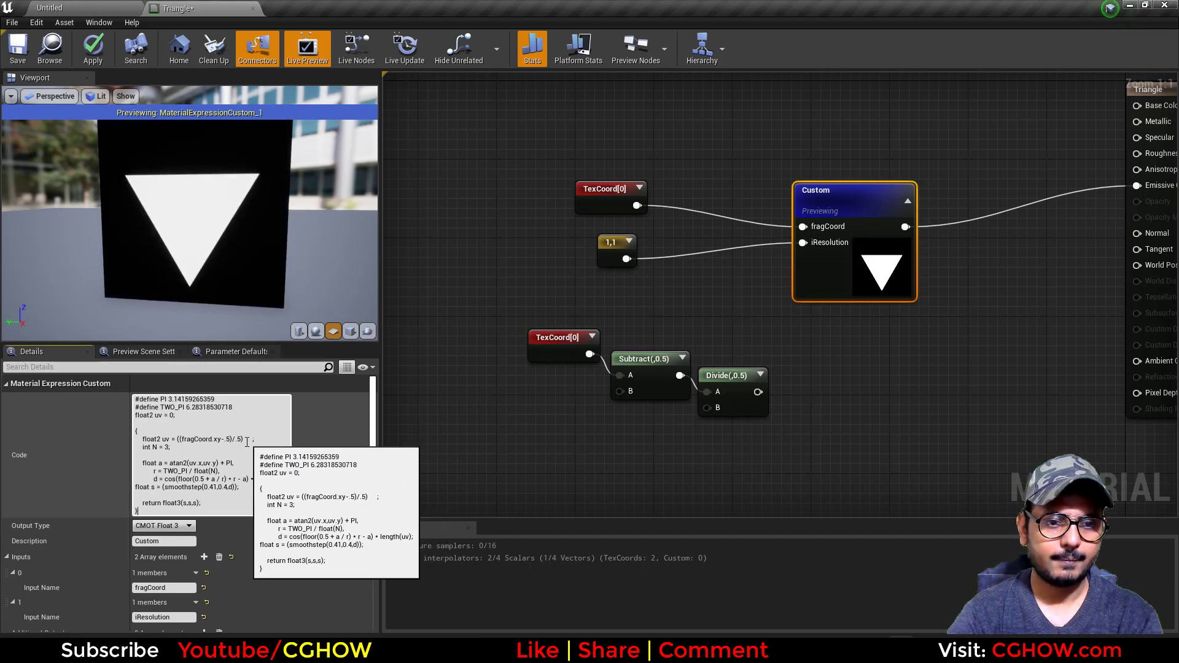
pyautogui.press('Delete')
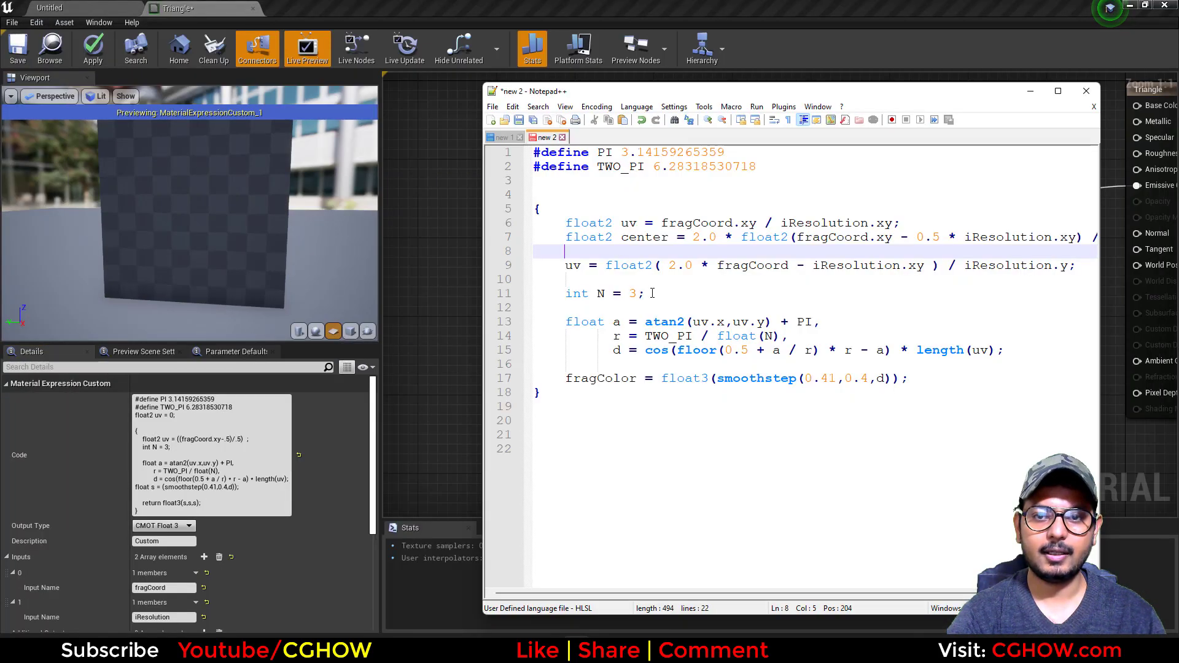
# - In Notepad++, reduce the uv code to float2 uv = ((fragCoord.xy-.5)/.5), removing the center and uv reassignment lines and the extra blank line
pyautogui.click(661, 279)
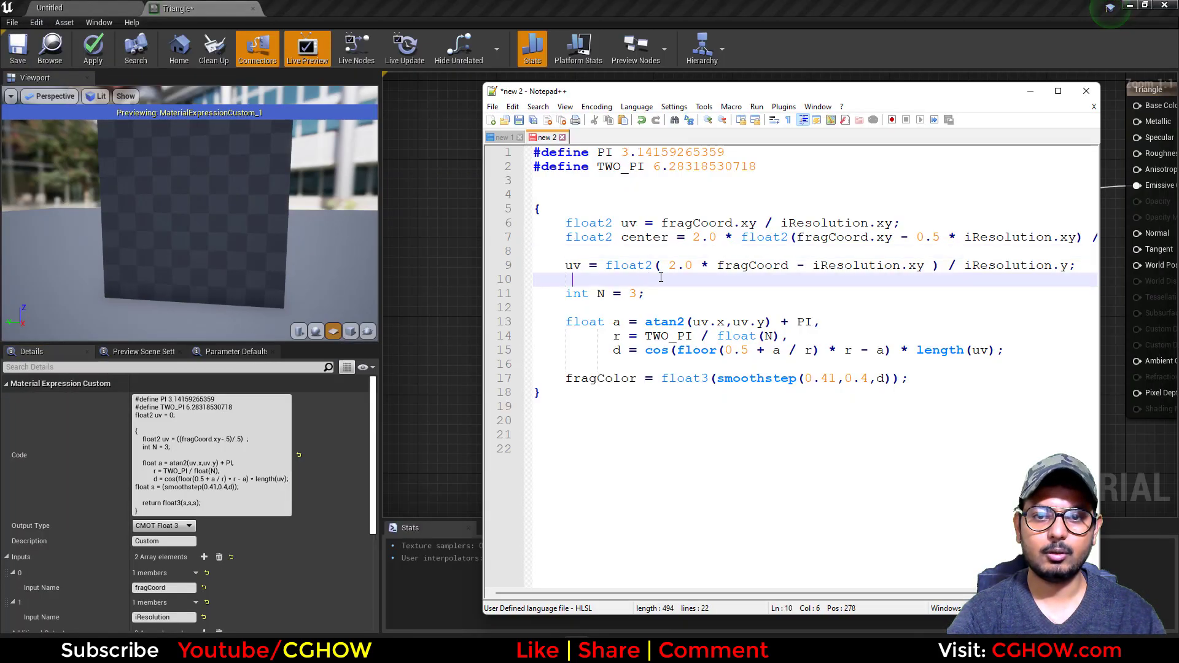
pyautogui.moveTo(1076, 269); pyautogui.dragTo(566, 241)
pyautogui.press('BackSpace')
pyautogui.moveTo(764, 224); pyautogui.dragTo(924, 224)
pyautogui.press('BackSpace')
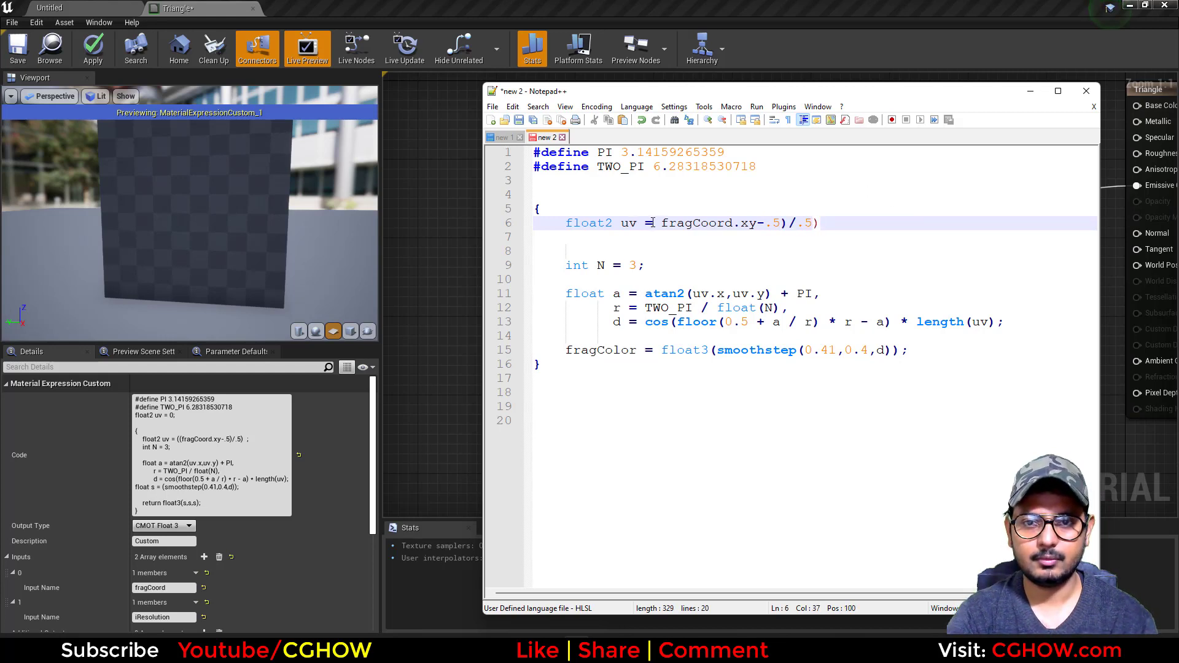
pyautogui.click(677, 252)
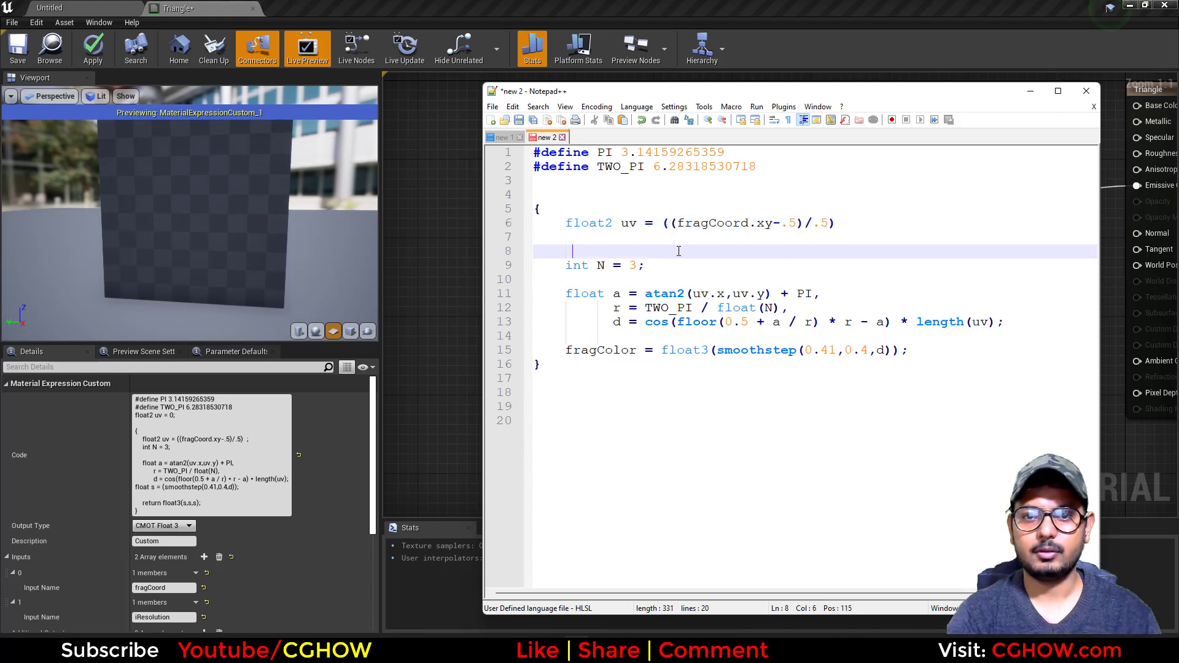
pyautogui.click(571, 240)
pyautogui.press('Delete')
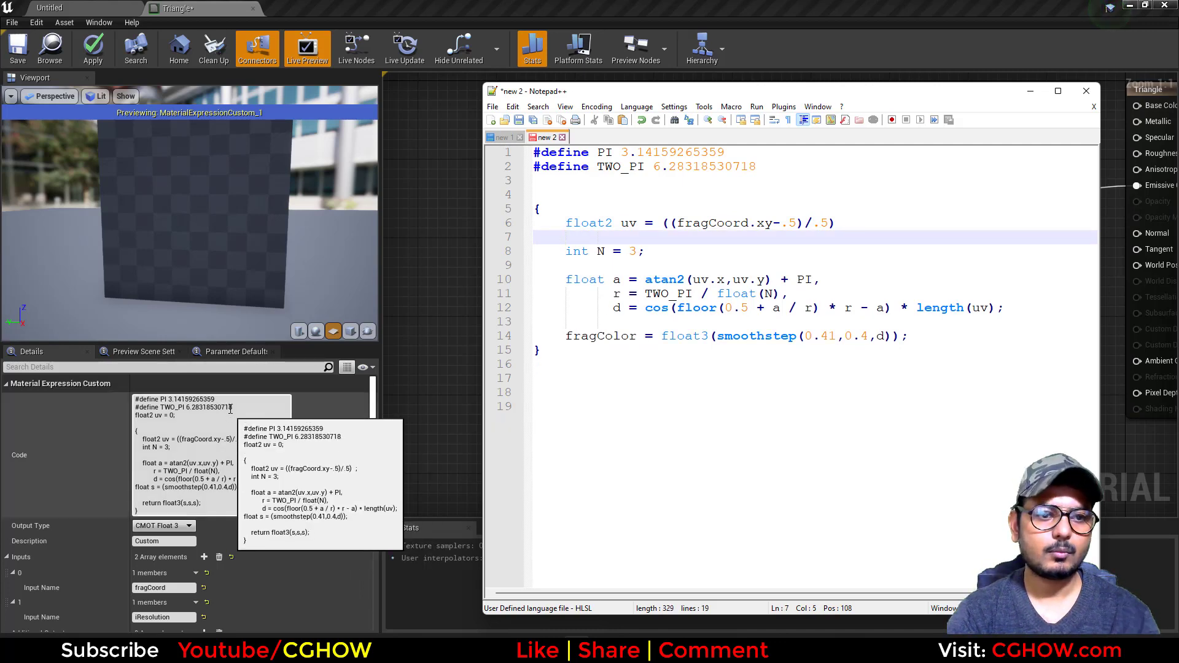
# - Back in the Unreal material graph, delete the unconnected test chain of TexCoord, Subtract and Divide nodes
pyautogui.click(434, 361)
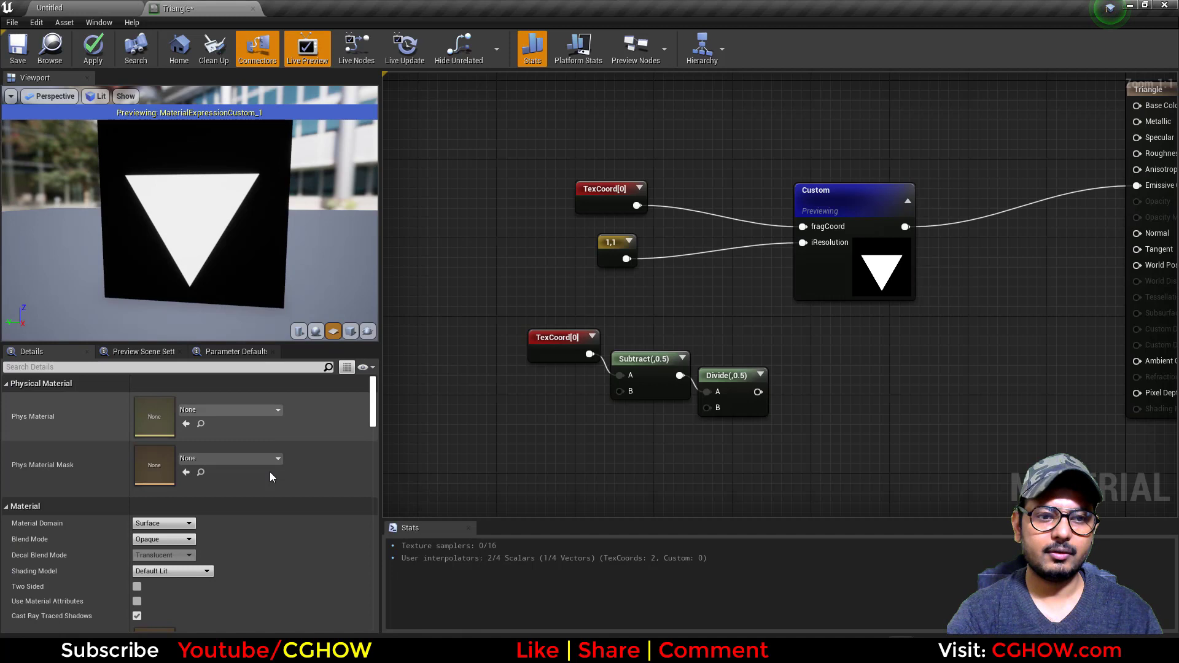
pyautogui.click(887, 246)
pyautogui.moveTo(425, 363); pyautogui.dragTo(752, 447)
pyautogui.press('Delete')
pyautogui.moveTo(632, 375); pyautogui.dragTo(652, 477, button='right')
pyautogui.scroll(-2, 818, 400)
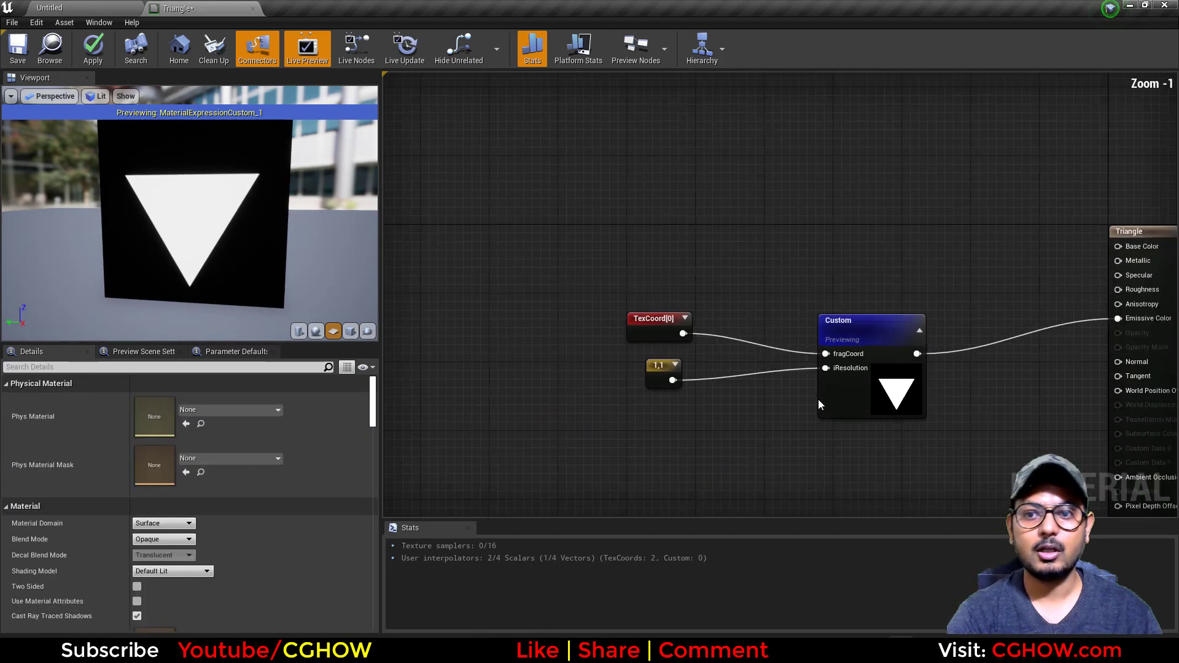
# - Move the 1,1 constant and TexCoord nodes closer to the Custom node, and shift all three nearer the Triangle output node
pyautogui.moveTo(691, 379); pyautogui.dragTo(761, 397)
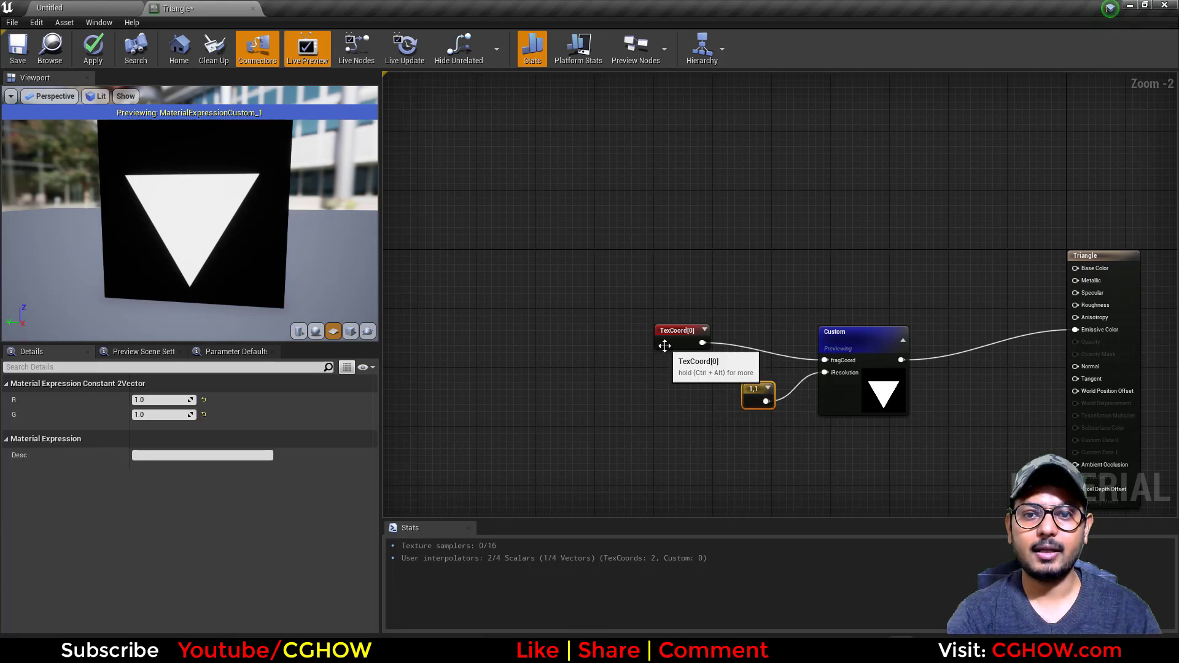
pyautogui.moveTo(692, 330); pyautogui.dragTo(745, 336)
pyautogui.moveTo(923, 395); pyautogui.dragTo(836, 388, button='right')
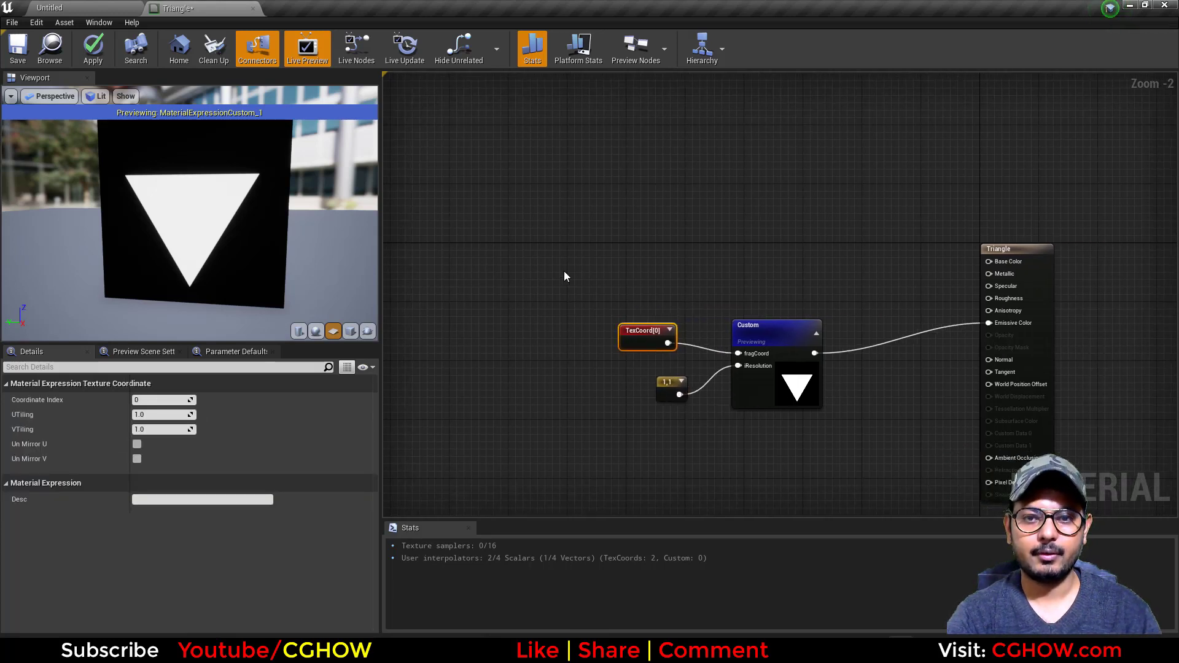
pyautogui.moveTo(564, 271); pyautogui.dragTo(870, 369)
pyautogui.moveTo(626, 371); pyautogui.dragTo(594, 426, button='right')
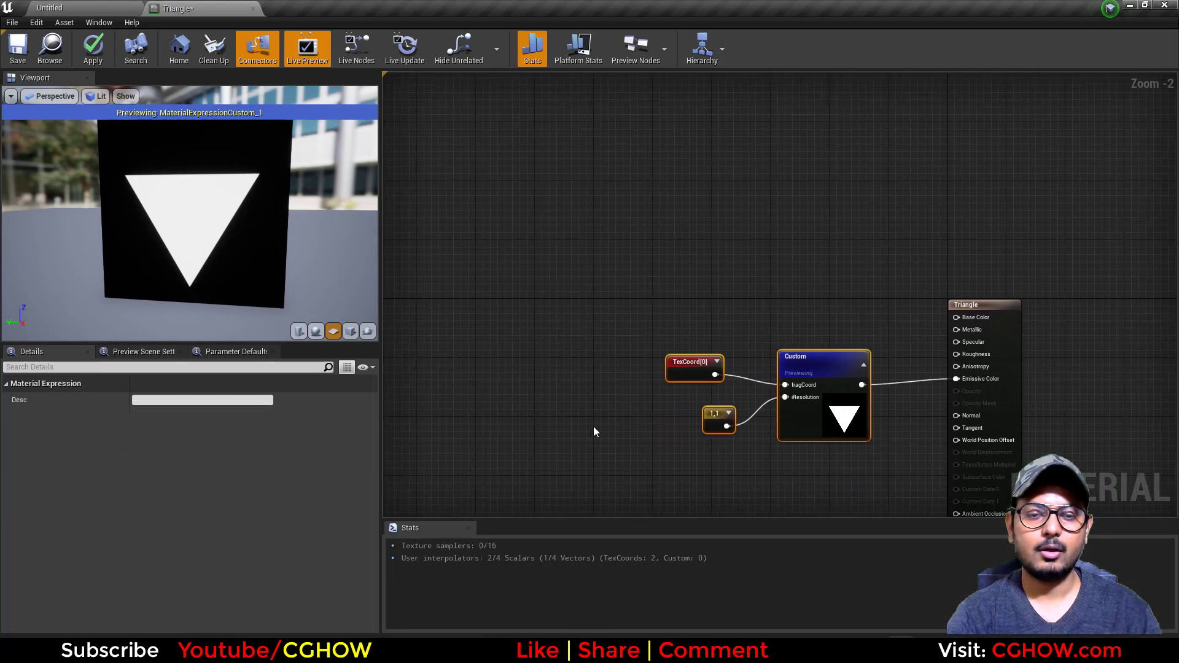
# - Copy the Custom node's entire code into the text of a new comment placed above the material nodes
pyautogui.click(818, 414)
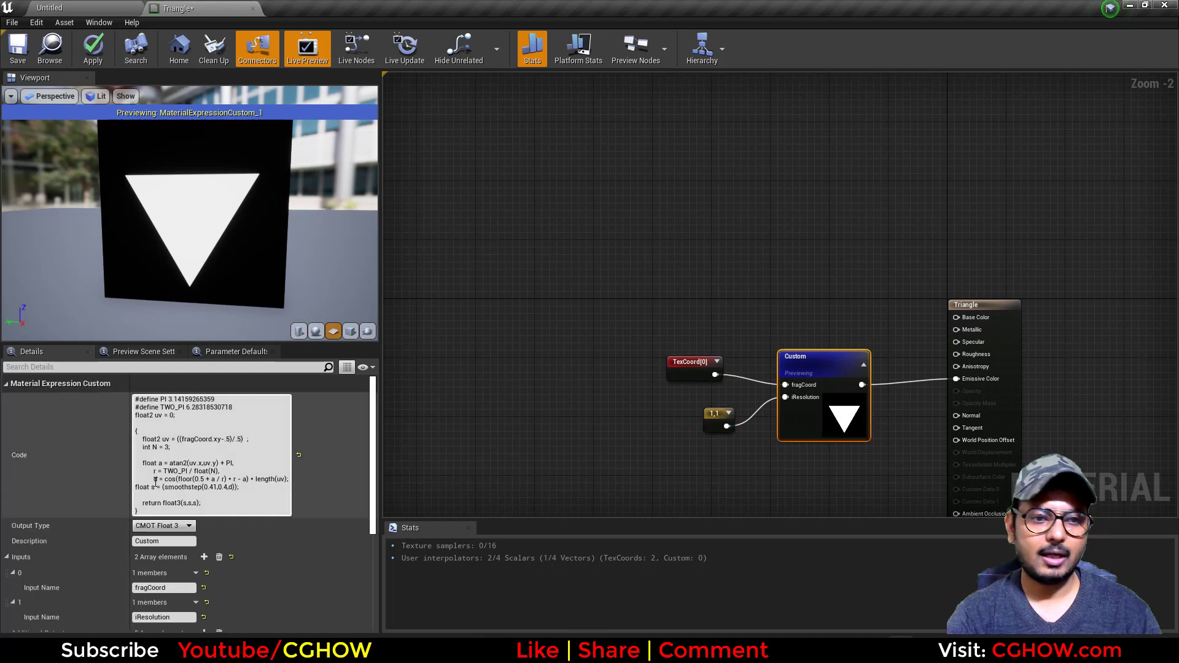
pyautogui.click(158, 512)
pyautogui.hotkey('ctrl', 'a')
pyautogui.hotkey('ctrl', 'c')
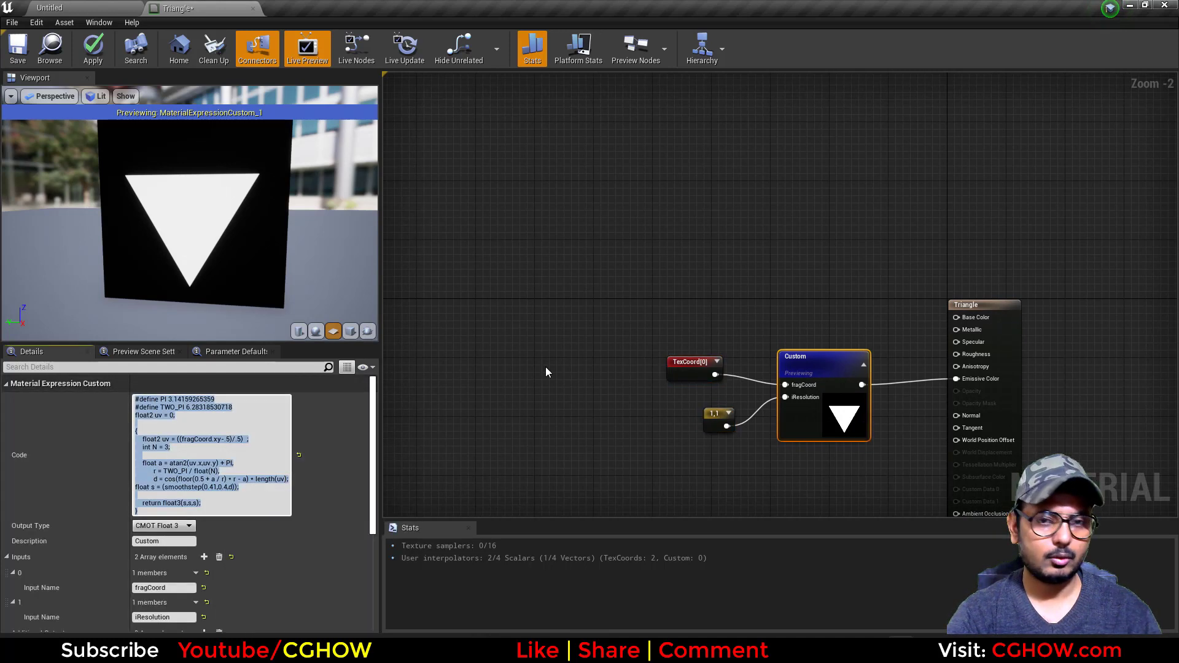
pyautogui.moveTo(828, 147); pyautogui.dragTo(684, 299, button='right')
pyautogui.click(754, 203)
pyautogui.press('c')
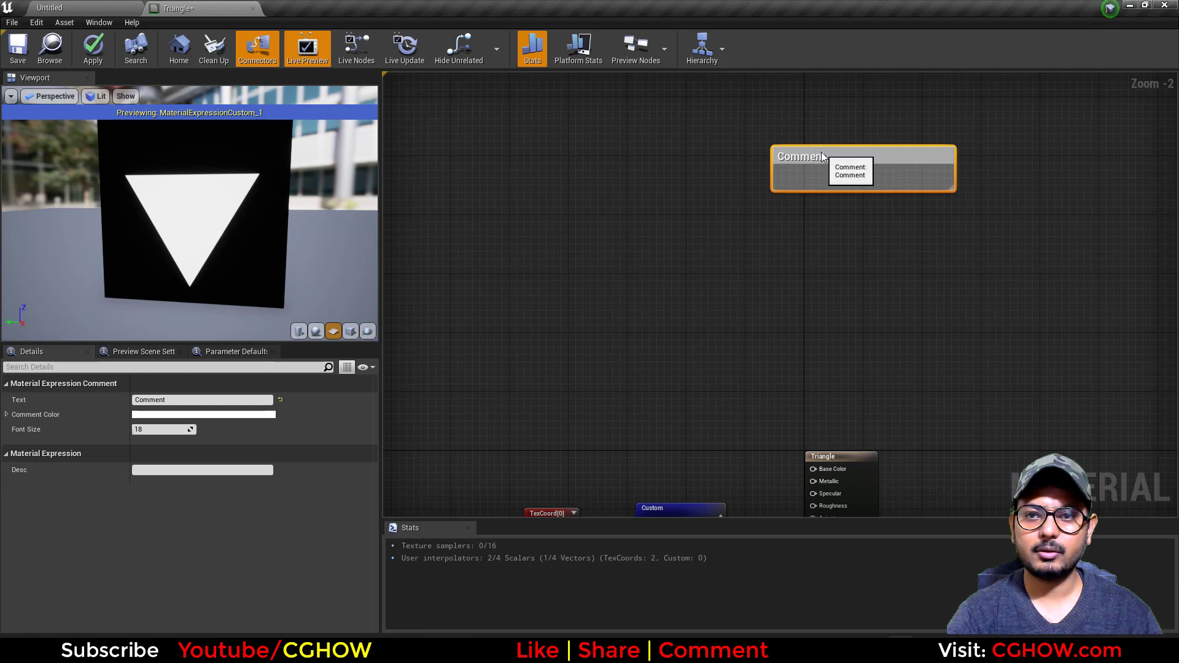
pyautogui.hotkey('ctrl', 'v')
pyautogui.click(985, 331)
pyautogui.click(935, 157)
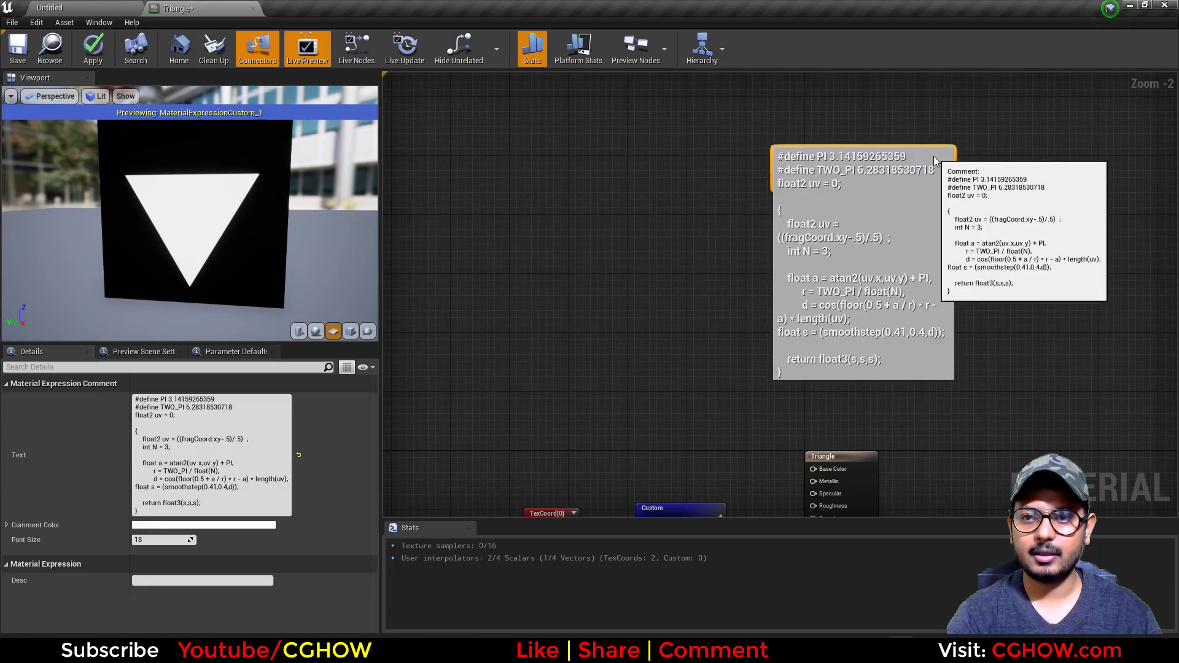
# - Set the code comment's color to black and widen the comment so that its long code lines fit without wrapping
pyautogui.click(187, 526)
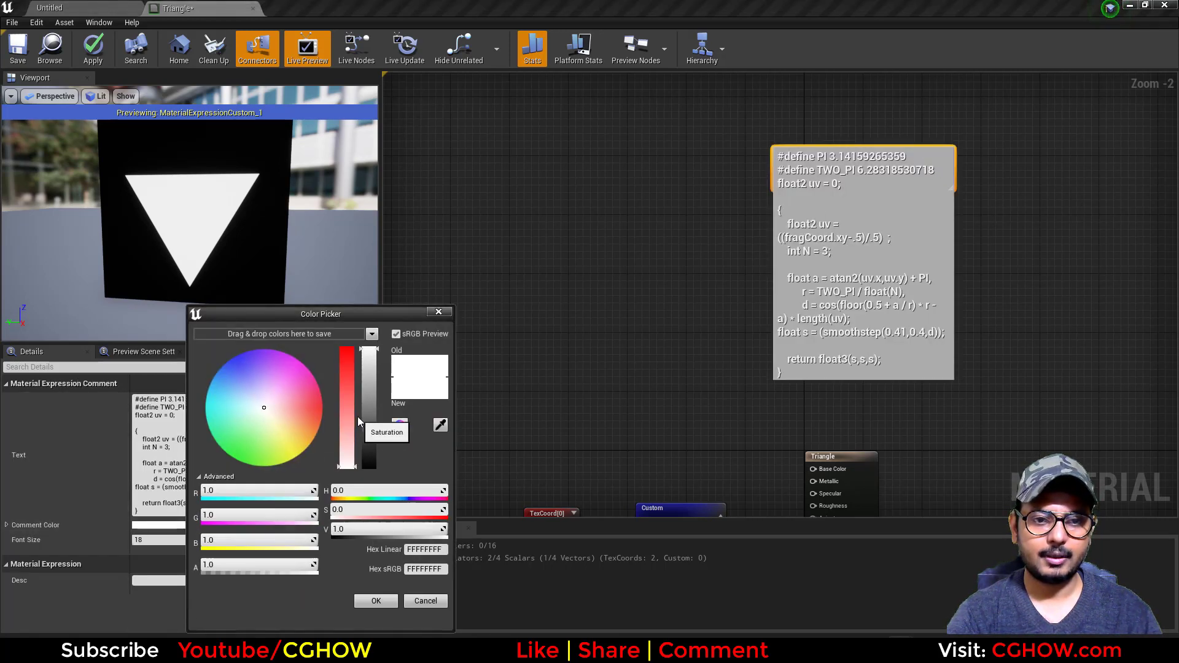
pyautogui.moveTo(369, 426); pyautogui.dragTo(372, 491)
pyautogui.click(393, 605)
pyautogui.click(973, 357)
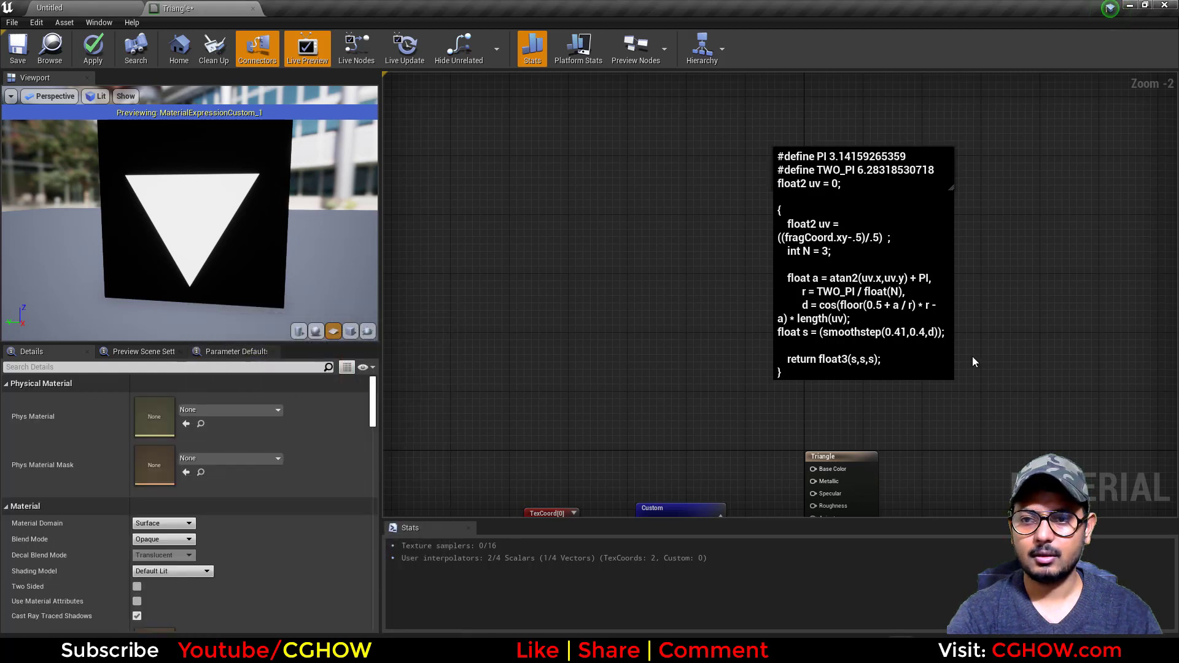
pyautogui.moveTo(958, 188); pyautogui.dragTo(1045, 202)
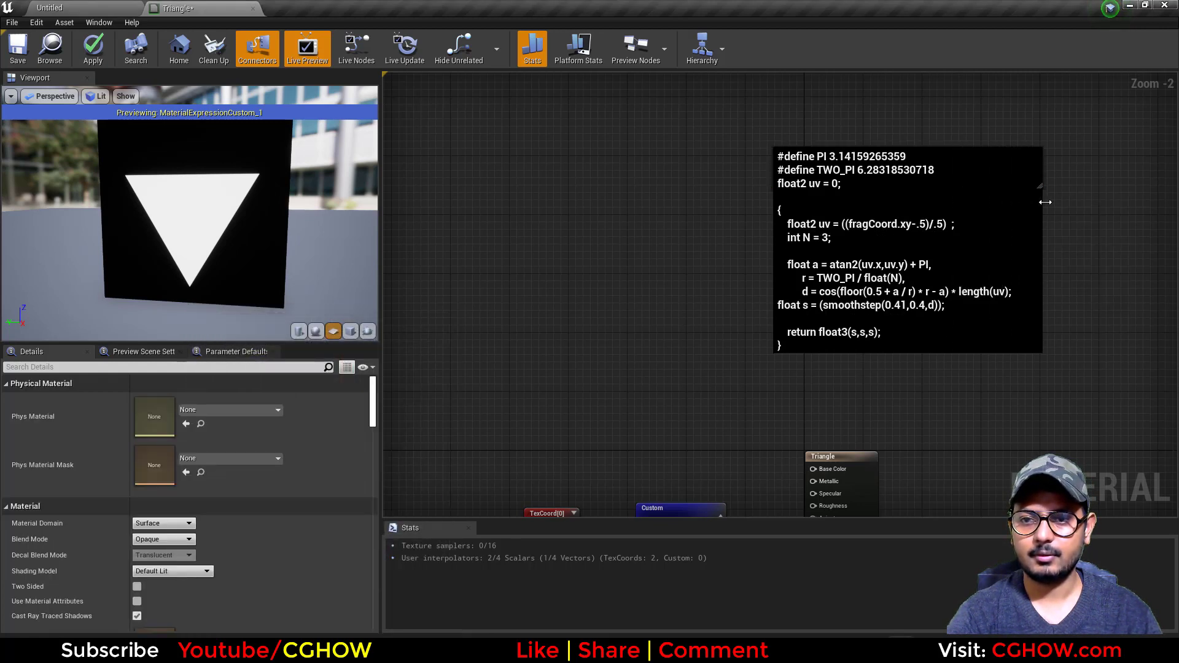
# - Add a TexCoord node in the empty graph area beside the code comment
pyautogui.scroll(-1, 577, 298)
pyautogui.moveTo(569, 341); pyautogui.dragTo(738, 323, button='right')
pyautogui.scroll(-1, 776, 310)
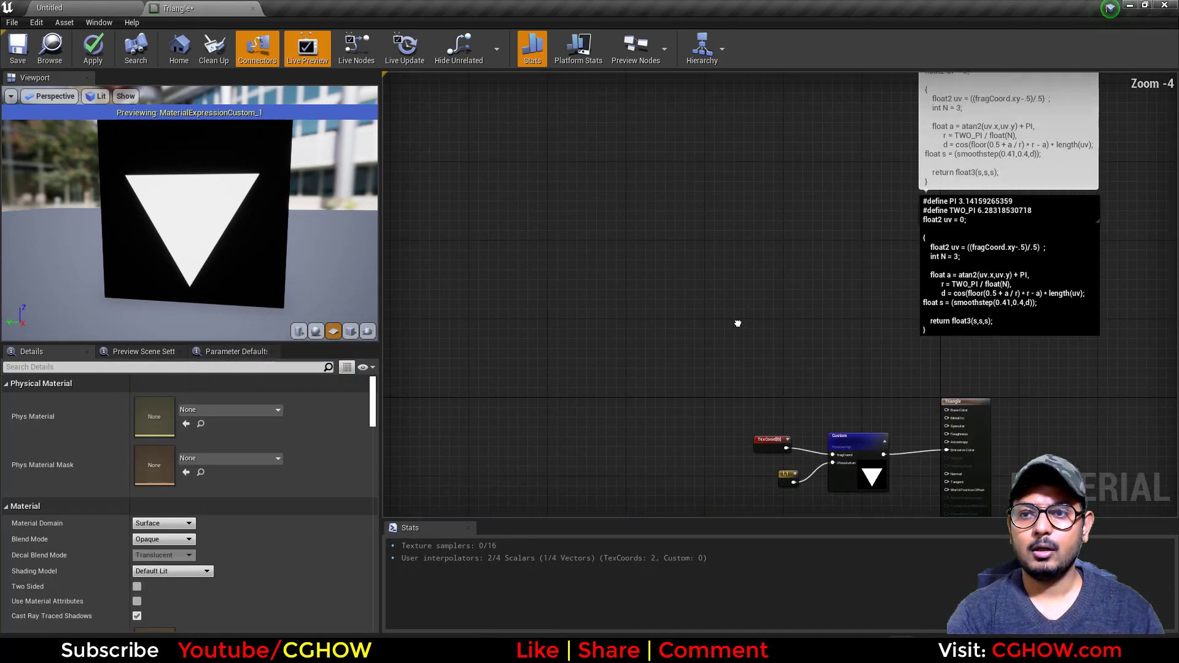
pyautogui.scroll(1, 893, 261)
pyautogui.moveTo(837, 292); pyautogui.dragTo(834, 257, button='right')
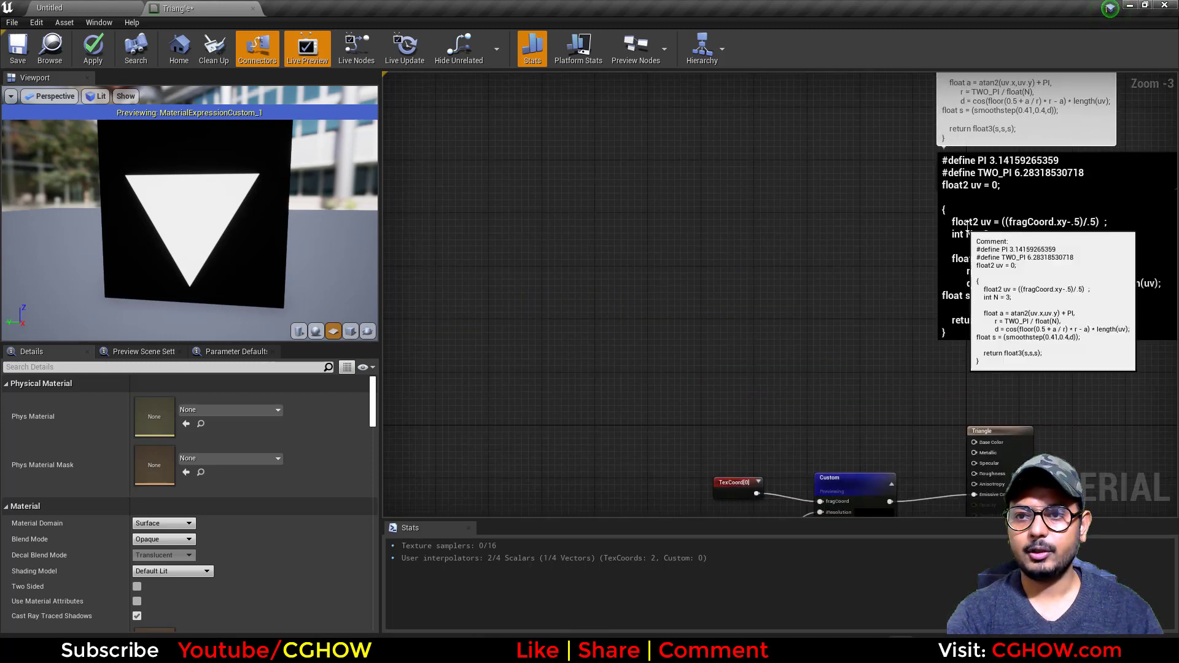
pyautogui.moveTo(614, 478); pyautogui.dragTo(673, 271, button='right')
pyautogui.moveTo(609, 227); pyautogui.dragTo(566, 478, button='right')
pyautogui.moveTo(459, 264); pyautogui.dragTo(454, 234, button='right')
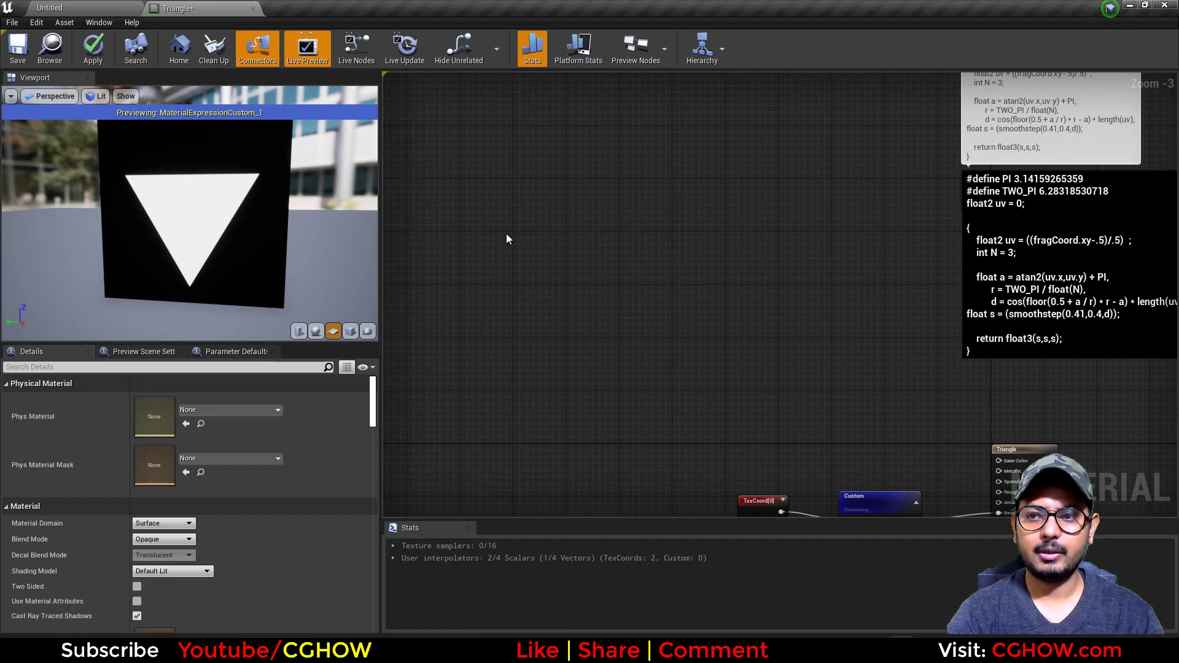
pyautogui.press('u')
pyautogui.click(461, 205)
# - Add a Subtract node fed by the new TexCoord through input A, and set its Const B to 0.5
pyautogui.rightClick(529, 216)
pyautogui.write('sub')
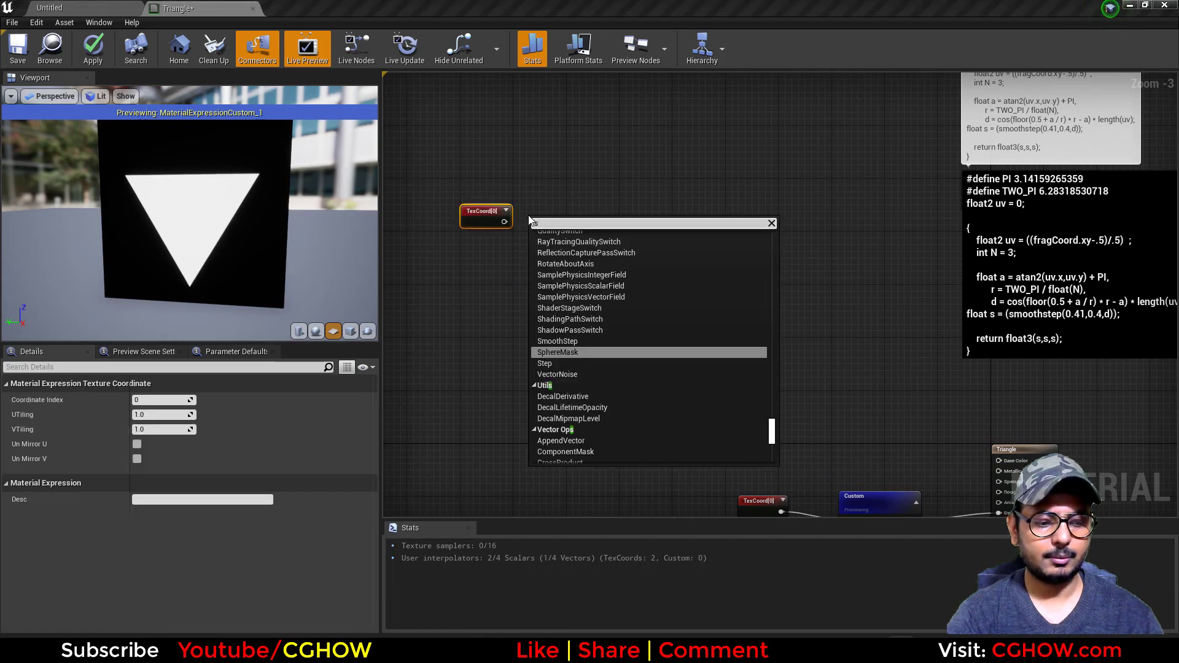
pyautogui.click(546, 284)
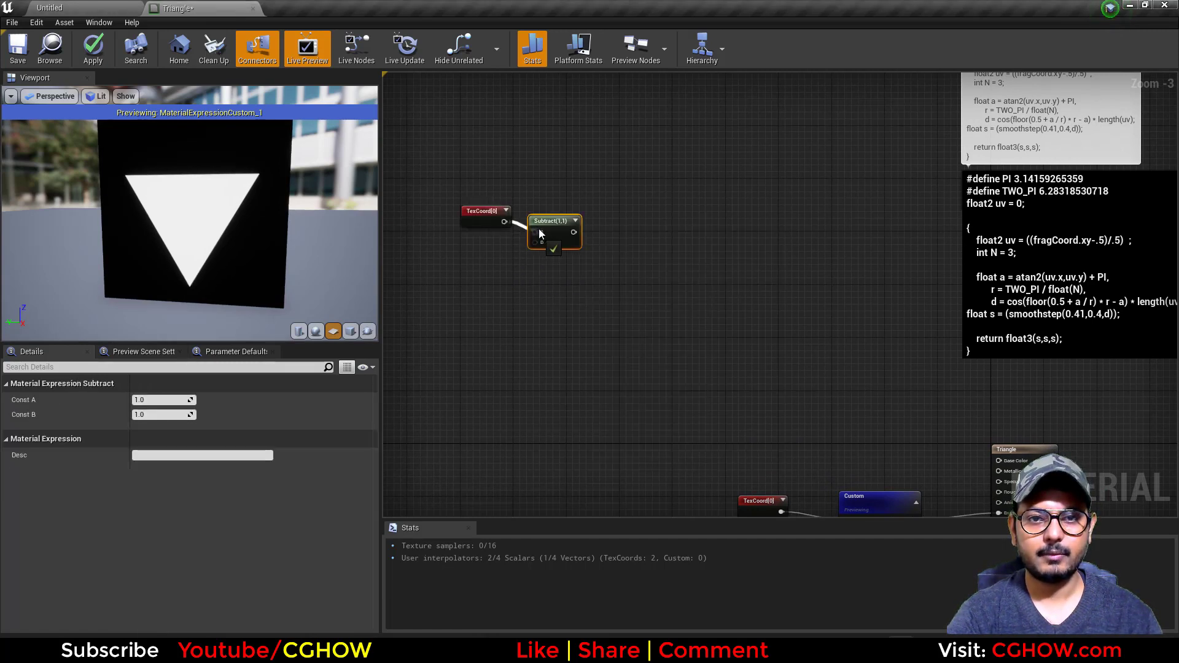
pyautogui.click(161, 415)
pyautogui.write('0.5')
pyautogui.press('Return')
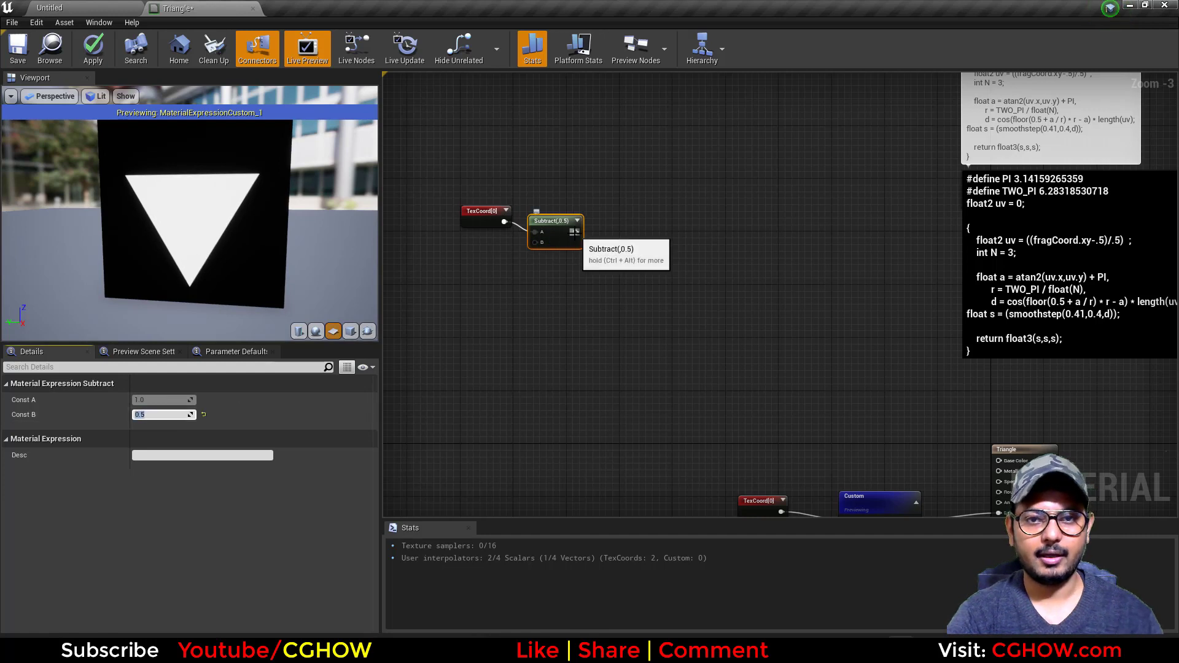
# - Add a Divide node fed by the Subtract output through input A, and set its Const B to 0.5
pyautogui.press('d')
pyautogui.click(593, 221)
pyautogui.moveTo(582, 231); pyautogui.dragTo(601, 231)
pyautogui.click(610, 224)
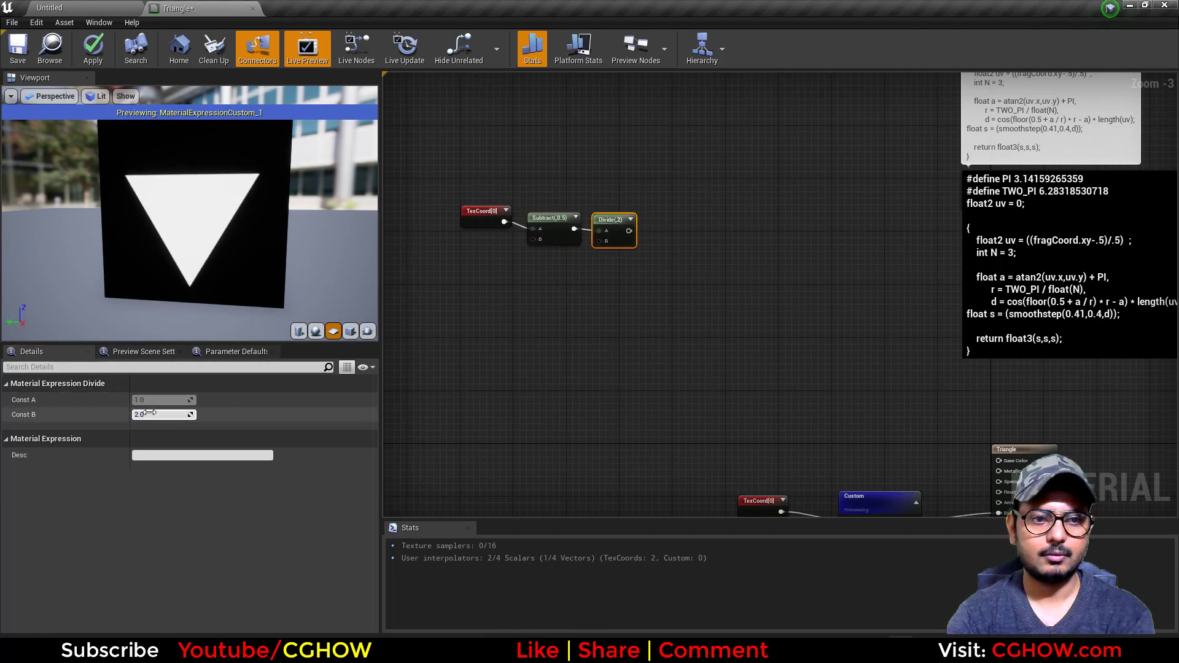
pyautogui.click(155, 414)
pyautogui.write('.5')
# - Move the new TexCoord, Subtract and Divide chain further from the code comment and align its nodes in a tight row
pyautogui.moveTo(503, 216); pyautogui.dragTo(535, 200)
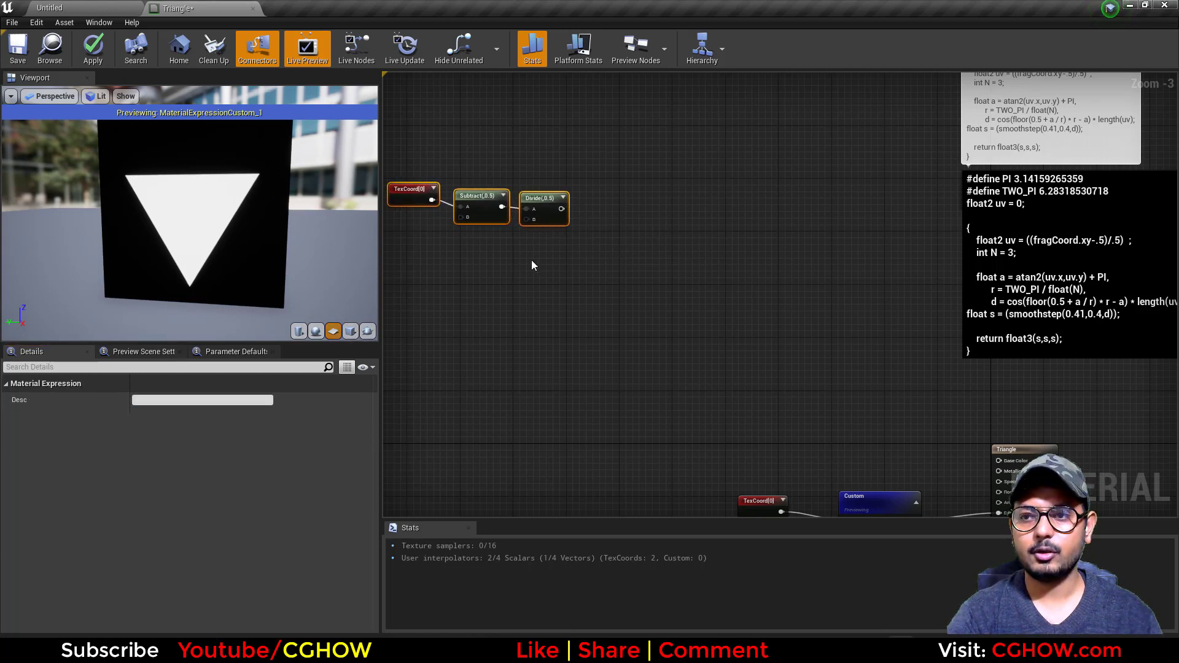
pyautogui.moveTo(534, 260); pyautogui.dragTo(537, 295, button='right')
pyautogui.moveTo(476, 243); pyautogui.dragTo(443, 213)
pyautogui.click(455, 256)
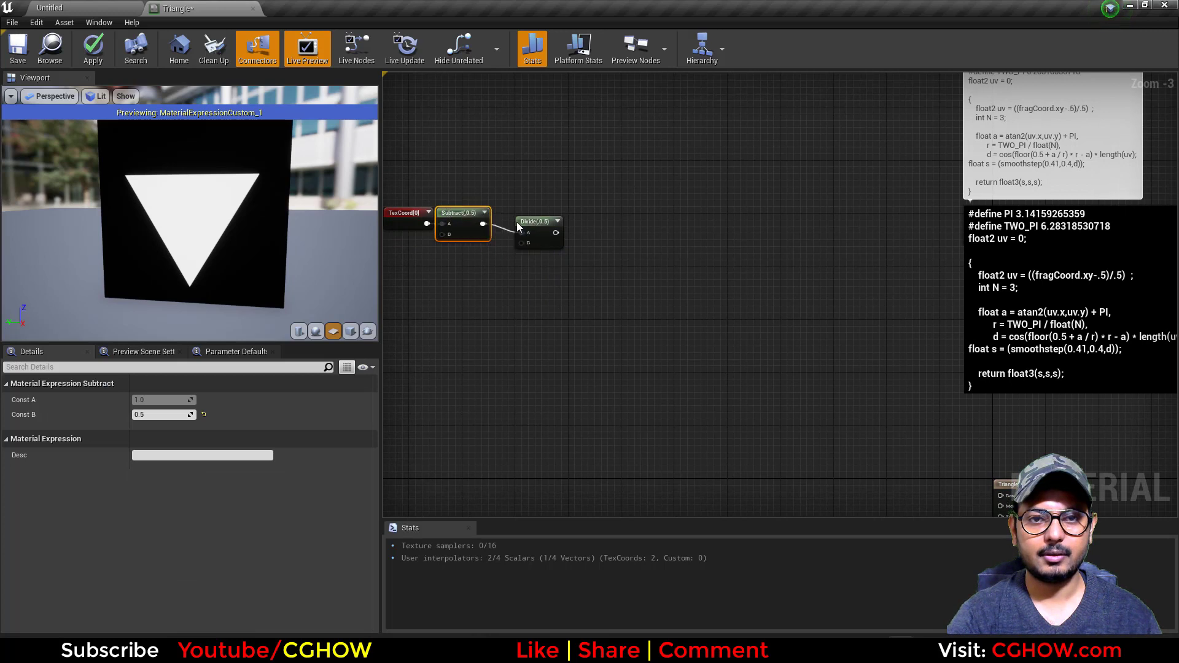
pyautogui.moveTo(533, 222); pyautogui.dragTo(508, 215)
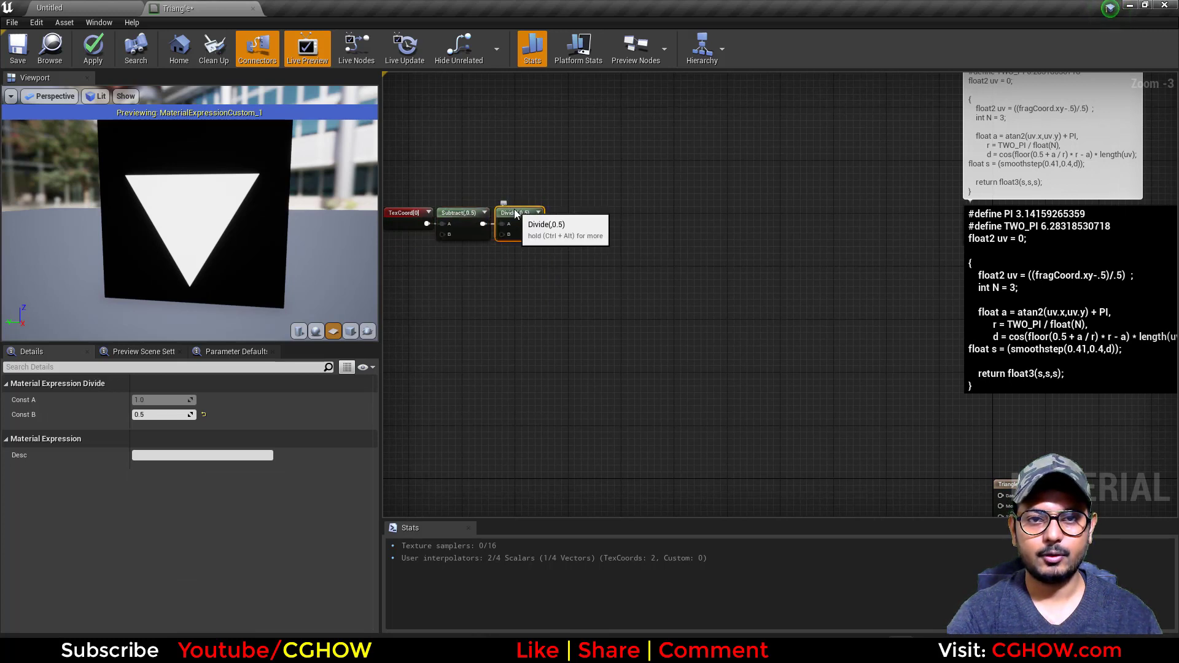
# - Label the Divide node with the comment uv
pyautogui.click(504, 202)
pyautogui.click(522, 198)
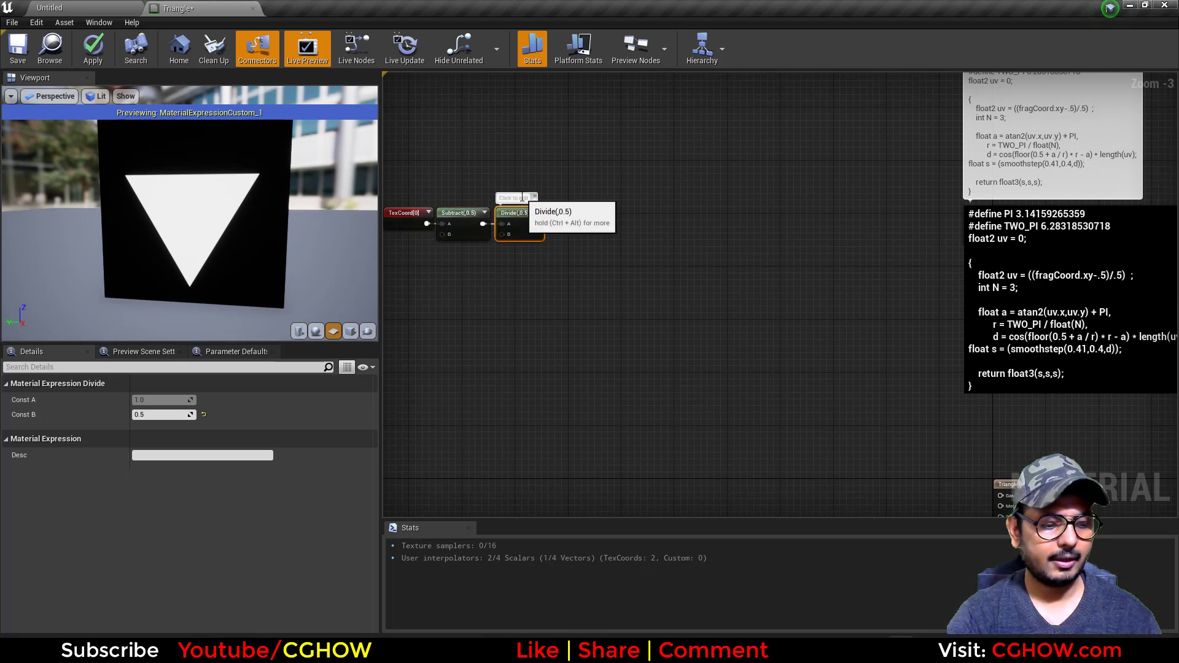
pyautogui.write('uv')
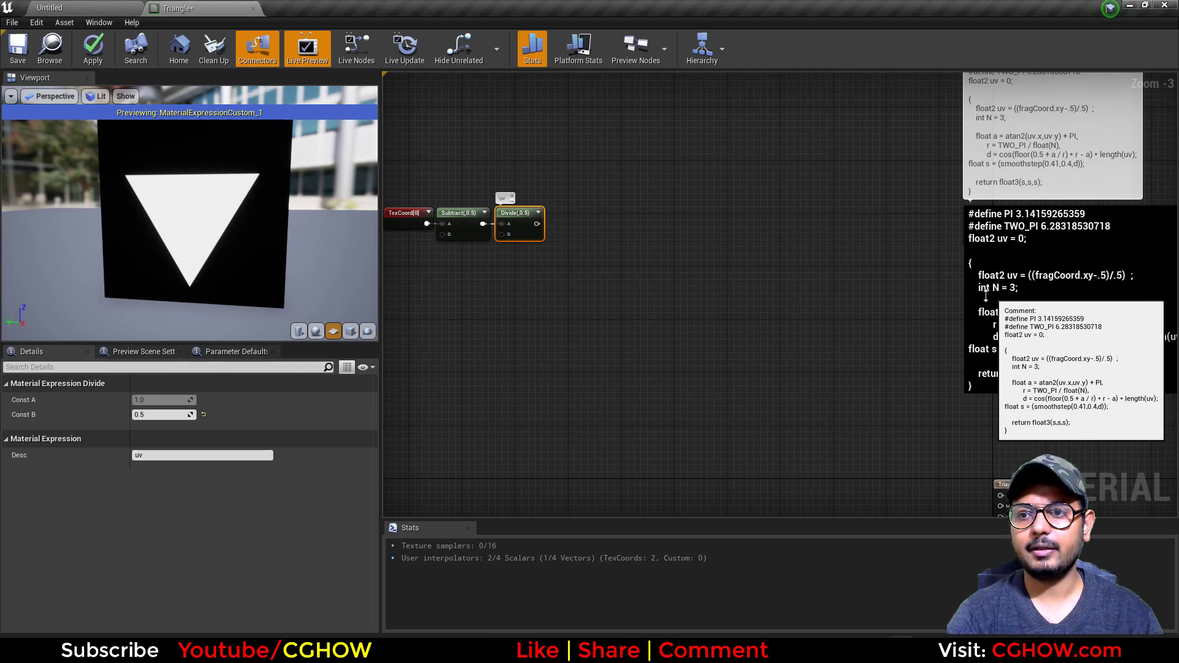
# - Add a Constant below the uv chain, convert it to a parameter named N, and set its Default Value to 3.0
pyautogui.moveTo(419, 290); pyautogui.dragTo(491, 300, button='right')
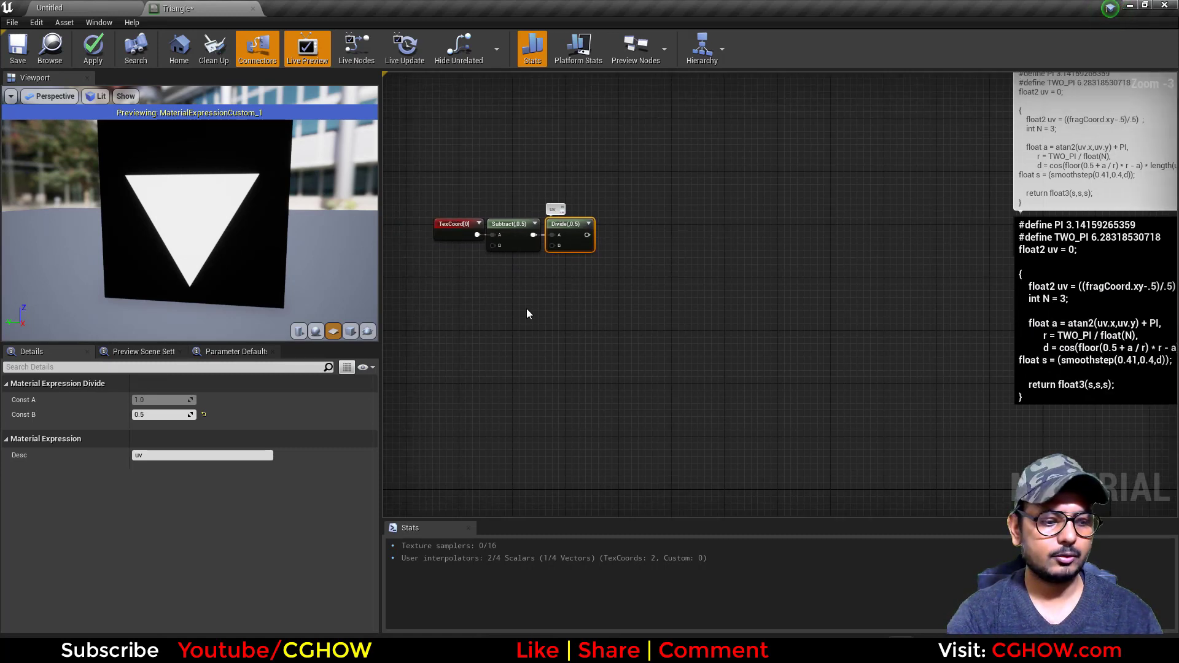
pyautogui.click(514, 287)
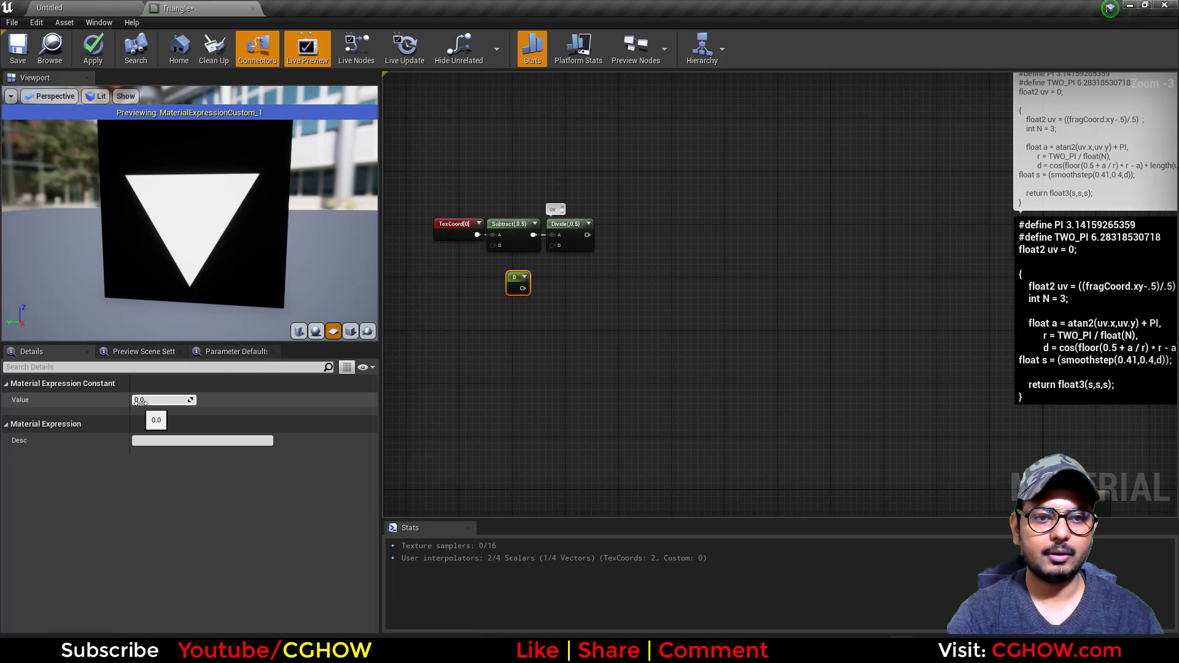
pyautogui.rightClick(514, 290)
pyautogui.click(543, 334)
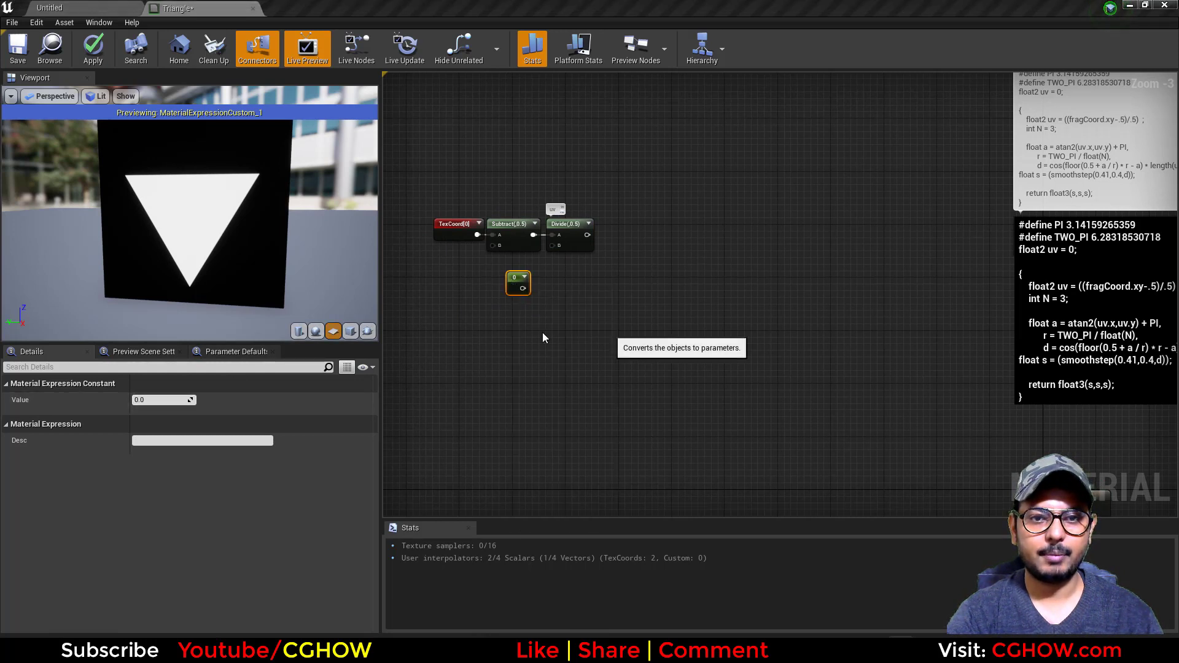
pyautogui.write('N')
pyautogui.press('Return')
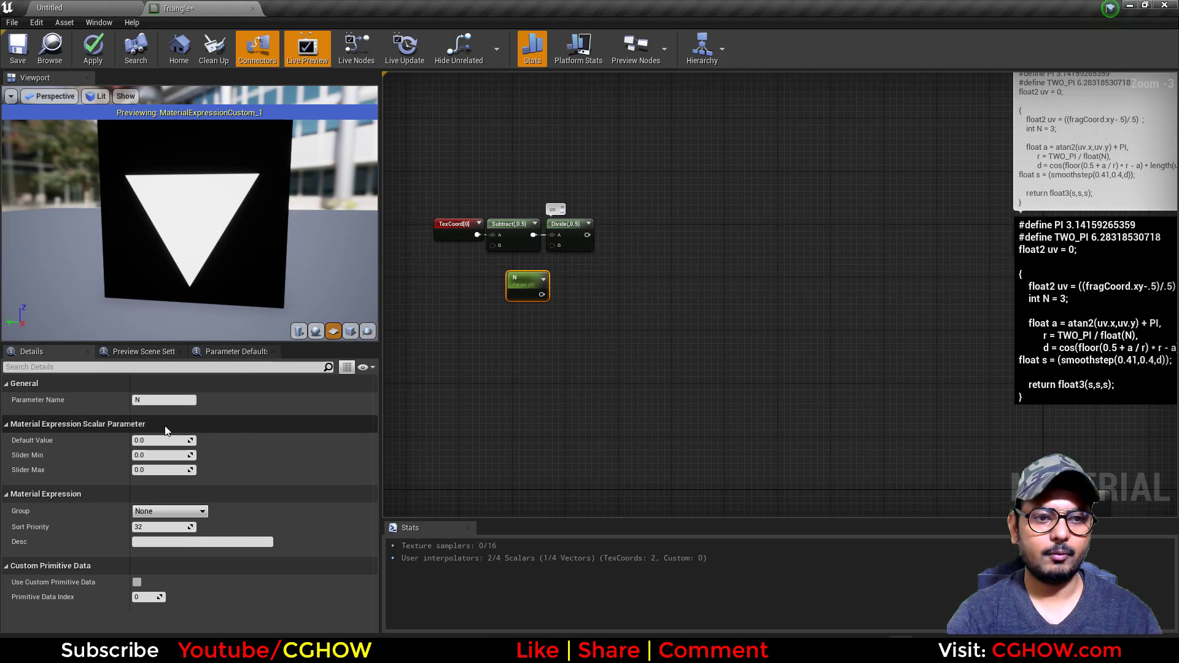
pyautogui.press('Return')
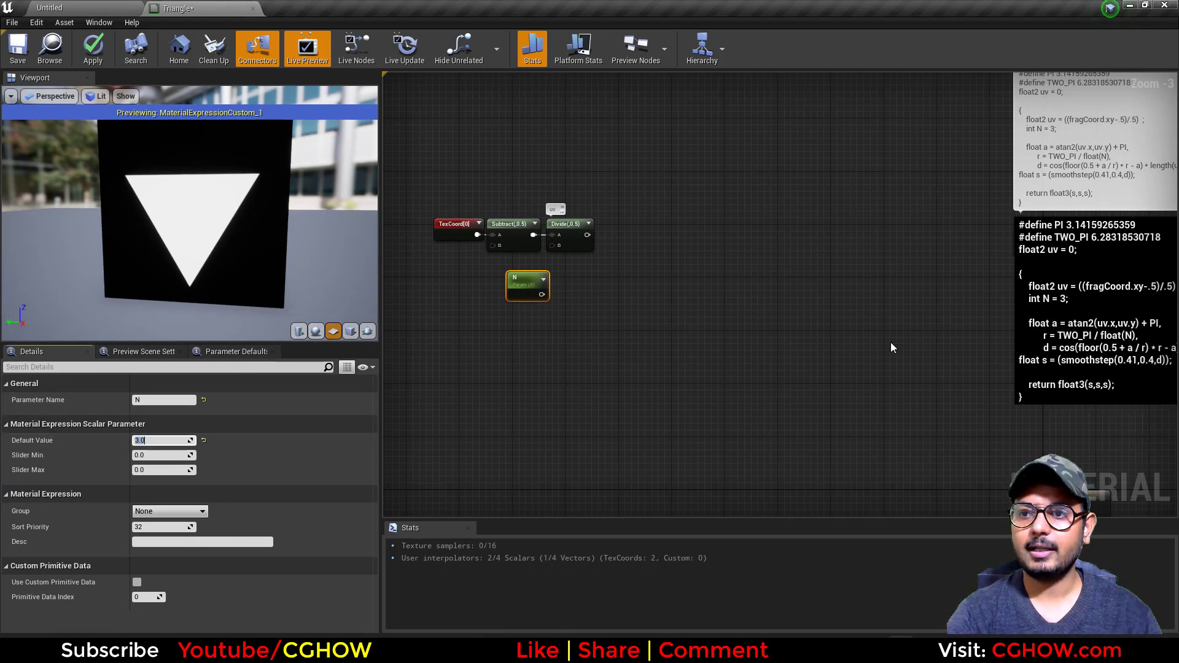
# - Add the Pi math function node below the N parameter
pyautogui.moveTo(886, 323); pyautogui.dragTo(769, 336, button='right')
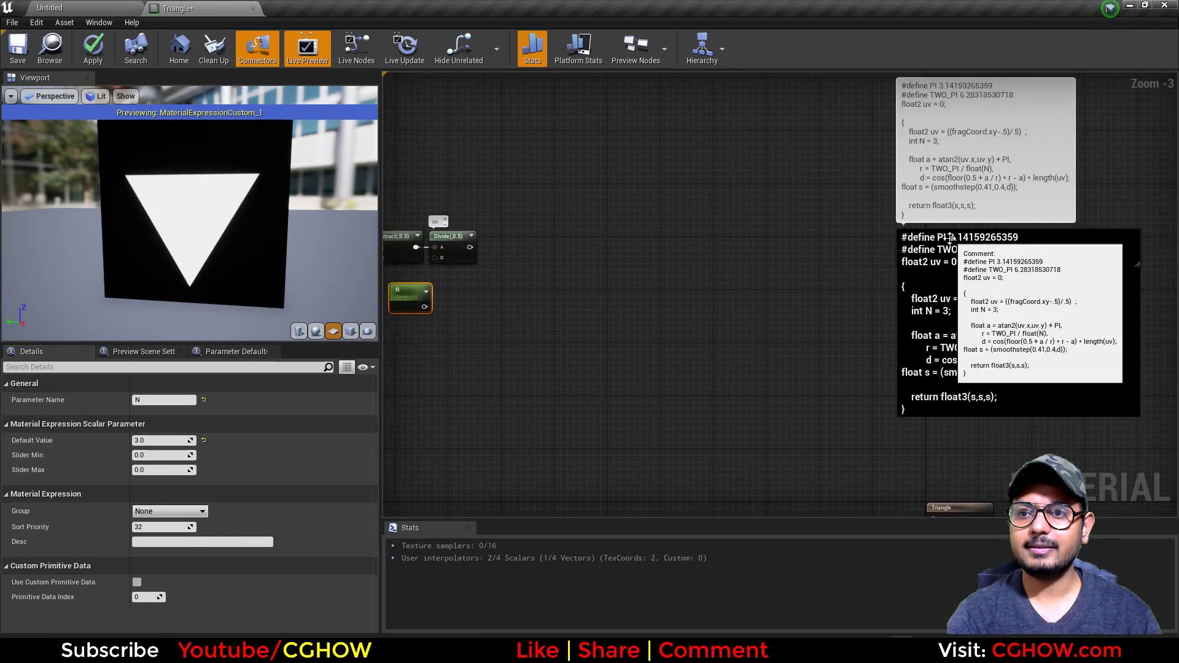
pyautogui.click(951, 239)
pyautogui.moveTo(625, 316); pyautogui.dragTo(866, 287, button='right')
pyautogui.rightClick(606, 316)
pyautogui.write('pi')
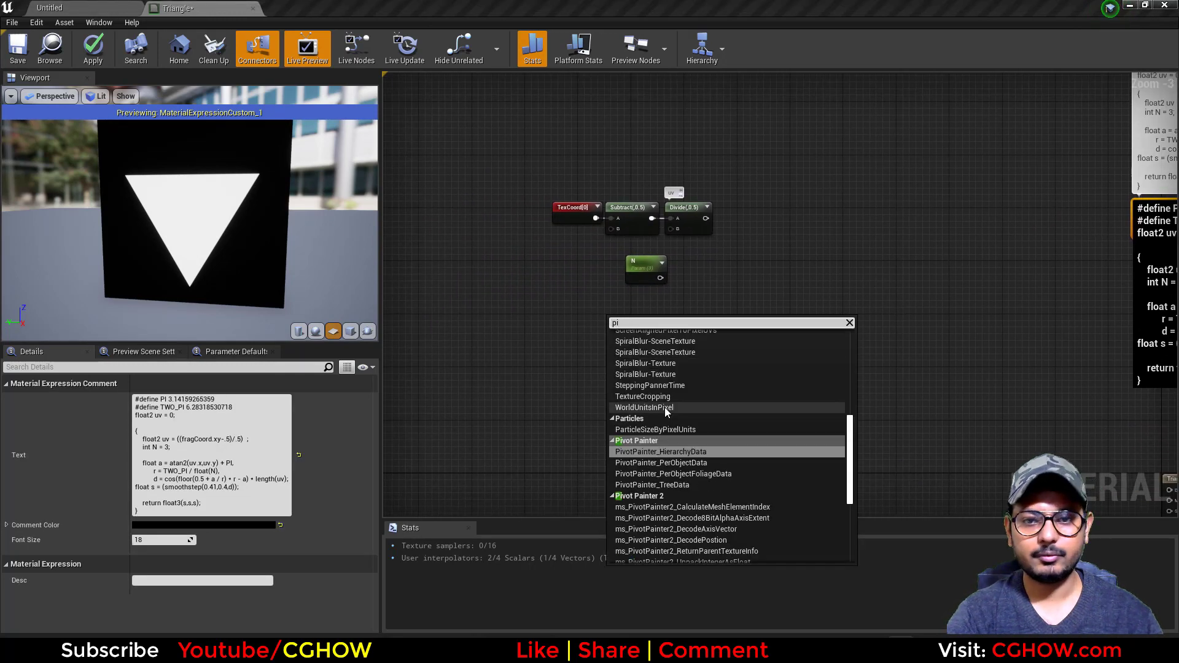
pyautogui.scroll(-4, 674, 439)
pyautogui.scroll(7, 676, 444)
pyautogui.scroll(6, 674, 443)
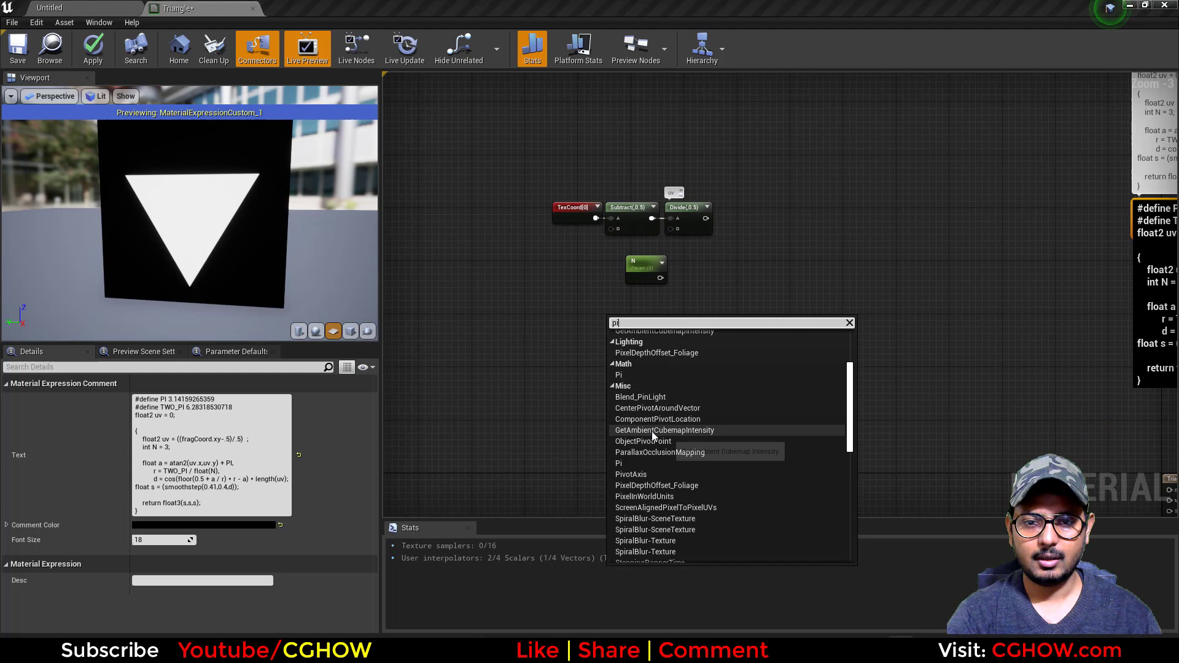
pyautogui.click(632, 375)
# - Open the Pi function's graph to inspect its constant and close it again
pyautogui.moveTo(784, 355); pyautogui.dragTo(594, 383, button='right')
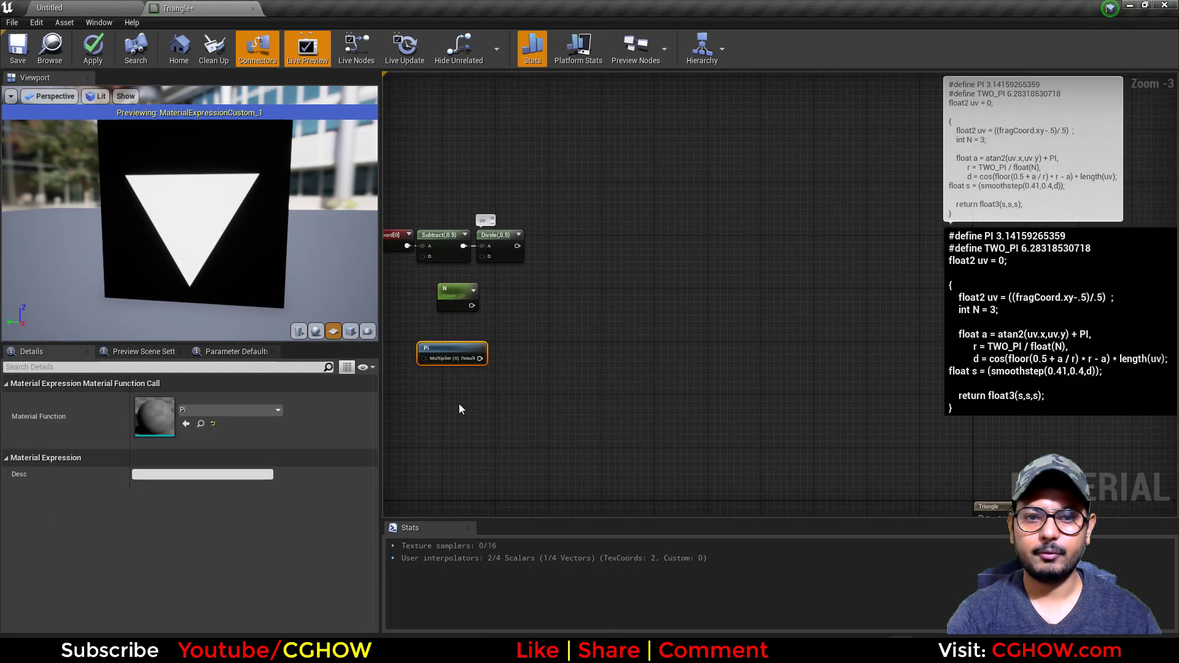
pyautogui.doubleClick(462, 351)
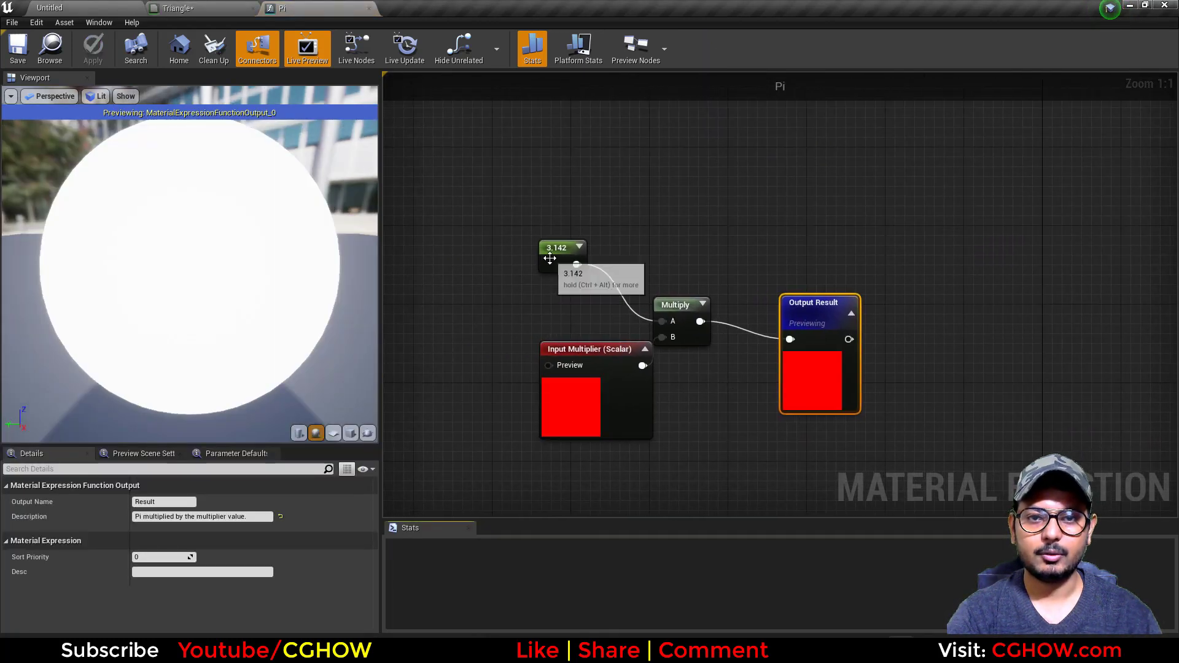
pyautogui.click(559, 257)
pyautogui.middleClick(338, 6)
pyautogui.moveTo(516, 387); pyautogui.dragTo(577, 376, button='right')
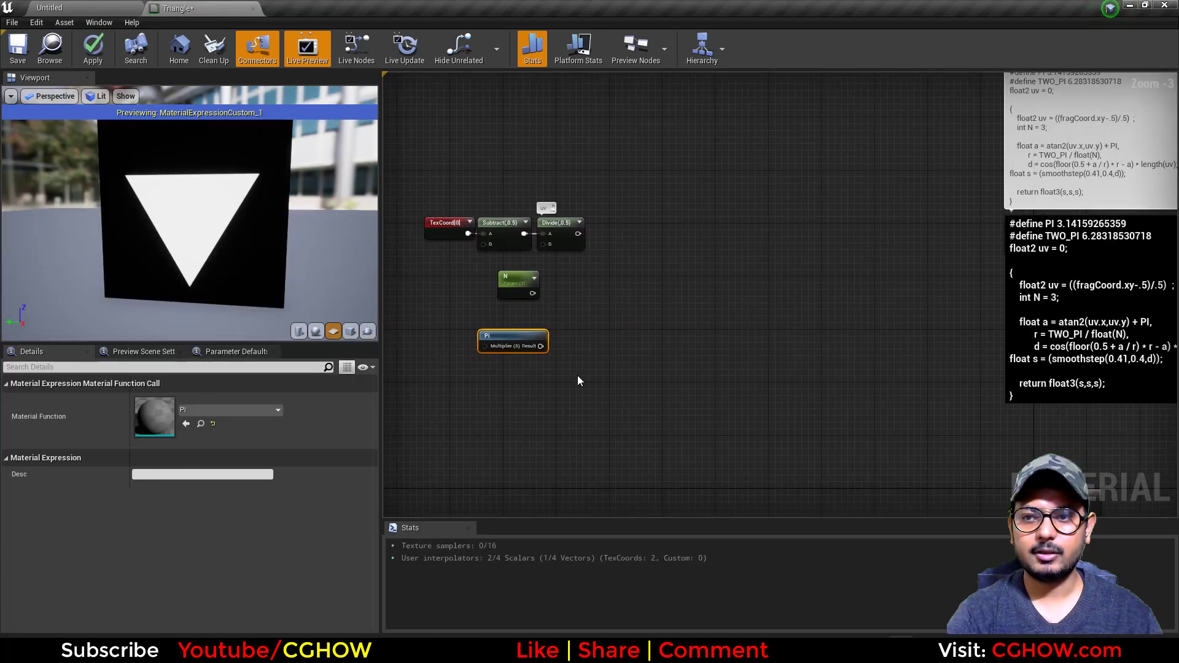
# - Shift the Pi node slightly and place a duplicate of it directly underneath
pyautogui.moveTo(530, 339); pyautogui.dragTo(520, 332)
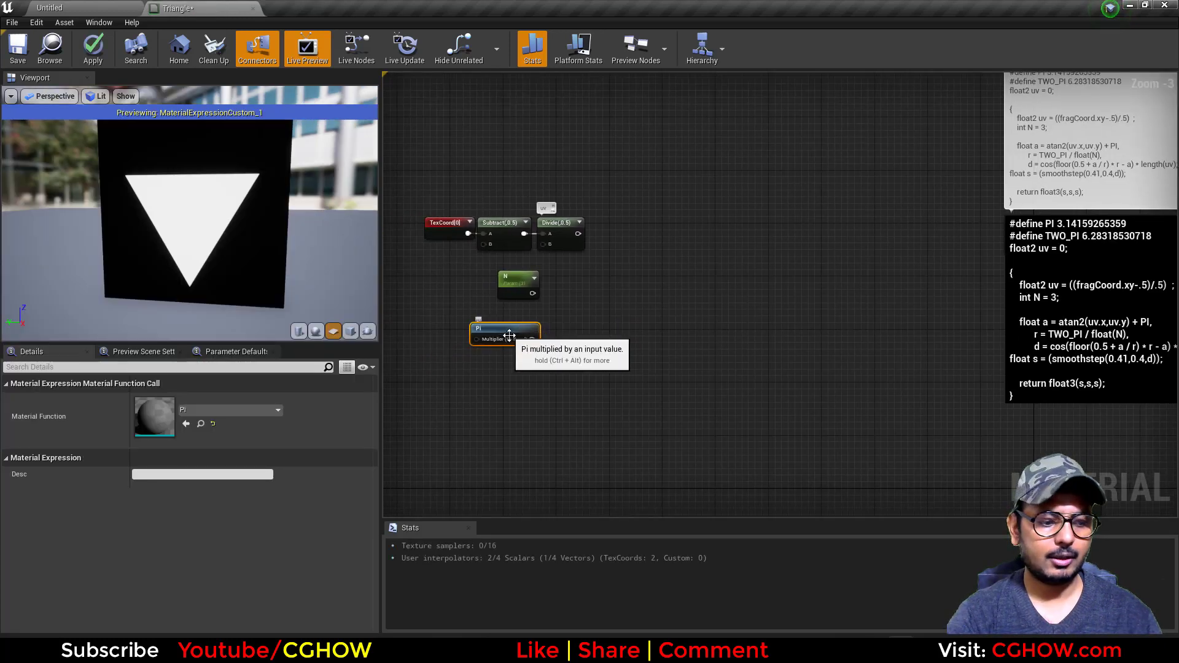
pyautogui.hotkey('ctrl', 'c')
pyautogui.hotkey('ctrl', 'v')
pyautogui.moveTo(540, 373); pyautogui.dragTo(486, 367)
# - Feed the duplicate Pi node's Multiplier input from a new Constant set to 2, and align the two nodes
pyautogui.press('1')
pyautogui.click(435, 363)
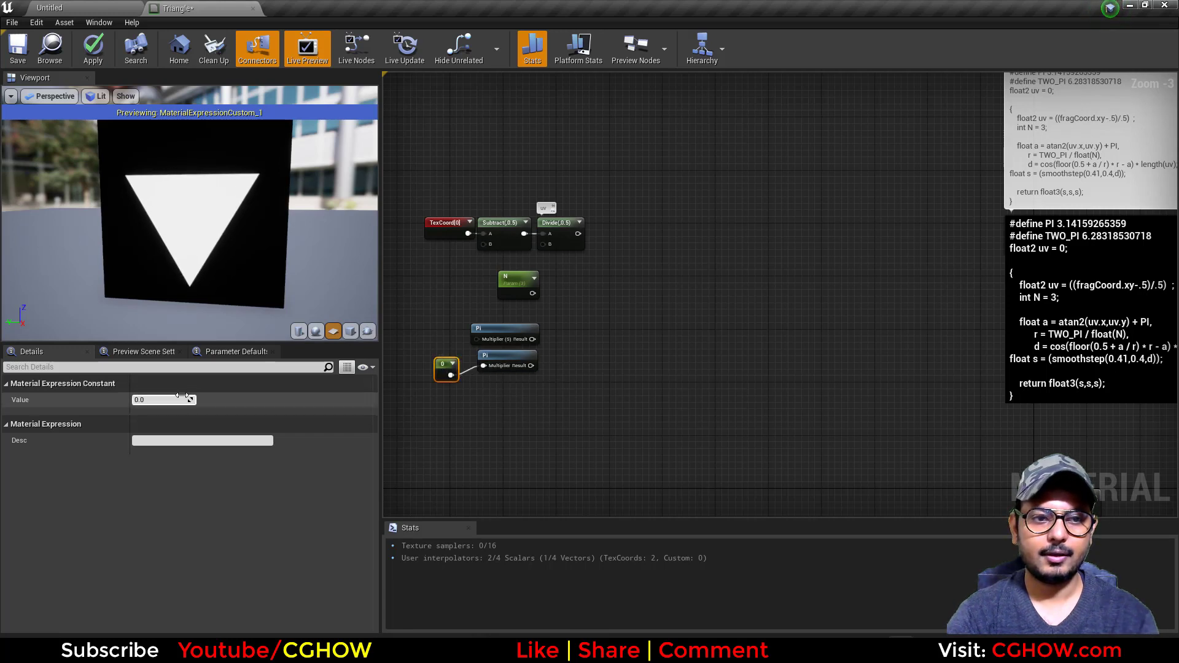
pyautogui.click(164, 400)
pyautogui.write('2')
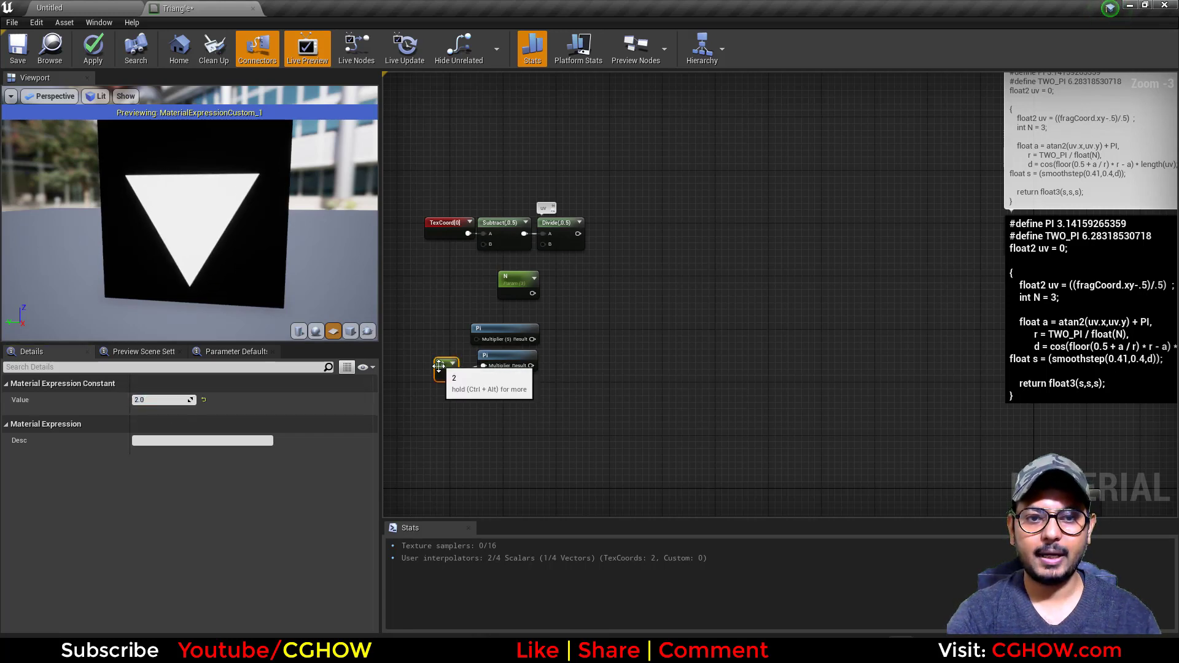
pyautogui.moveTo(440, 367); pyautogui.dragTo(441, 359)
pyautogui.click(501, 360)
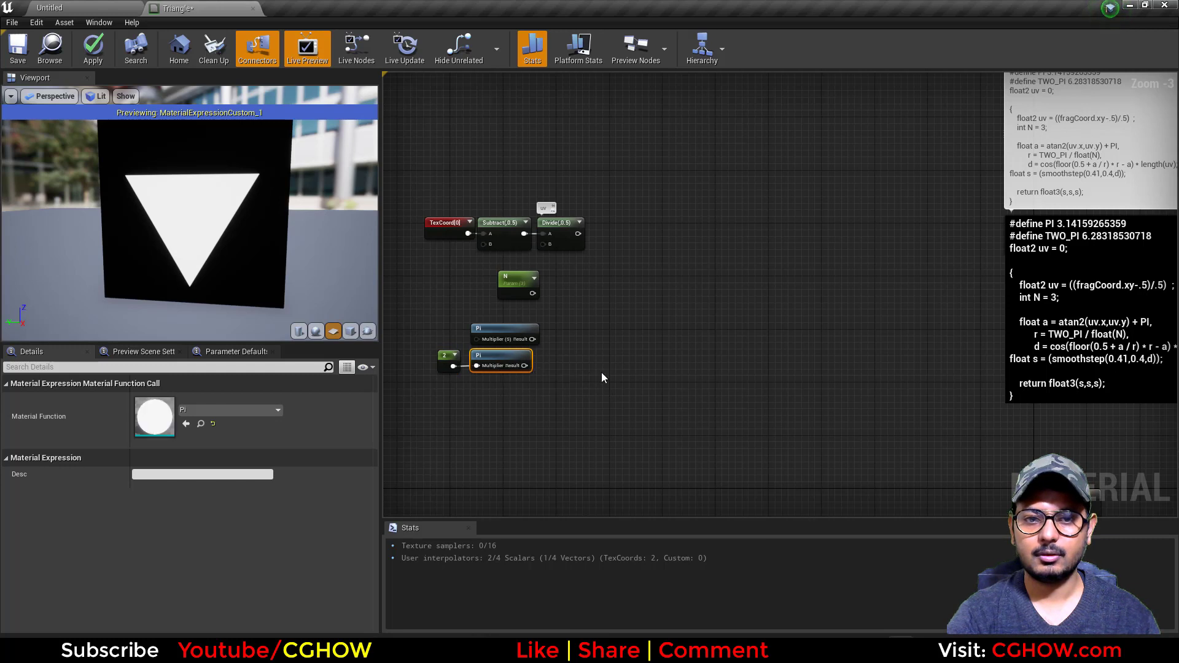
# - Add a DebugScalarValues node beside the Pi nodes and preview it in the viewport
pyautogui.moveTo(584, 357); pyautogui.dragTo(554, 348, button='right')
pyautogui.rightClick(554, 348)
pyautogui.write('de')
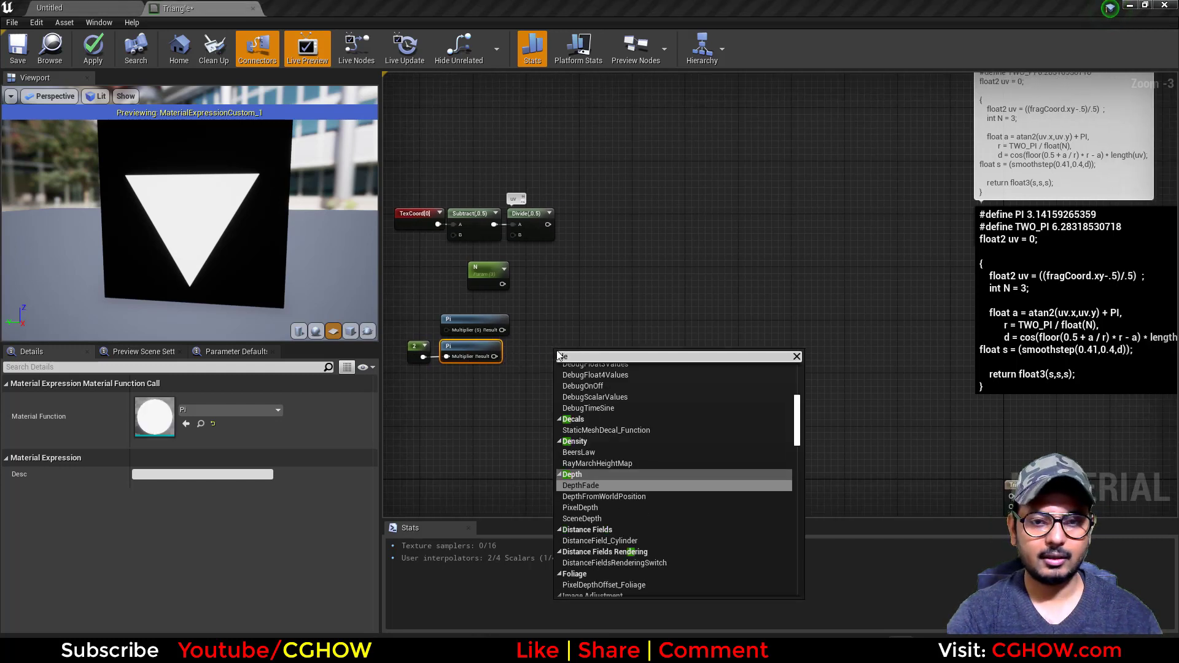
pyautogui.rightClick(579, 317)
pyautogui.write('de')
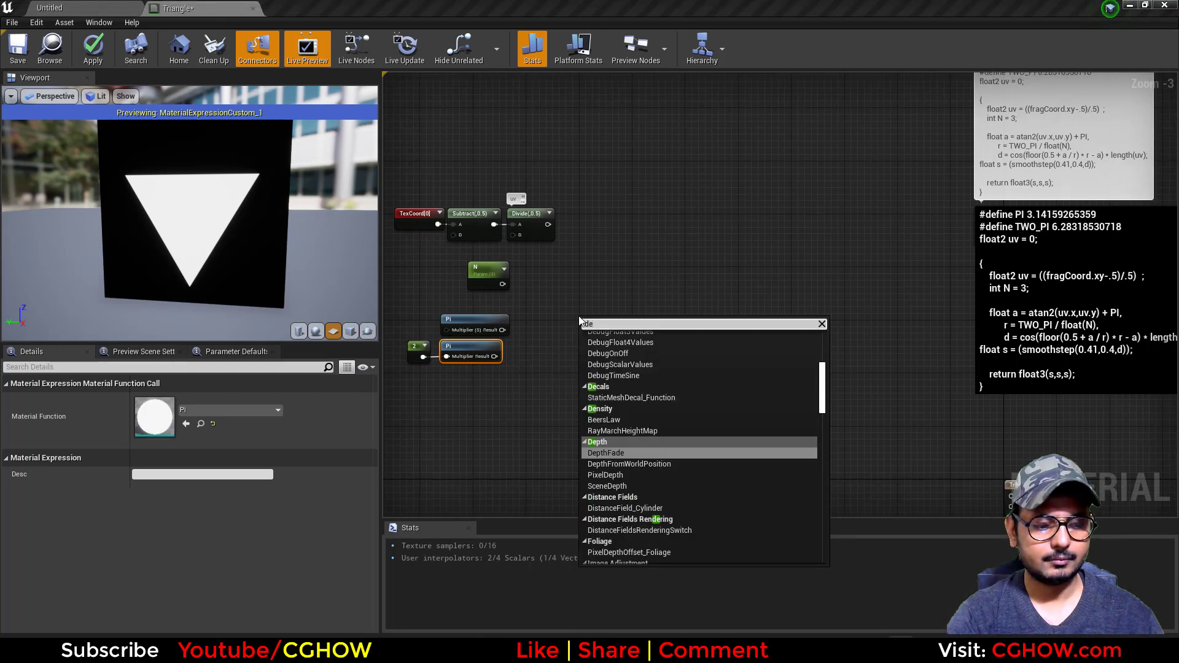
pyautogui.write('b')
pyautogui.click(606, 413)
pyautogui.press('p')
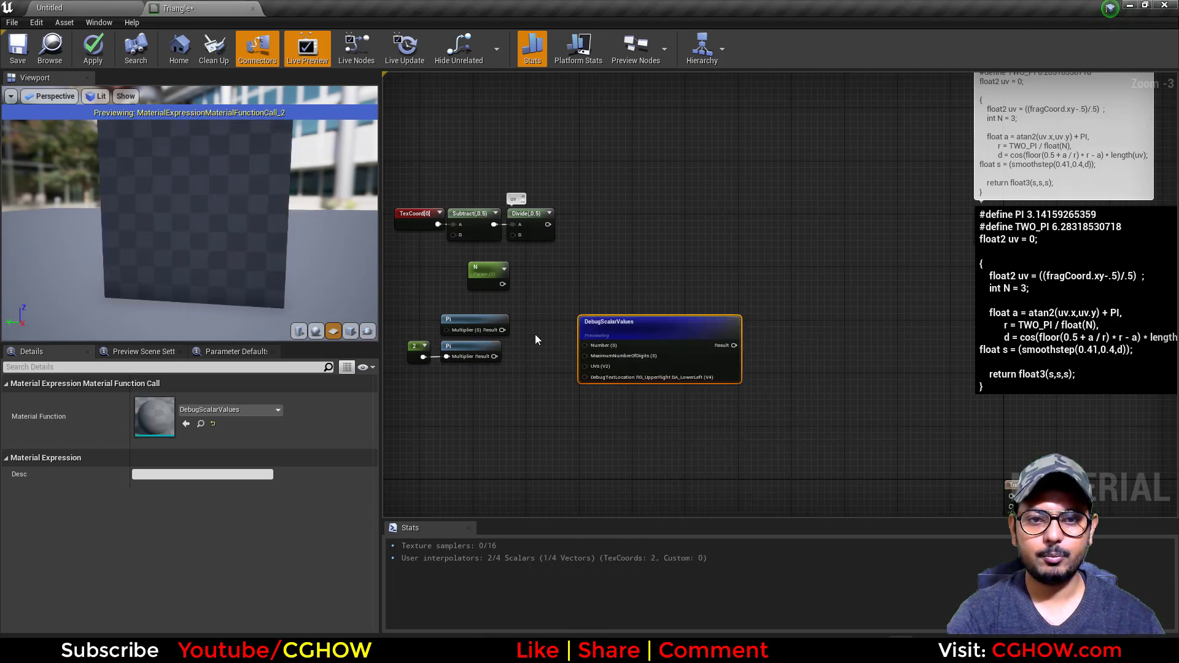
# - Check each Pi node's result through the debug node's Number input, and delete the debug node
pyautogui.moveTo(503, 330); pyautogui.dragTo(585, 345)
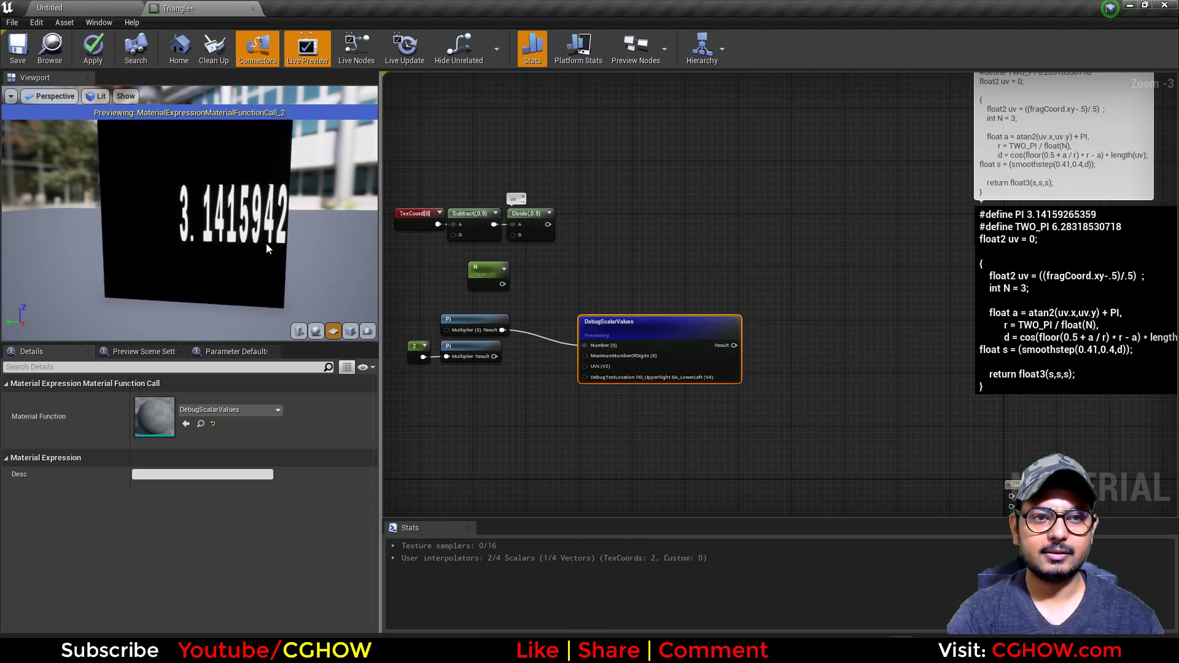
pyautogui.moveTo(494, 356); pyautogui.dragTo(585, 346)
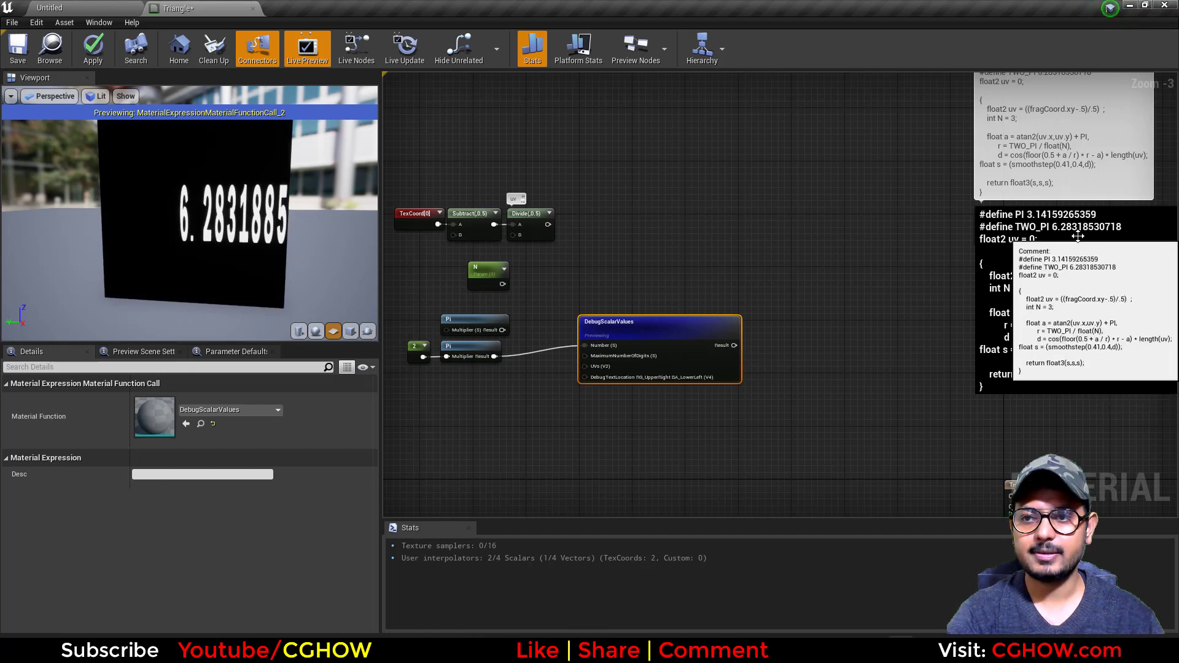
pyautogui.press('Delete')
# - Move the Constant 2 and its Pi node slightly down and label that Pi node with the comment PItwo
pyautogui.click(450, 345)
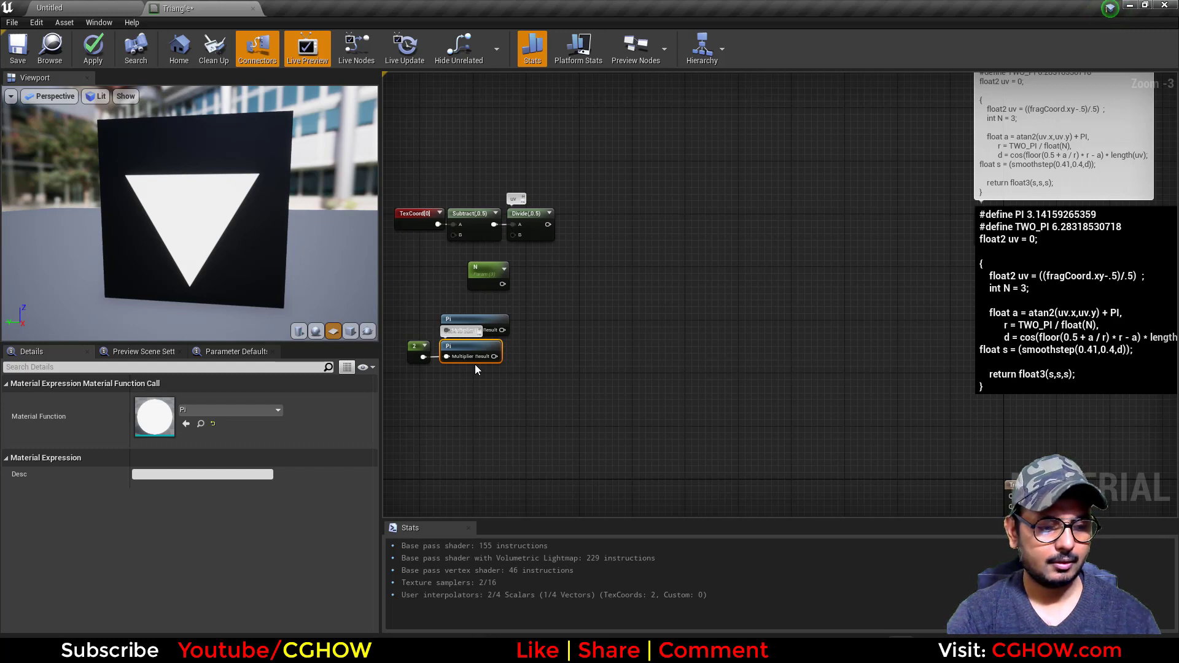
pyautogui.click(514, 397)
pyautogui.moveTo(404, 357); pyautogui.dragTo(475, 365)
pyautogui.moveTo(472, 355); pyautogui.dragTo(480, 370)
pyautogui.click(489, 392)
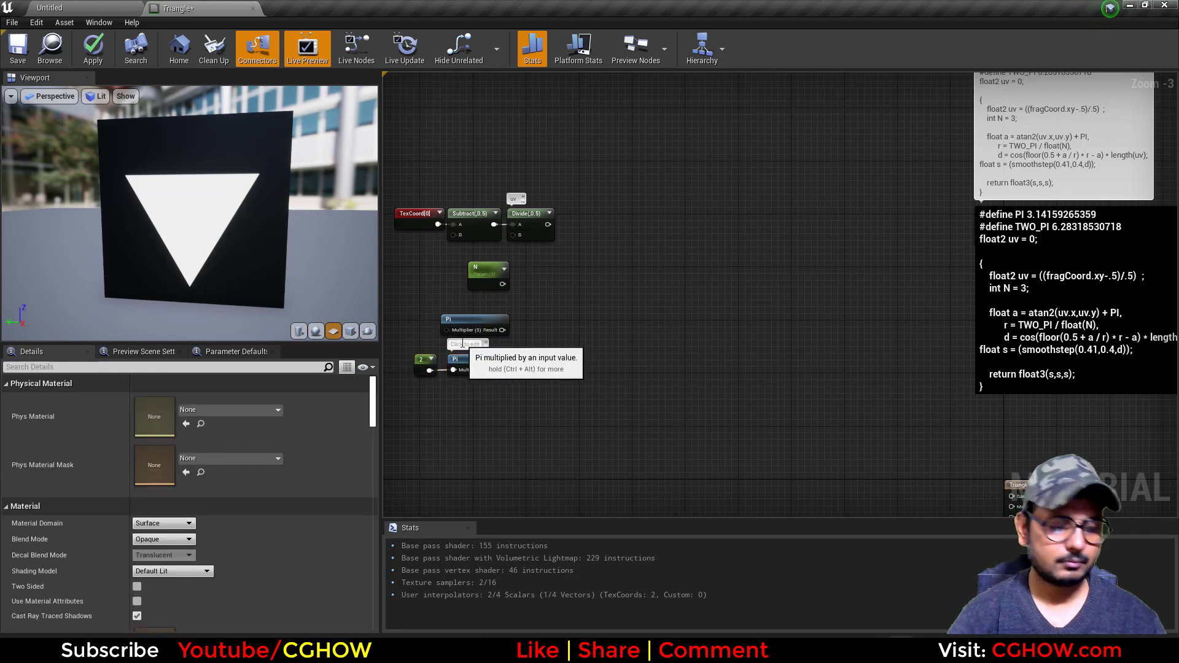
pyautogui.click(462, 344)
pyautogui.write('PItwo')
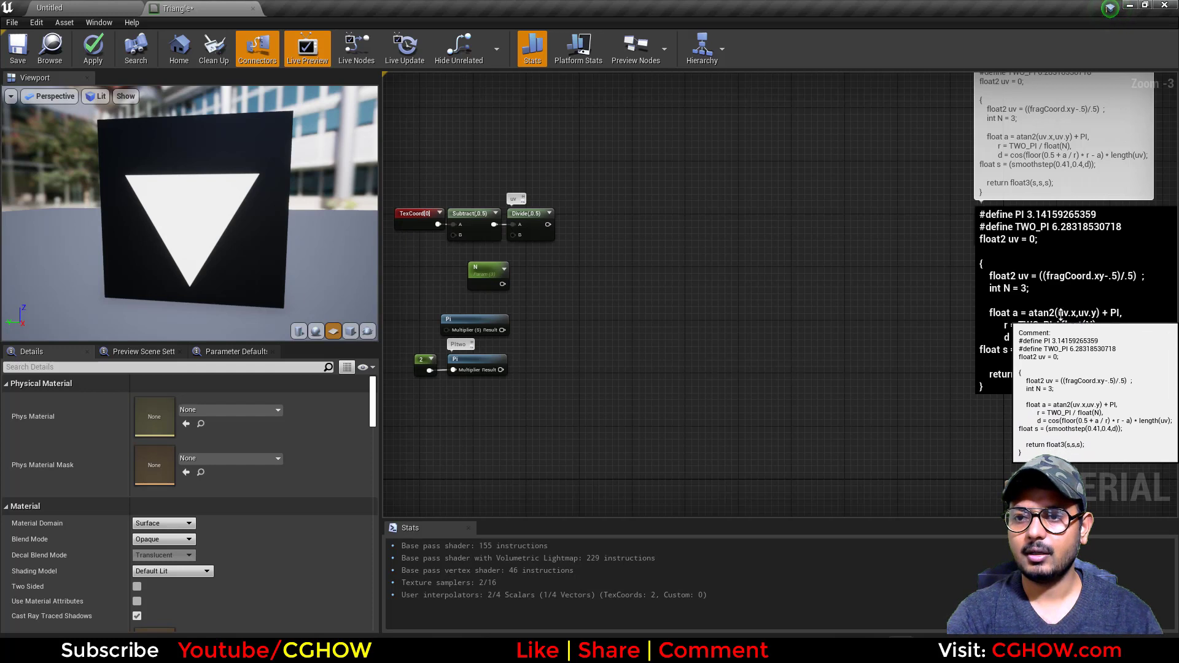
# - Examine the atan2 line in the code comment against the uv, N and Pi nodes
pyautogui.moveTo(543, 378); pyautogui.dragTo(665, 379, button='right')
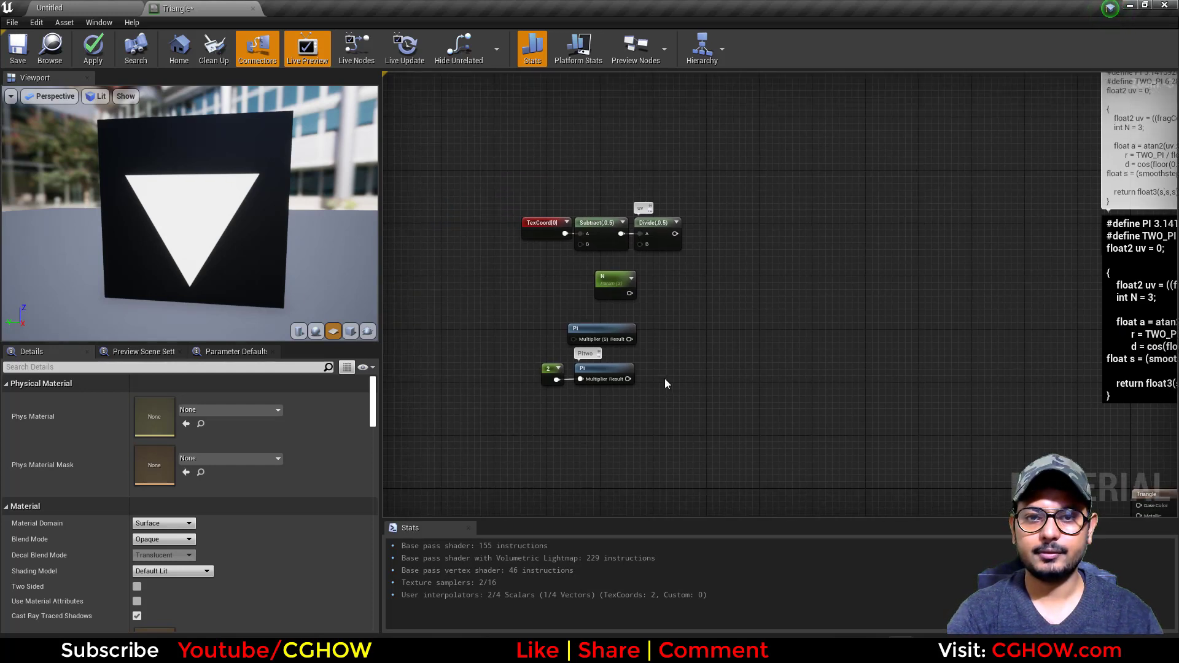
pyautogui.scroll(-2, 664, 378)
pyautogui.moveTo(666, 410); pyautogui.dragTo(669, 413)
pyautogui.moveTo(621, 366); pyautogui.dragTo(527, 247)
pyautogui.click(605, 356)
pyautogui.moveTo(645, 357); pyautogui.dragTo(599, 367, button='right')
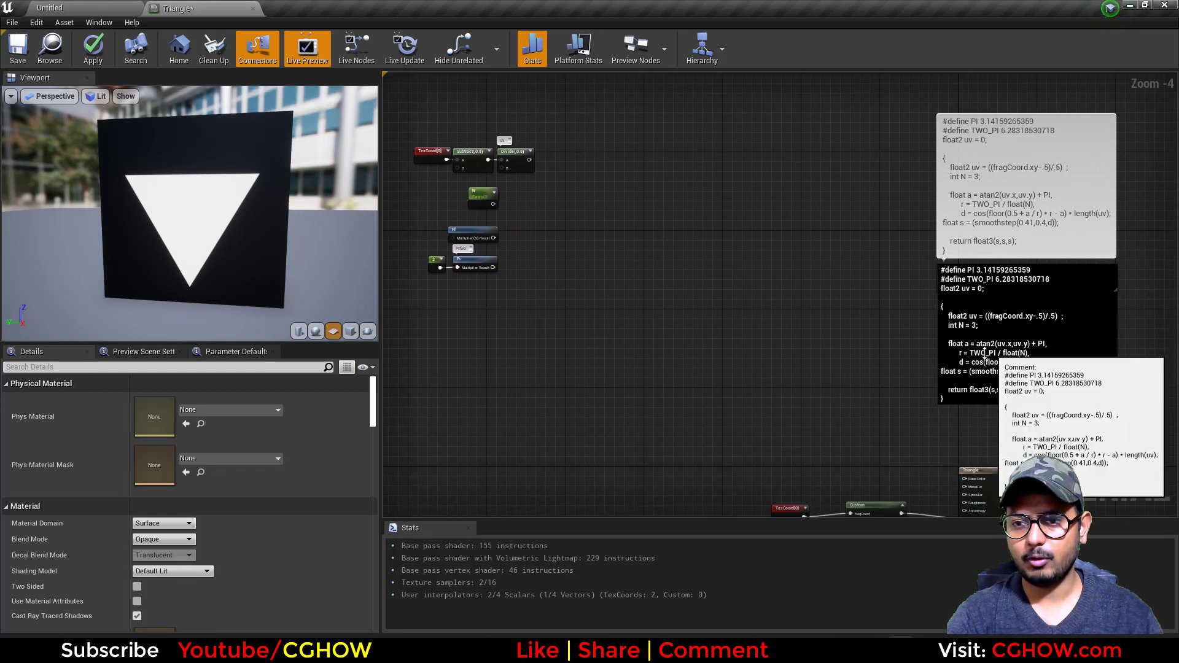
pyautogui.scroll(1, 984, 351)
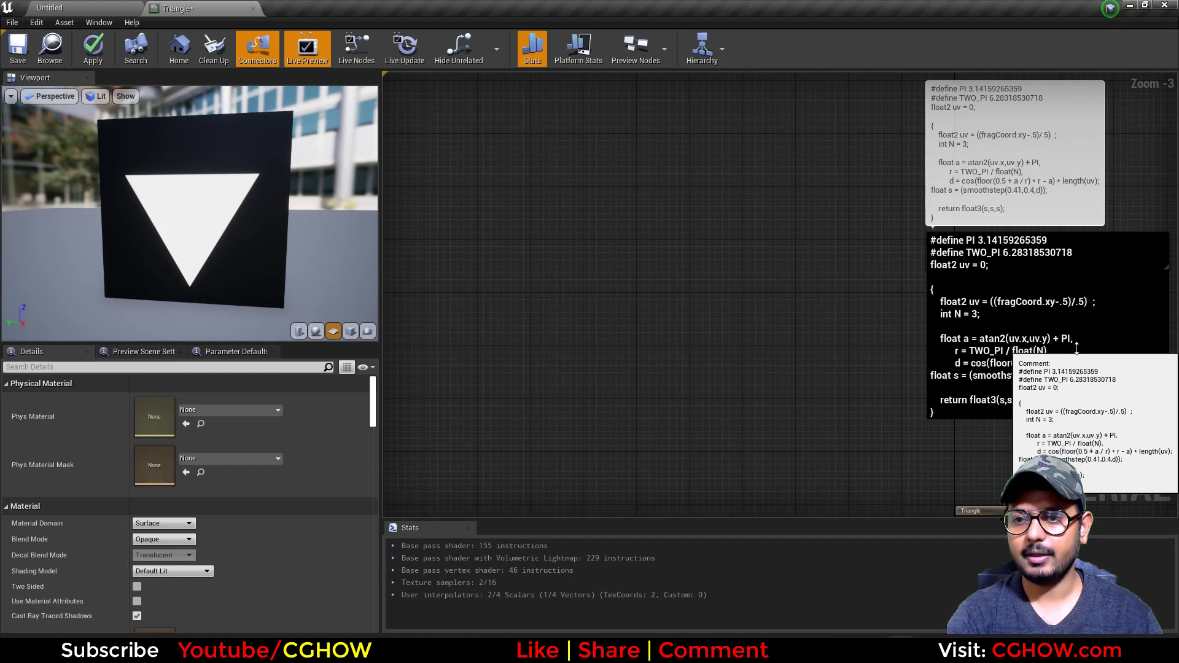
pyautogui.moveTo(456, 252); pyautogui.dragTo(746, 394, button='right')
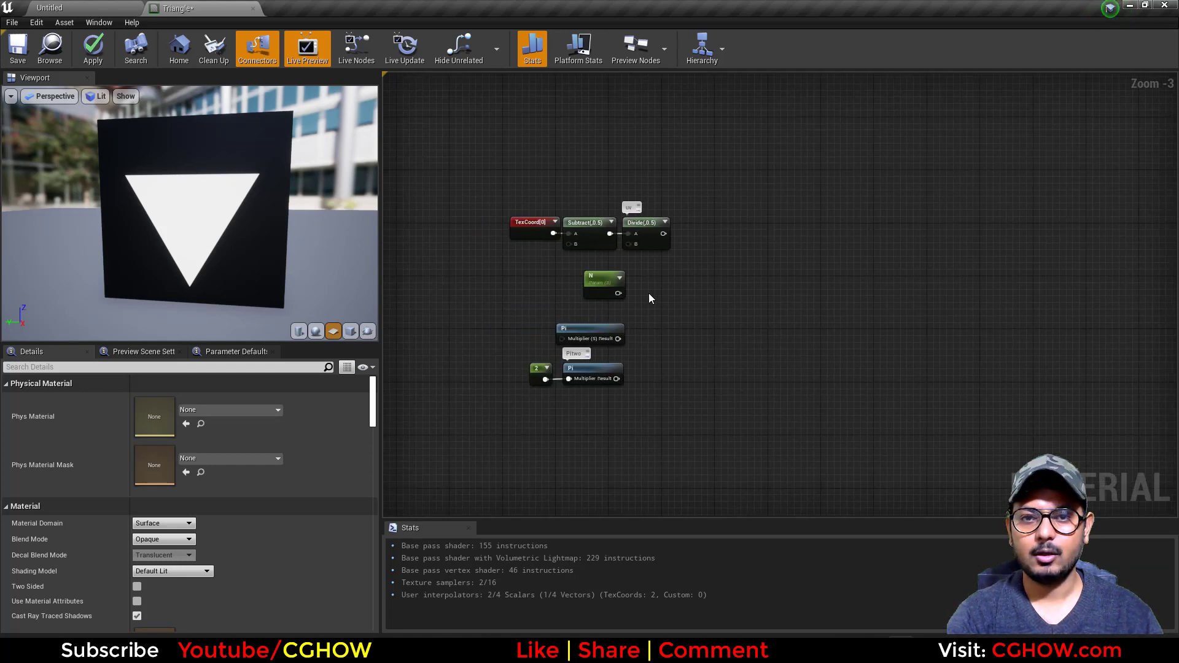
pyautogui.moveTo(693, 262); pyautogui.dragTo(707, 269)
pyautogui.moveTo(709, 271); pyautogui.dragTo(626, 250, button='right')
pyautogui.scroll(-1, 636, 271)
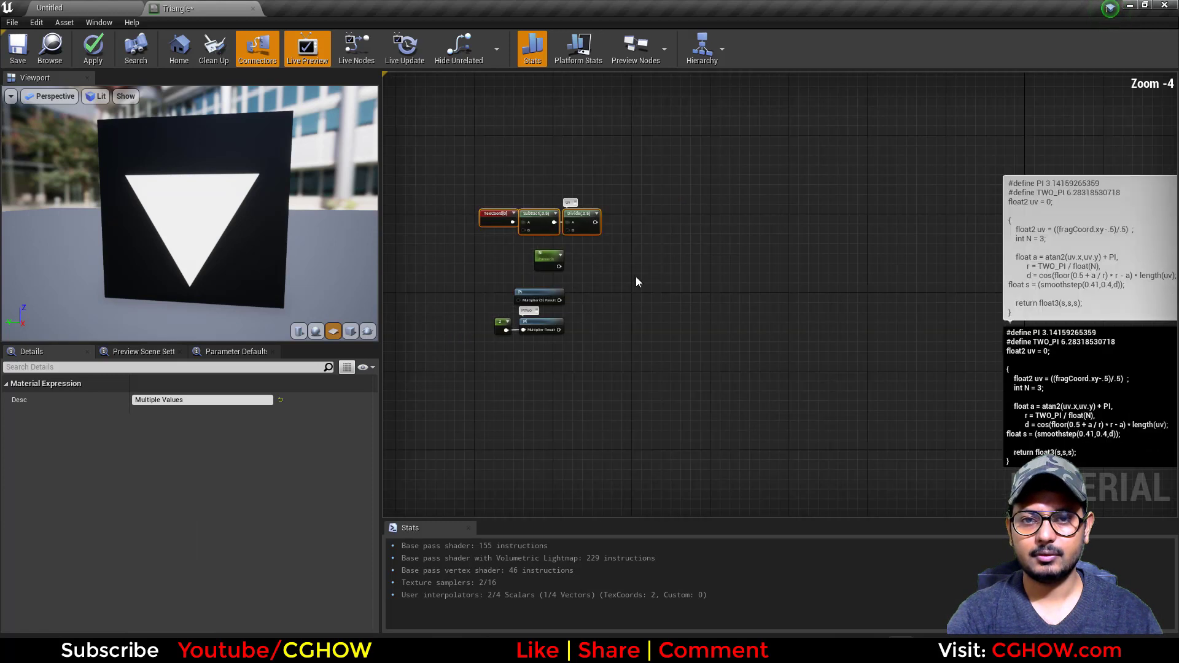
pyautogui.moveTo(627, 317); pyautogui.dragTo(594, 285, button='right')
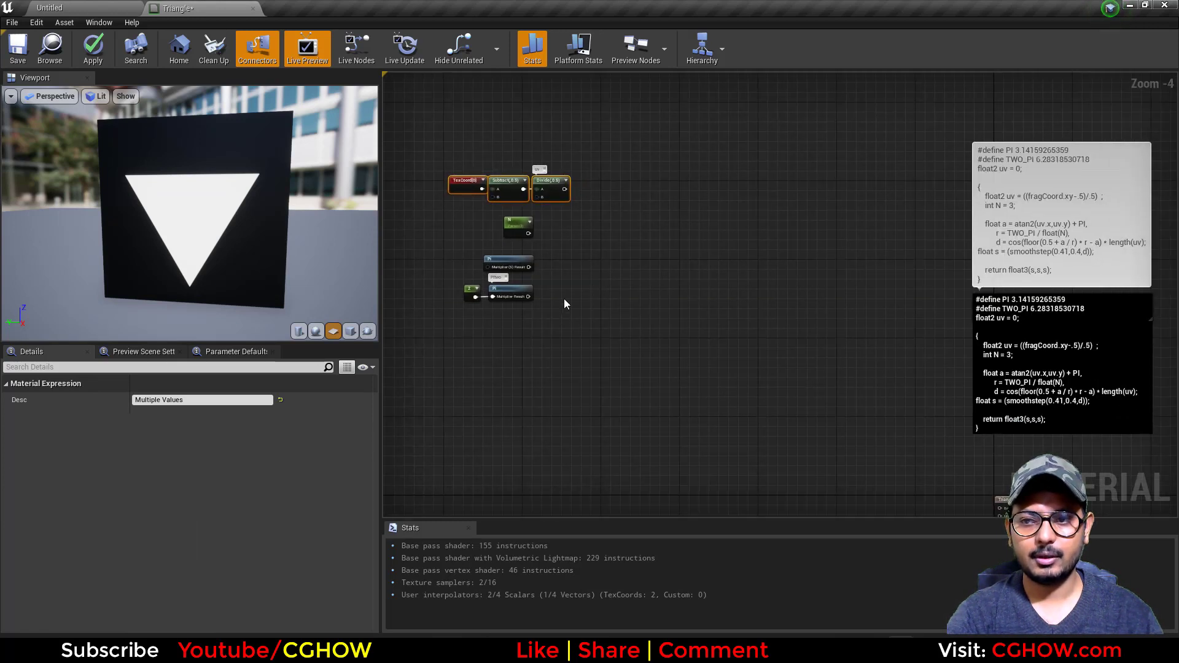
pyautogui.moveTo(580, 229); pyautogui.dragTo(599, 290, button='right')
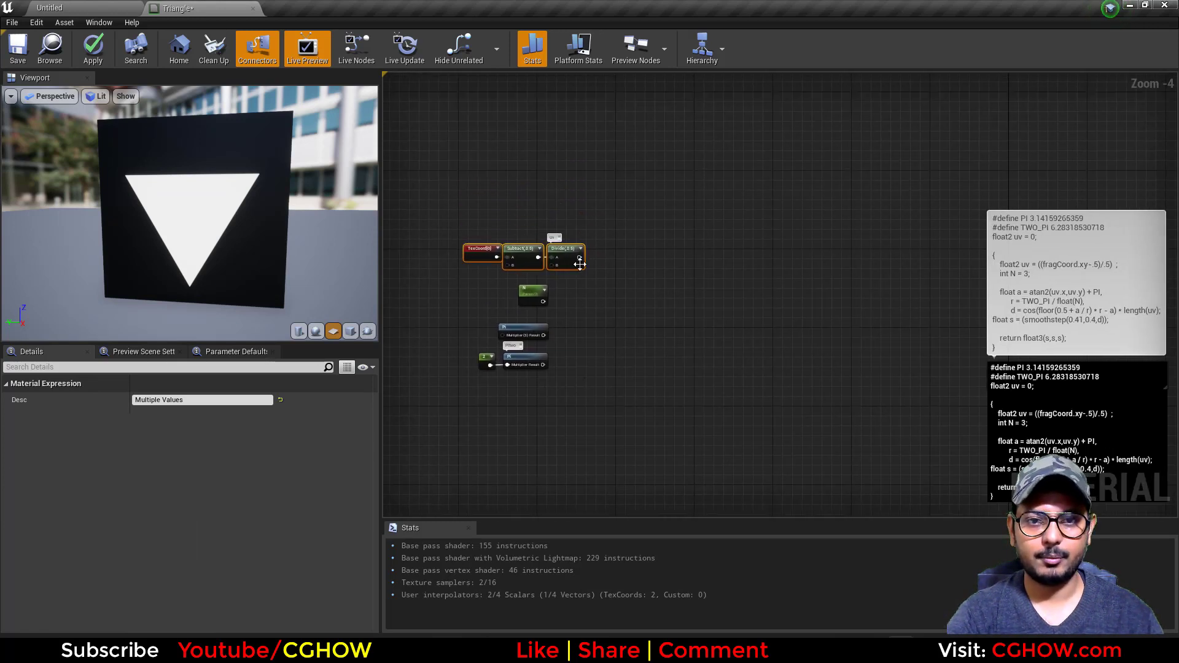
# - Add an Arctangent2 node and place it well past the Divide node, leaving room between them
pyautogui.rightClick(610, 197)
pyautogui.write('arc')
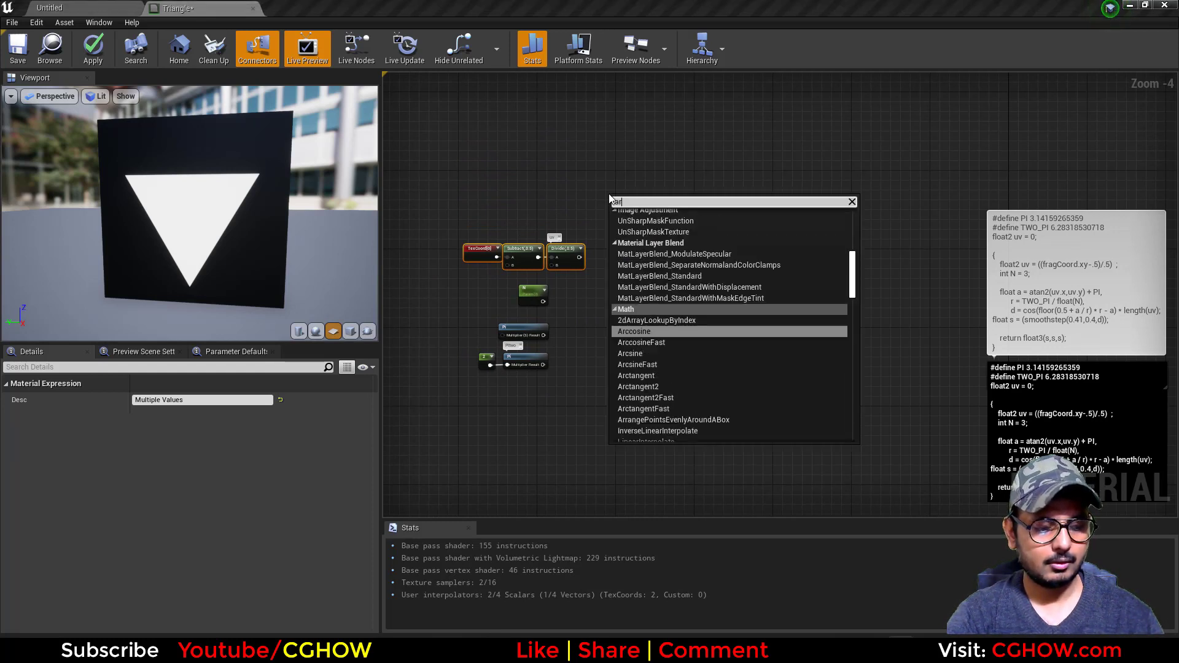
pyautogui.click(661, 301)
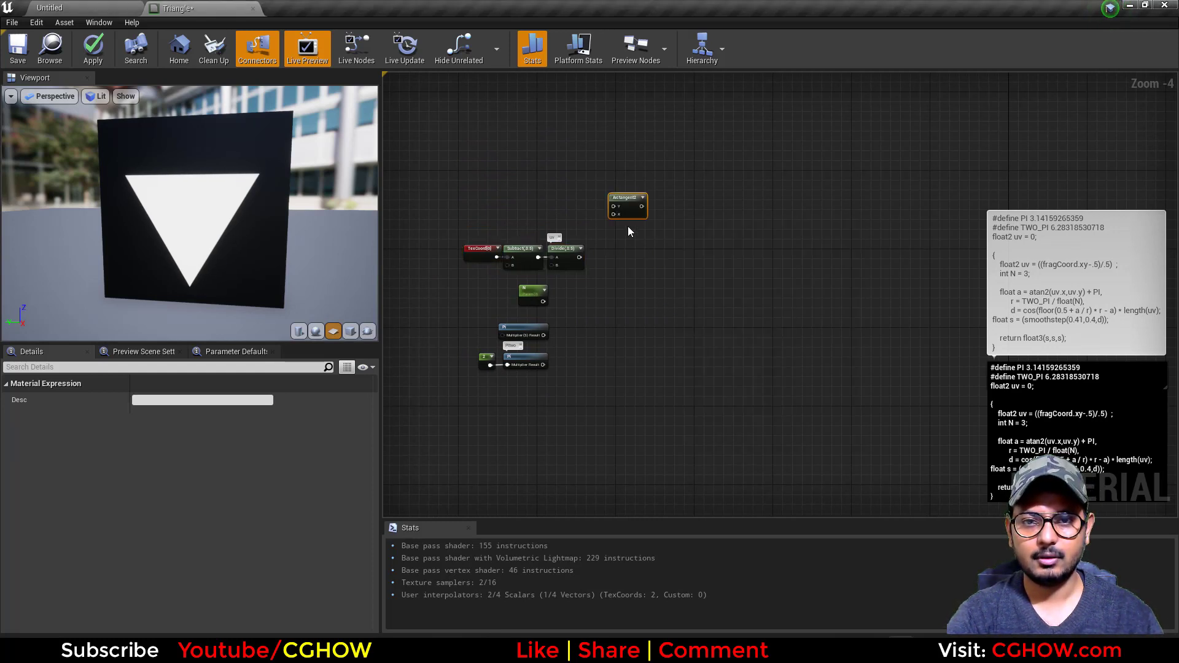
pyautogui.moveTo(631, 211); pyautogui.dragTo(728, 276)
pyautogui.scroll(2, 589, 254)
pyautogui.click(604, 235)
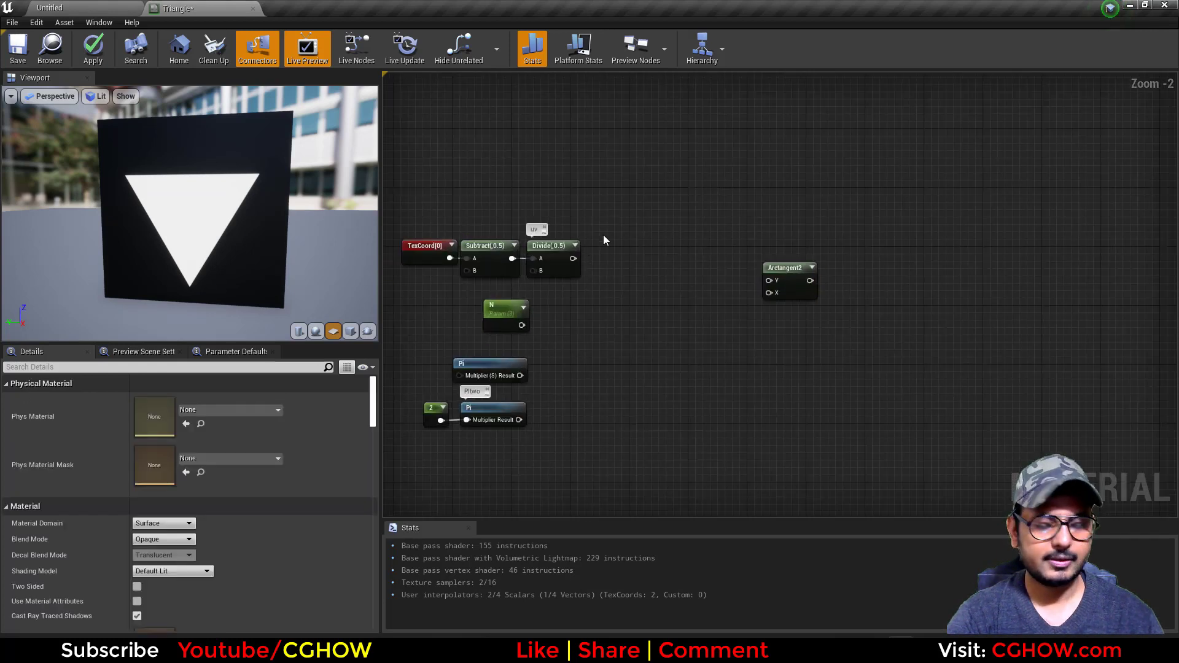